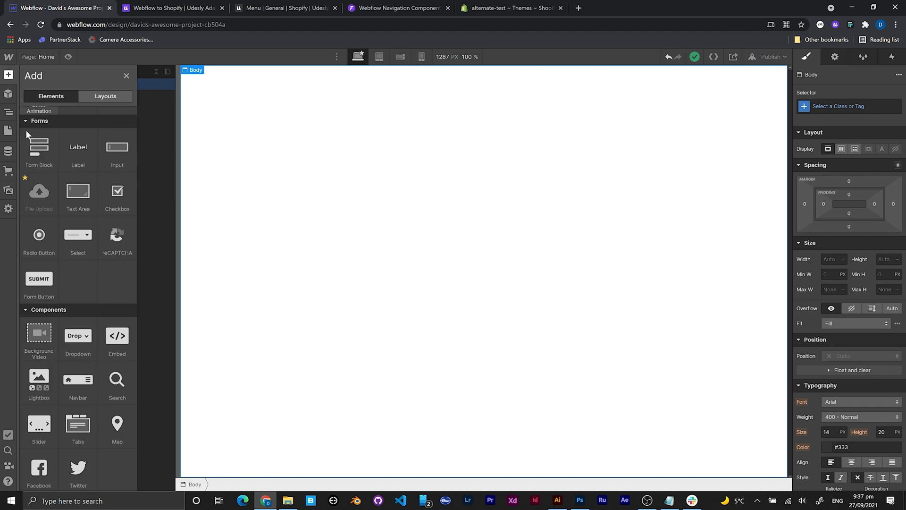
Add a Navbar component to the Home page body and select its Contact link
drag(191, 399, 568, 295)
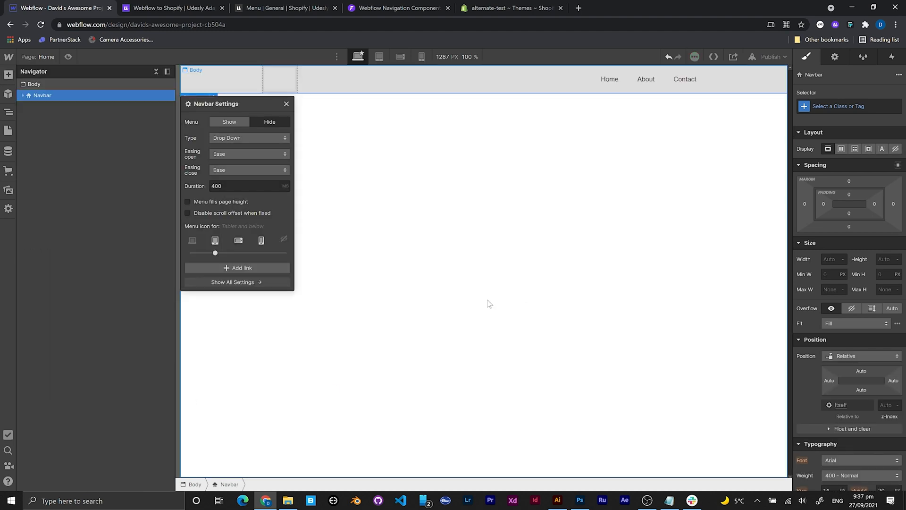
right_click(252, 217)
click(269, 124)
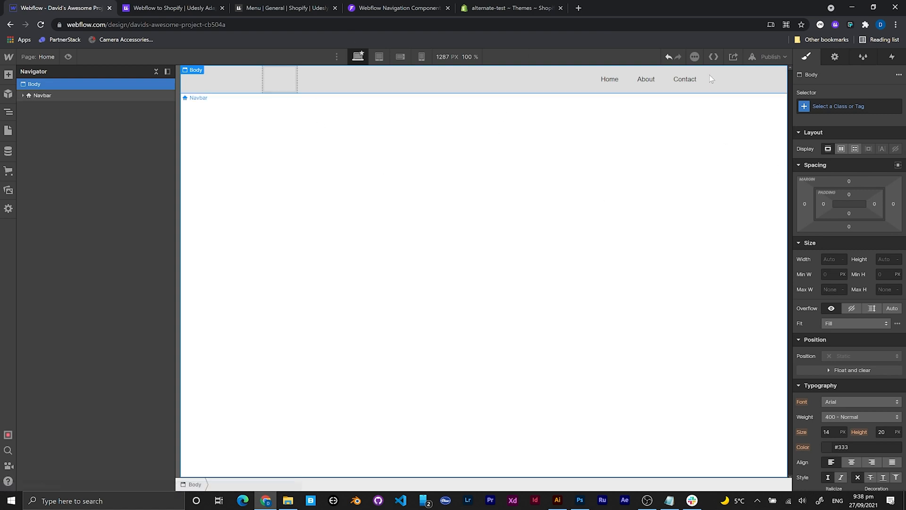
click(687, 82)
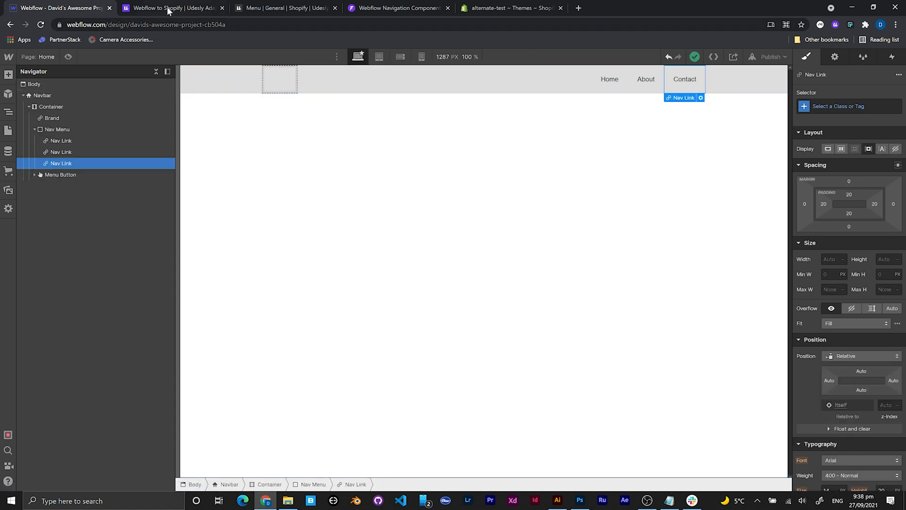
Switch to the Udesly University Menu page and review the documentation through the Mega Menu section
click(267, 6)
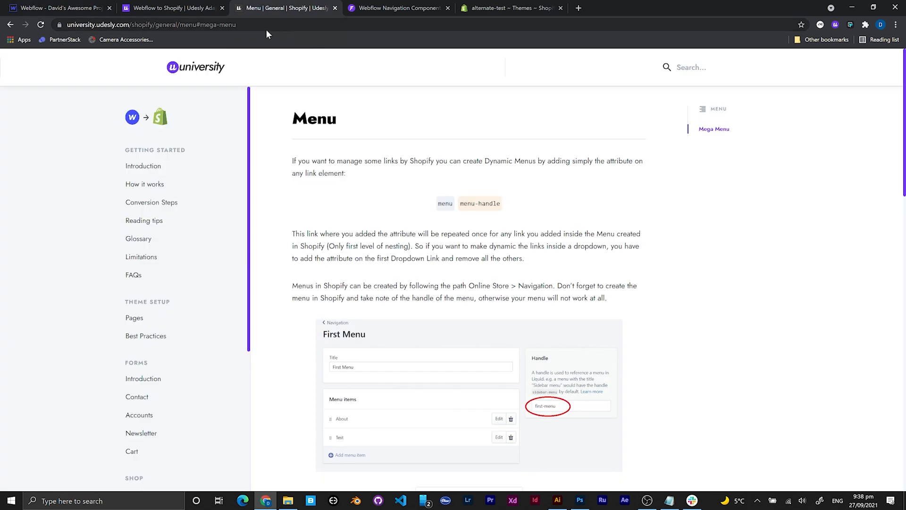
scroll(306, 156, down, 4)
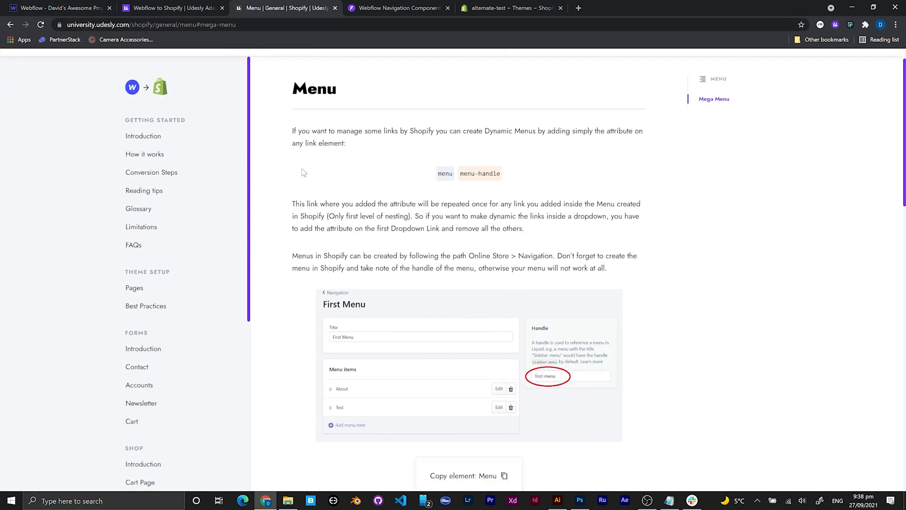
scroll(311, 189, up, 1)
scroll(311, 194, down, 7)
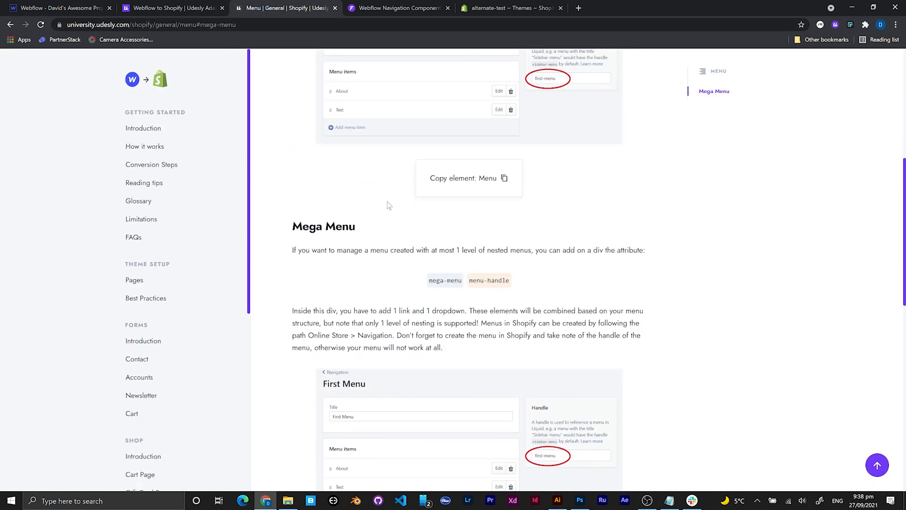
scroll(491, 355, down, 1)
click(513, 416)
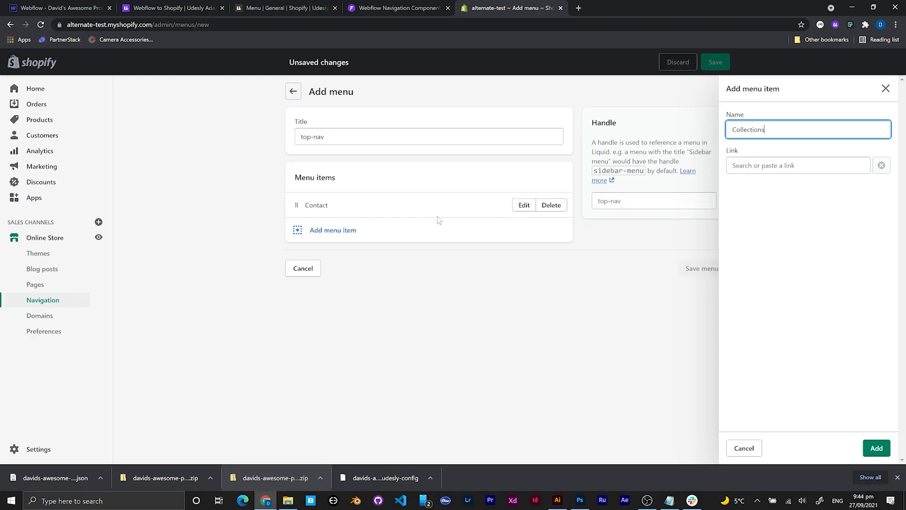
Assign a link to the Collections item and add it to the top-nav menu in Shopify
click(798, 165)
click(763, 186)
click(876, 448)
Add a menu item named Summer Sale that links to the Summer Sale collection
click(332, 254)
text(Summer Sale)
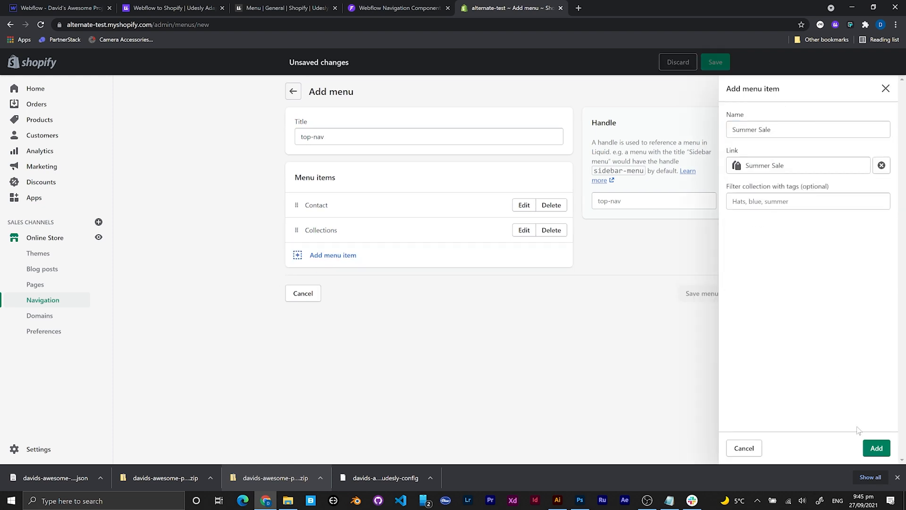
click(876, 448)
Nest Summer Sale under Collections and fill in a new menu item named Latest with its link
drag(297, 255, 332, 239)
click(369, 280)
click(809, 129)
text(Latest)
click(798, 166)
click(784, 223)
click(782, 273)
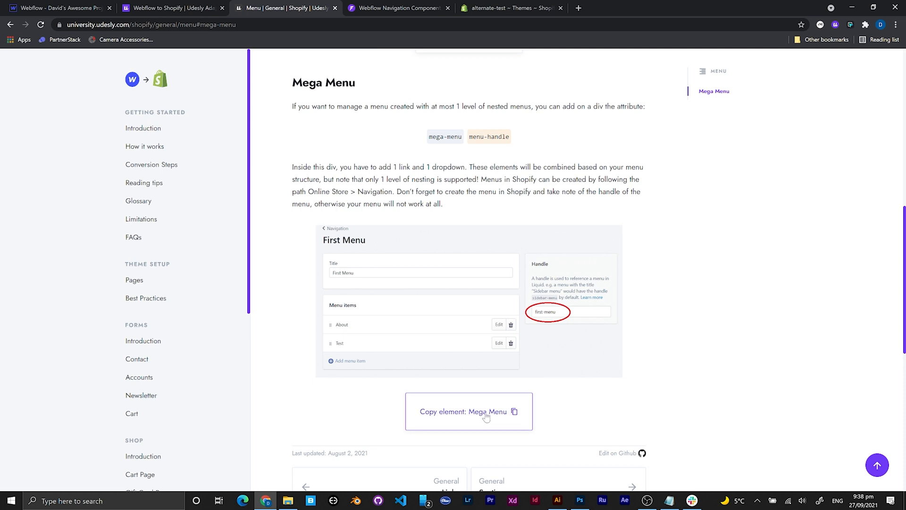
Copy the Mega Menu element from the Udesly documentation and paste it into the navbar's Nav Menu in Webflow
click(486, 417)
click(90, 8)
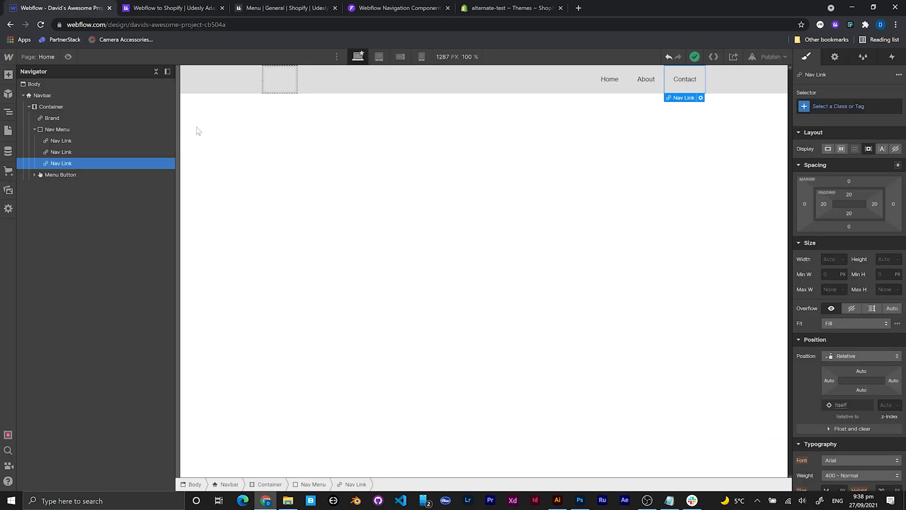
click(302, 68)
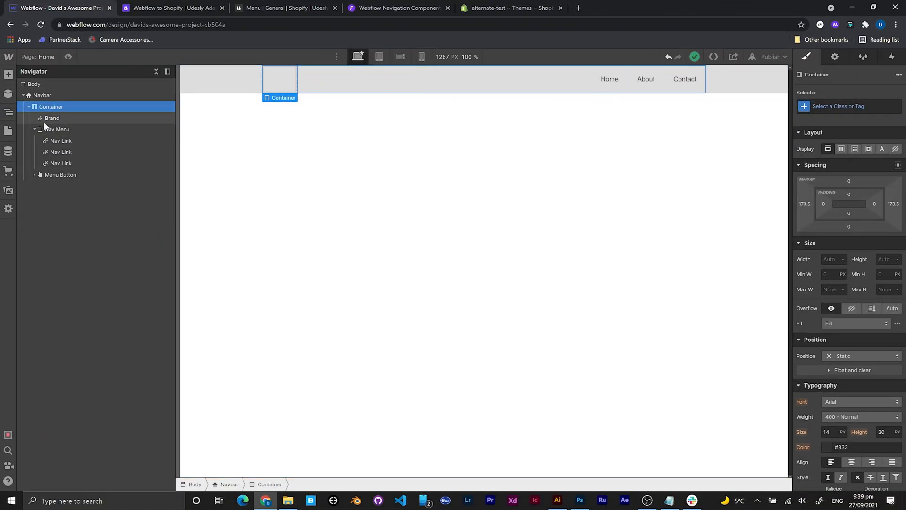
click(59, 132)
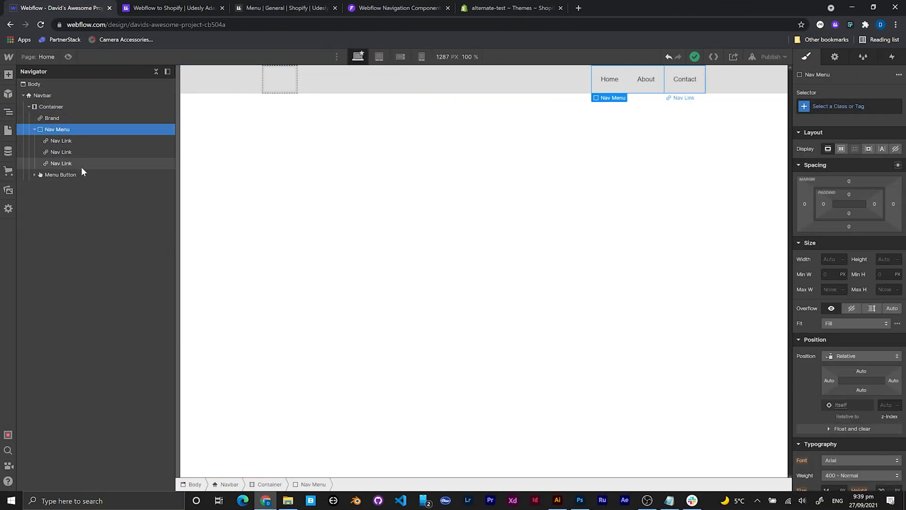
key(ctrl+v)
click(56, 175)
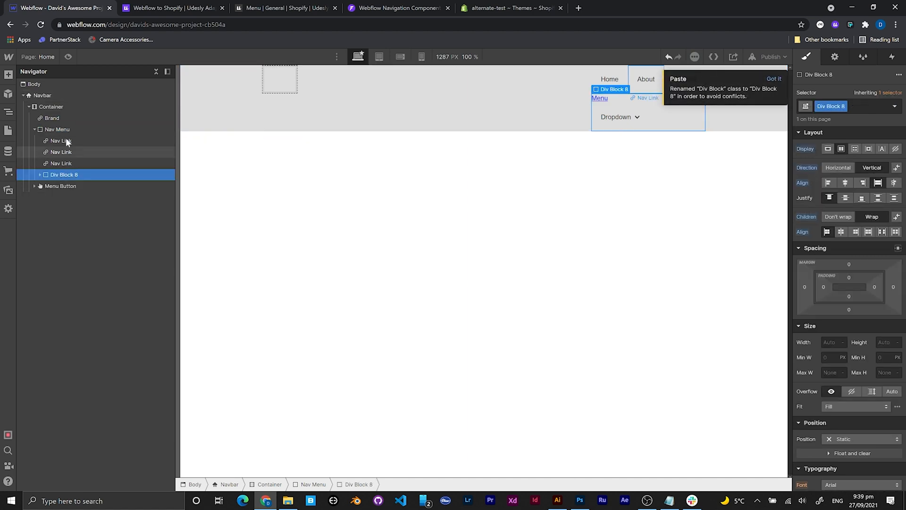
Move the pasted mega menu div out of Nav Menu into the navbar Container, then delete the original Nav Menu
click(64, 130)
click(72, 174)
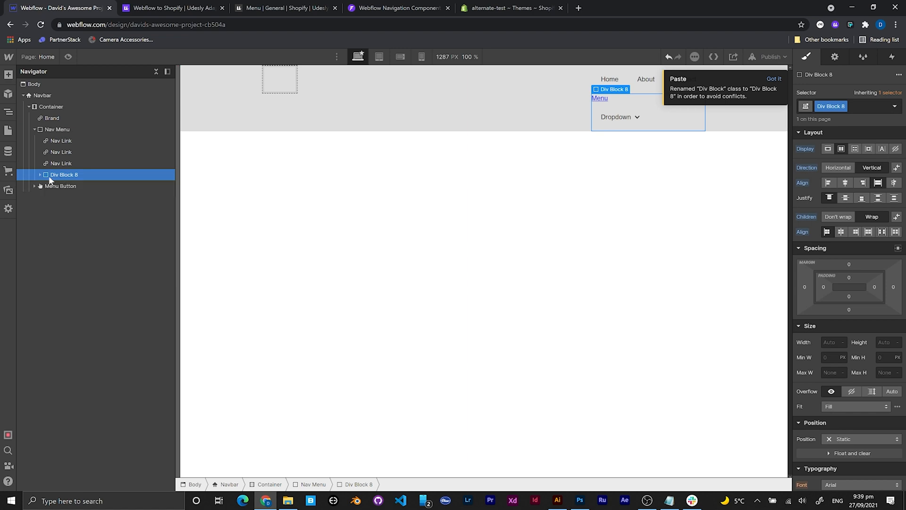
drag(46, 173, 53, 126)
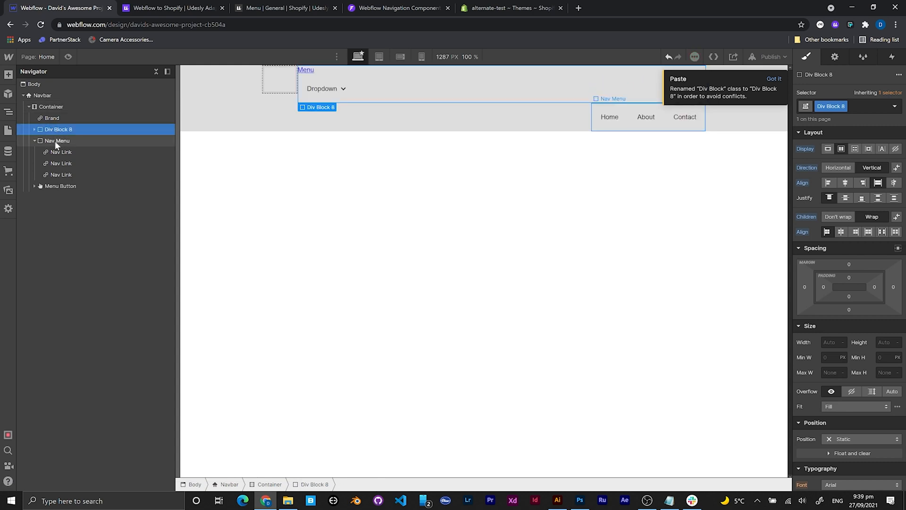
click(57, 141)
key(Delete)
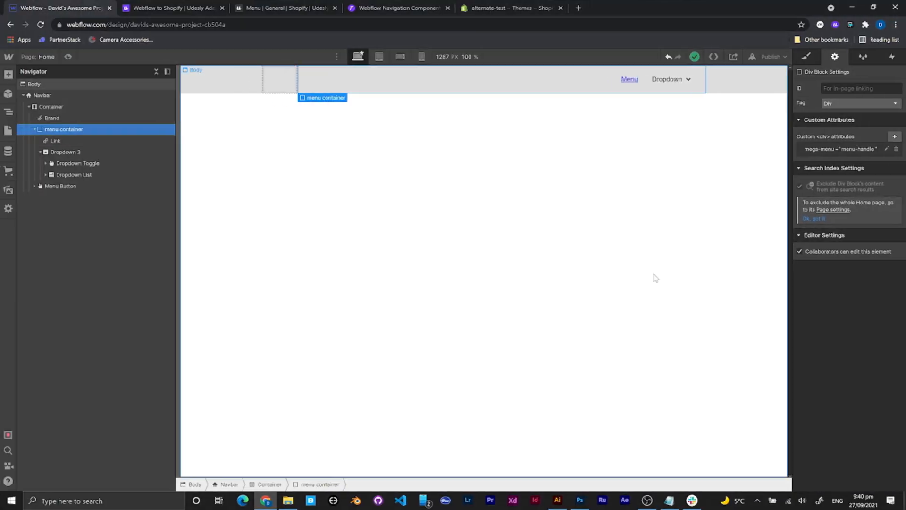
Set the value of the menu container's mega-menu custom attribute to top-nav and save it
click(94, 129)
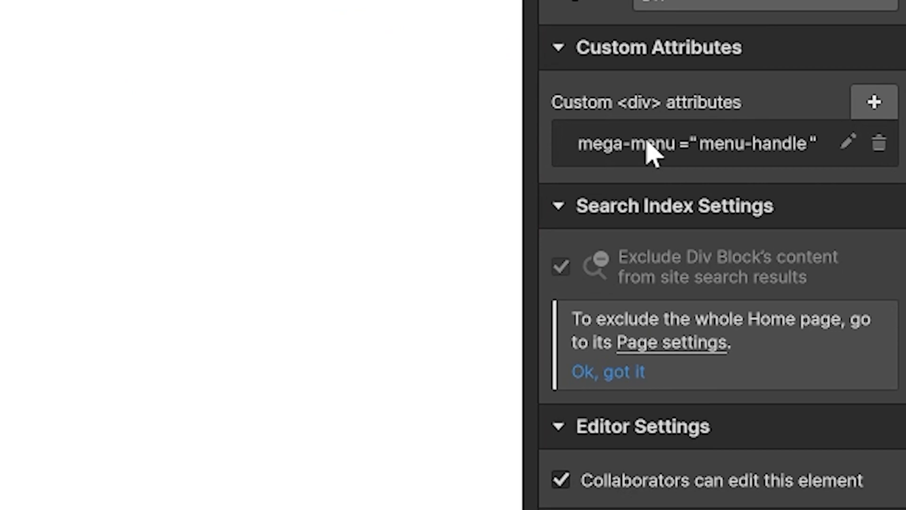
click(825, 148)
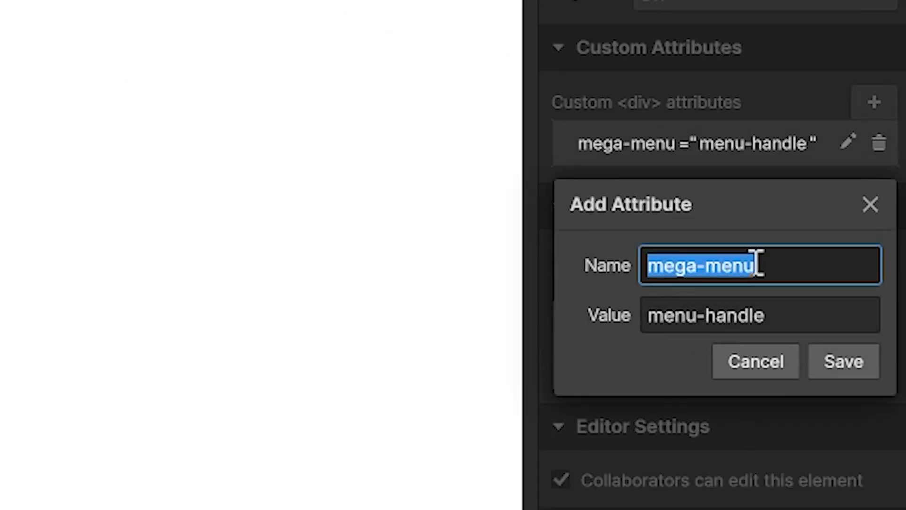
drag(663, 316, 865, 313)
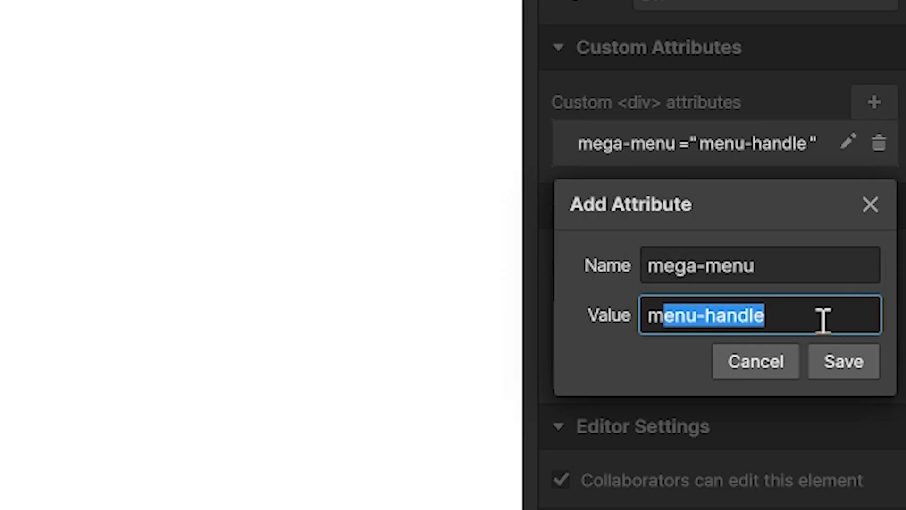
click(824, 317)
key(ctrl+a)
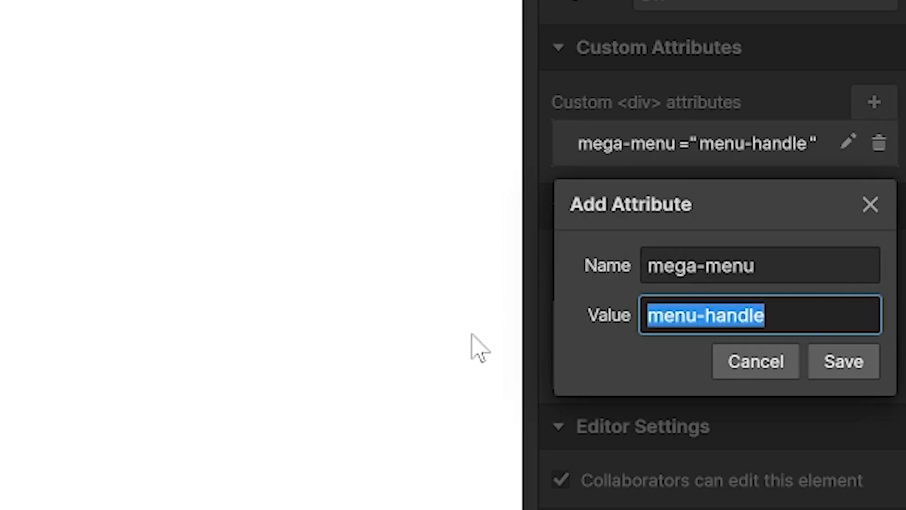
text(top-nav)
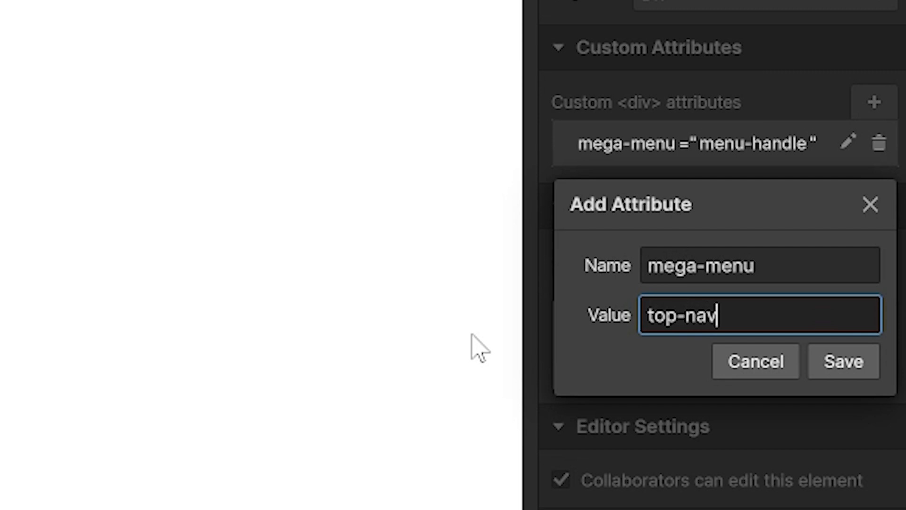
click(833, 369)
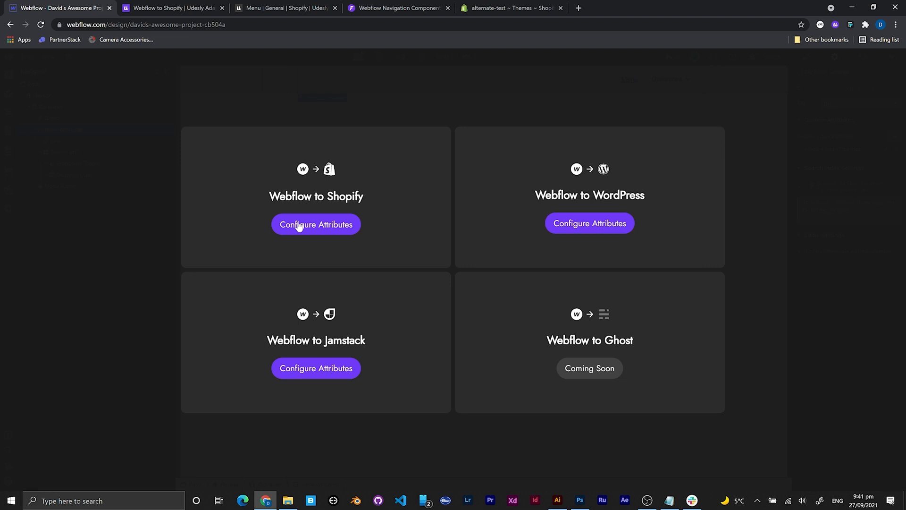
Configure the Webflow to Shopify attributes in Udesly and download the site's exported code as a ZIP
click(298, 225)
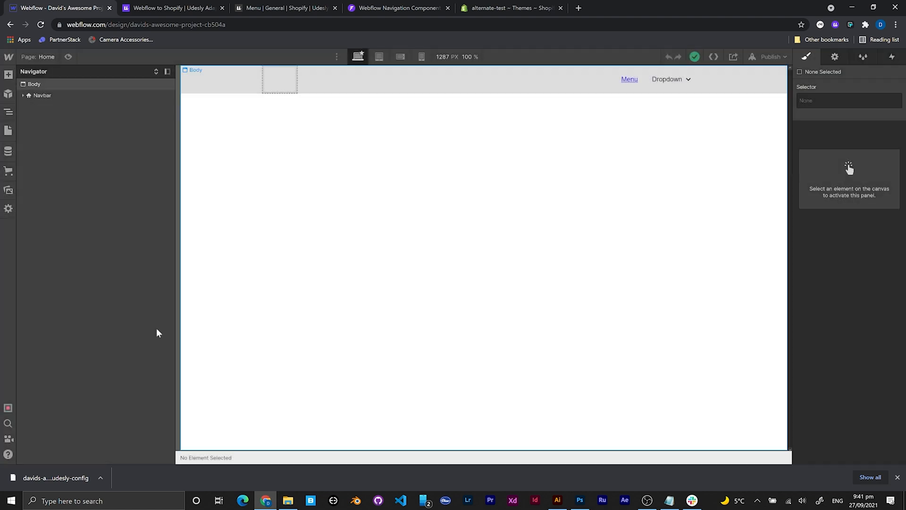
click(715, 57)
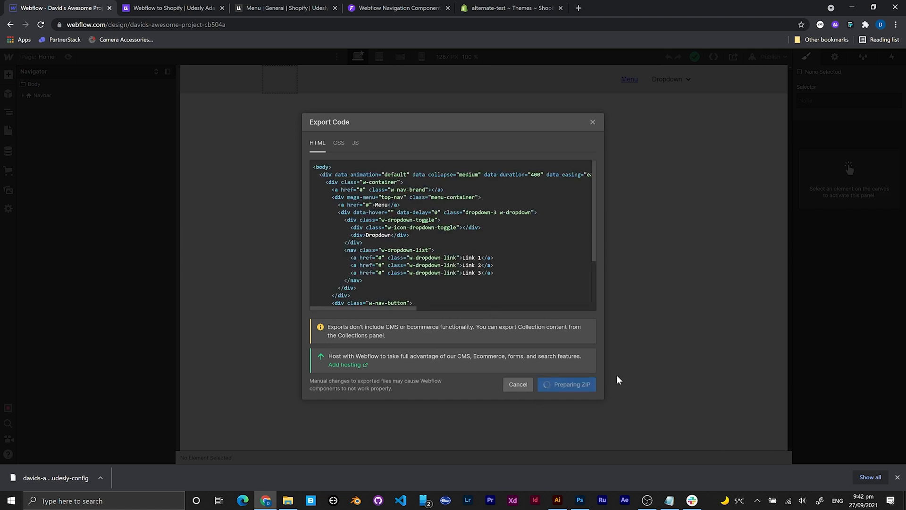
click(571, 385)
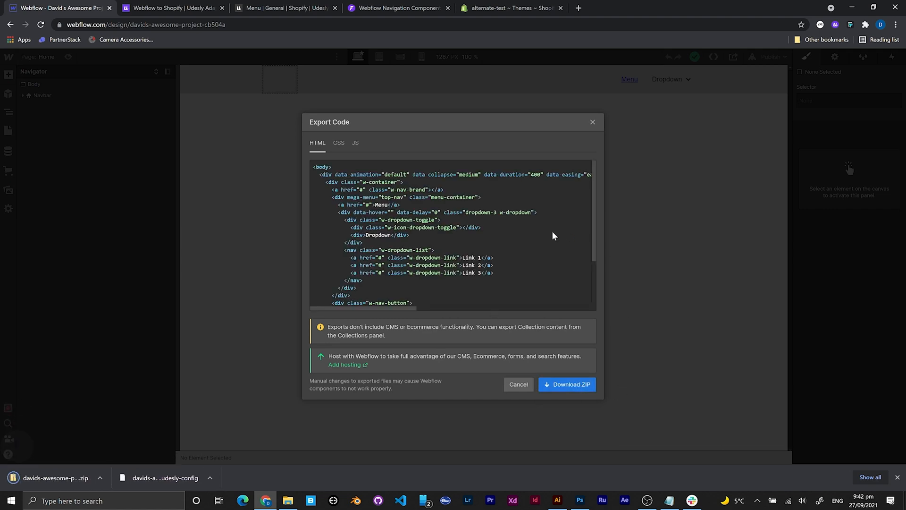
Load the exported ZIP into the Udesly Webflow to Shopify converter and attach the downloaded .udesly-config file as the theme configuration
click(175, 7)
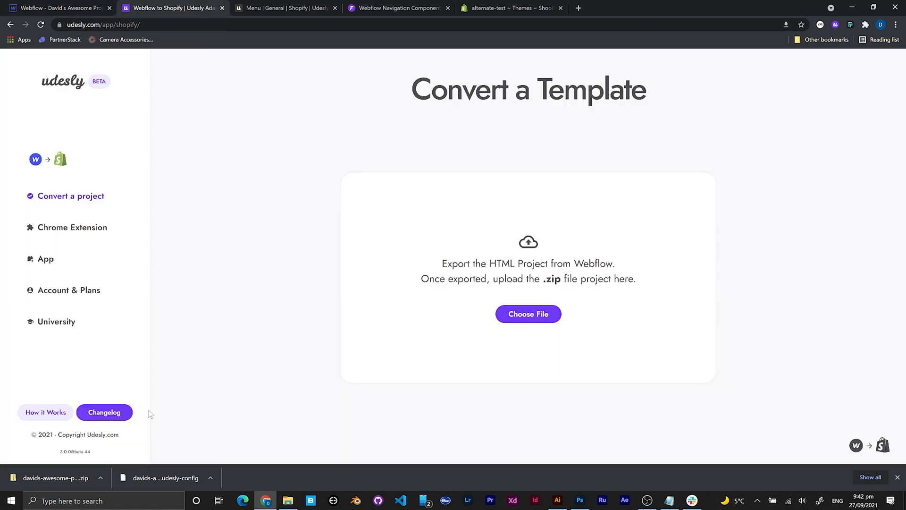
drag(474, 356, 477, 358)
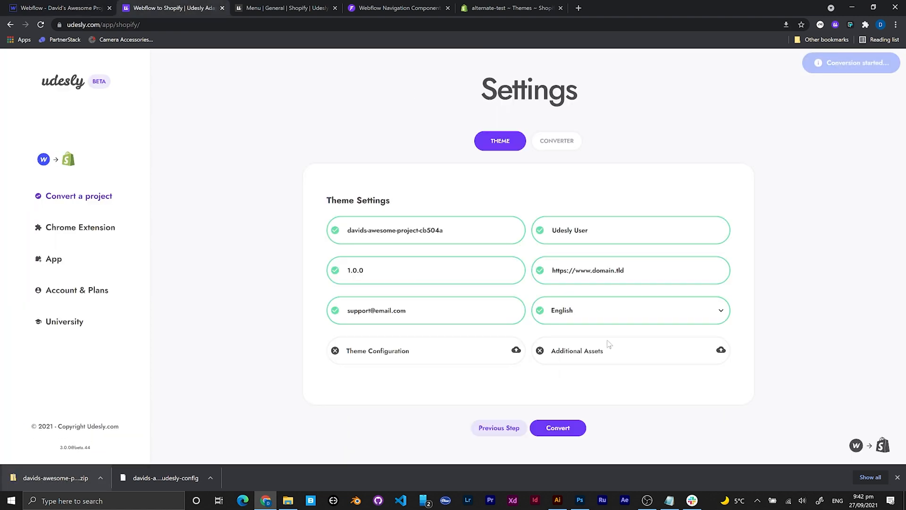
click(482, 364)
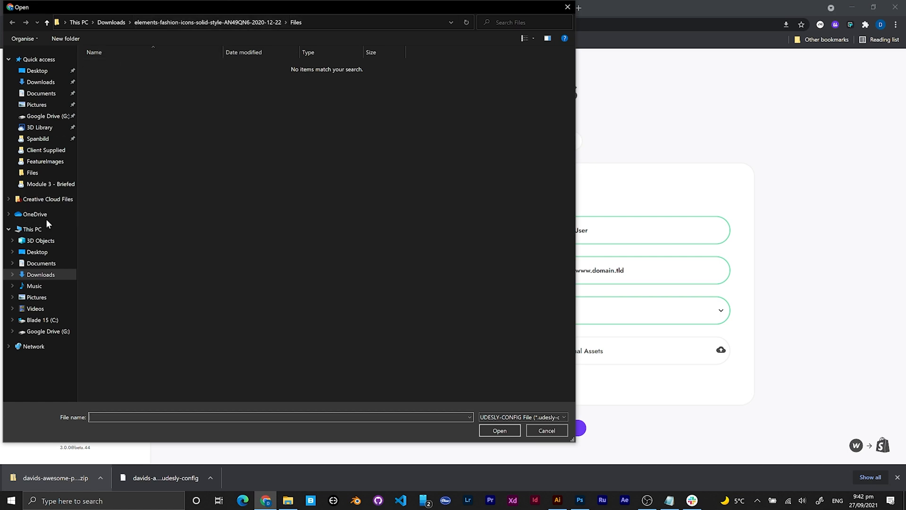
click(38, 82)
click(140, 77)
click(499, 430)
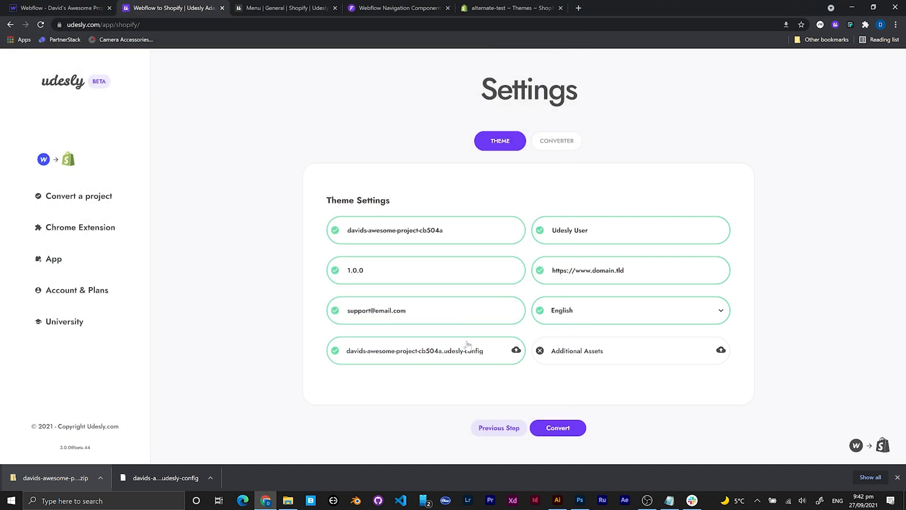
Convert the project to a Shopify theme and download the result
click(553, 429)
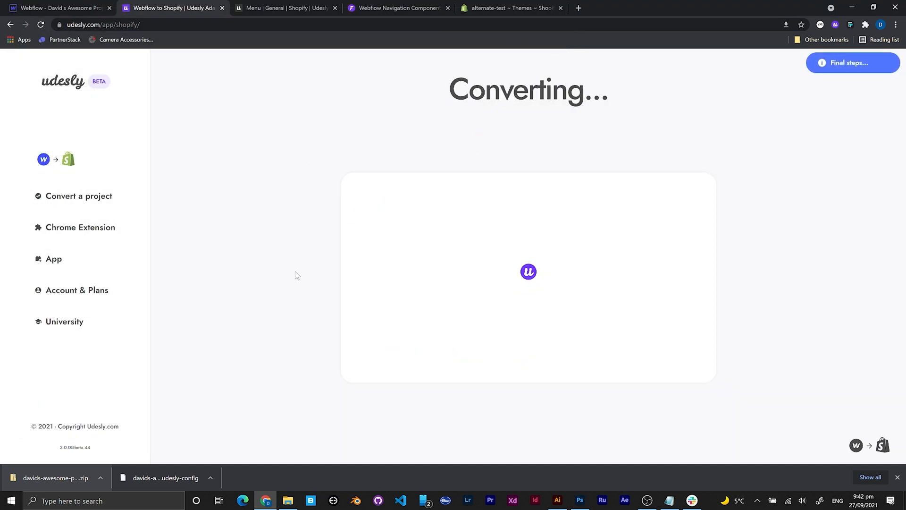
click(569, 302)
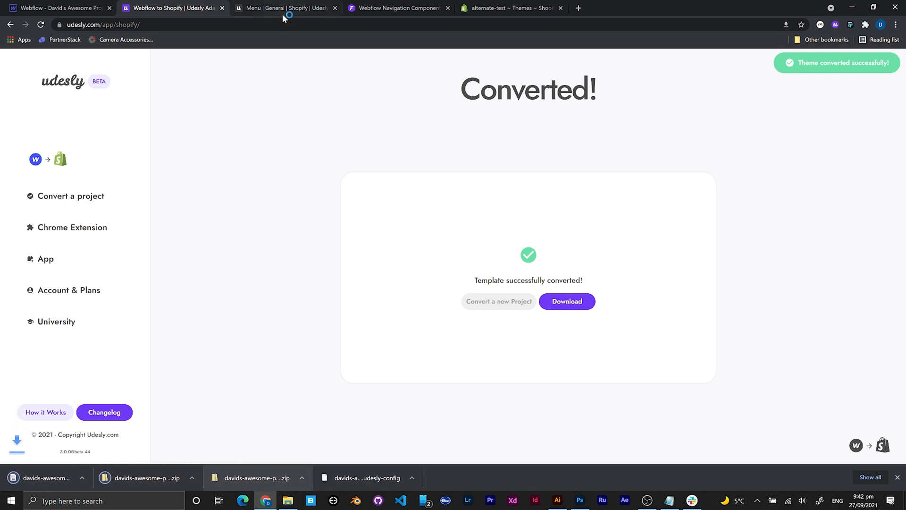
Switch to the Shopify admin's Themes page and upload the converted theme's zip file to the theme library
click(502, 8)
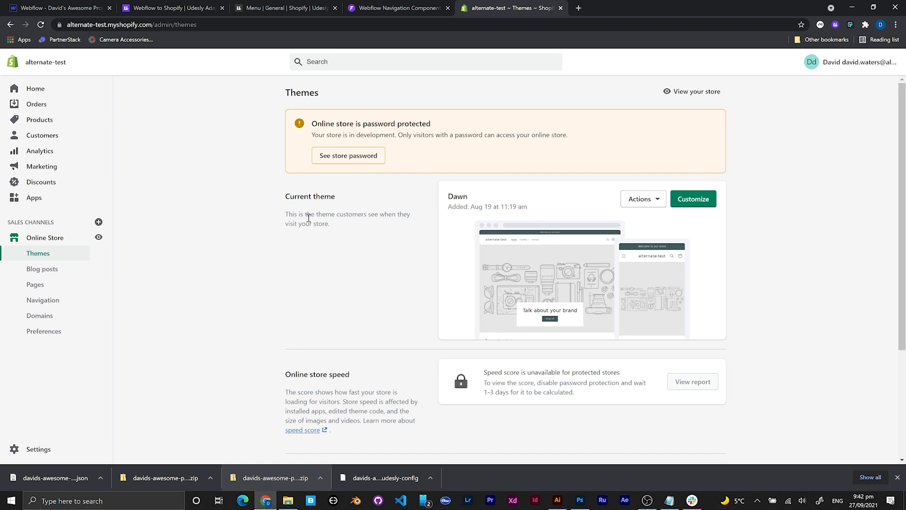
scroll(311, 226, down, 3)
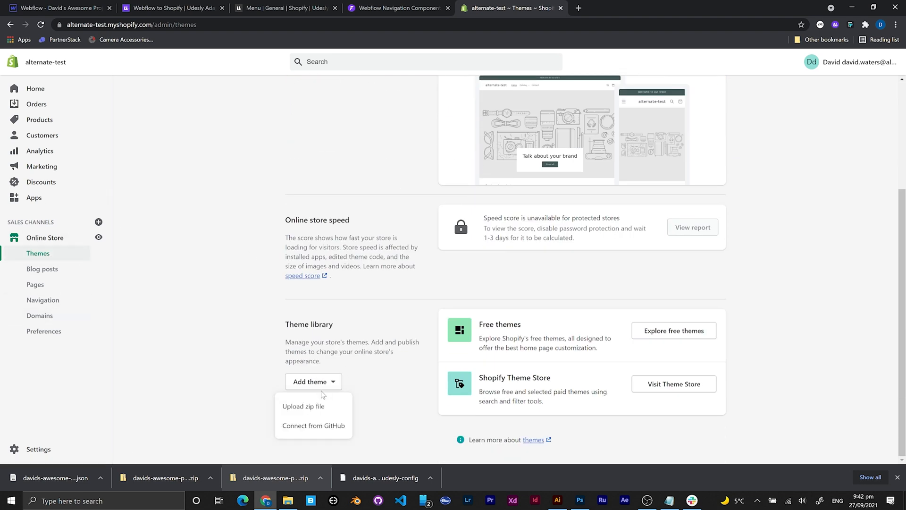
click(321, 406)
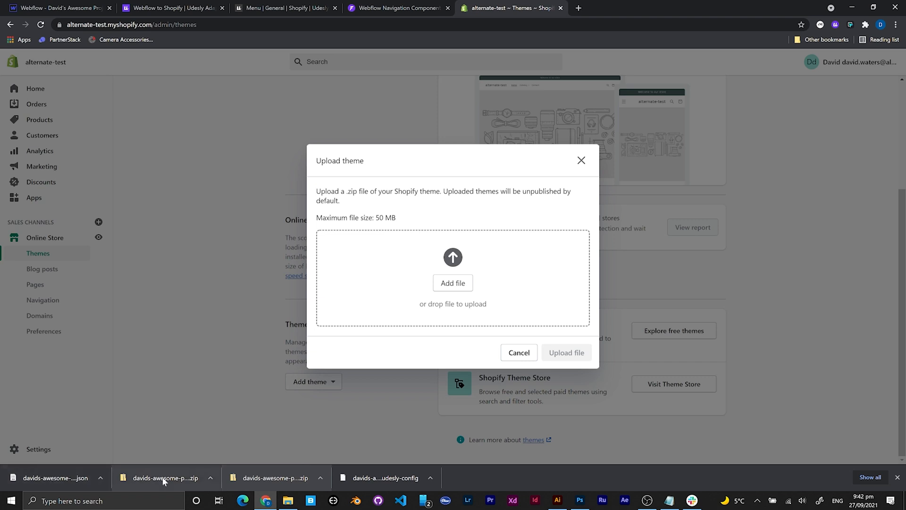
drag(165, 478, 465, 281)
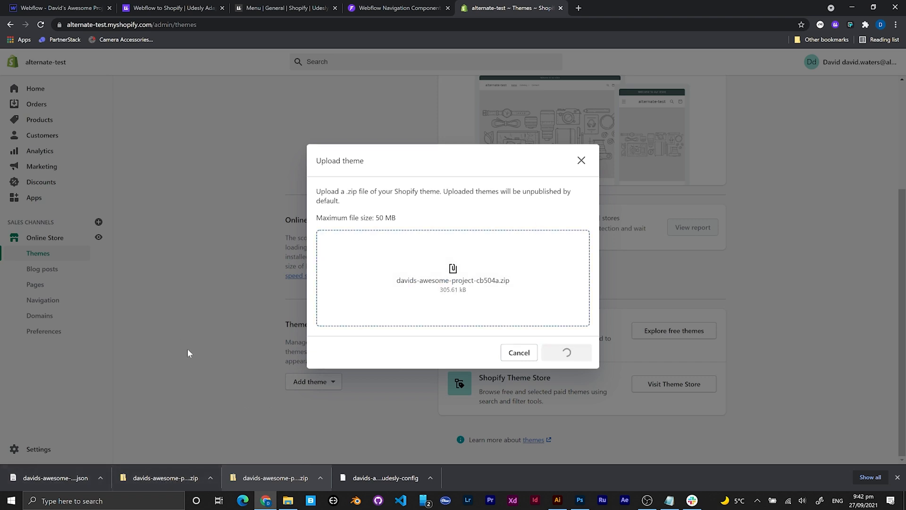
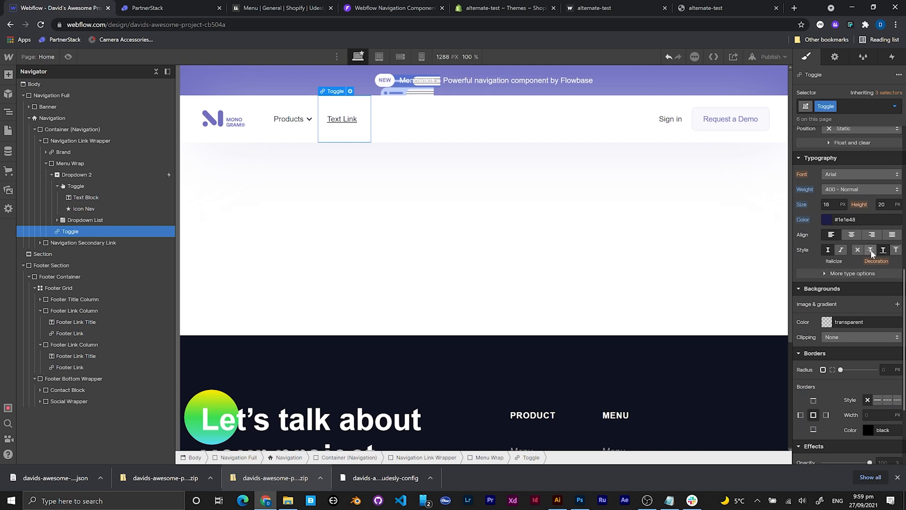
Remove the underline from the new navigation link beside Products and change its text to About
click(857, 250)
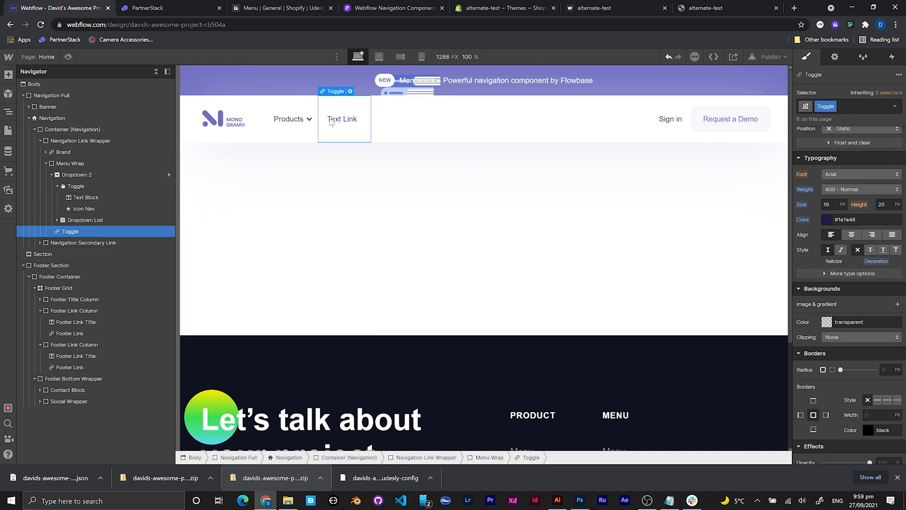
key(Return)
text(ABout)
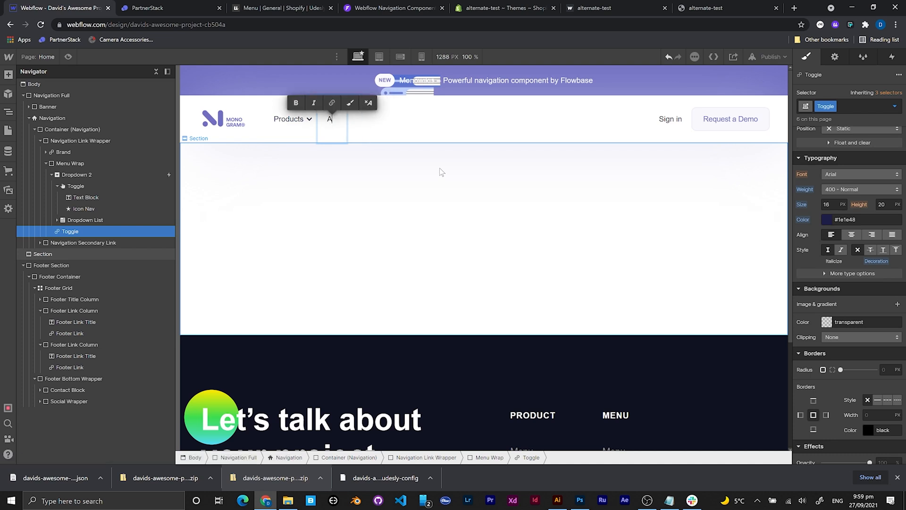
key(BackSpace)
key(BackSpace)
key(BackSpace)
key(BackSpace)
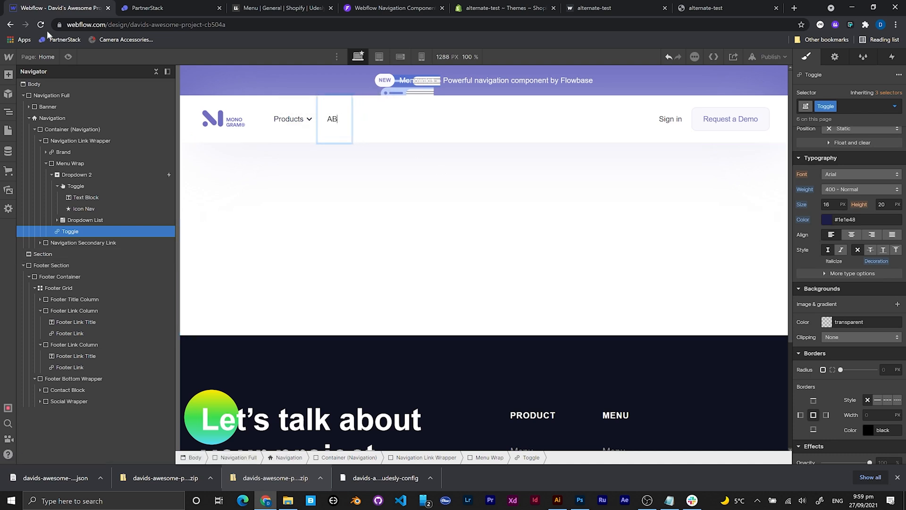
text(bout)
click(337, 192)
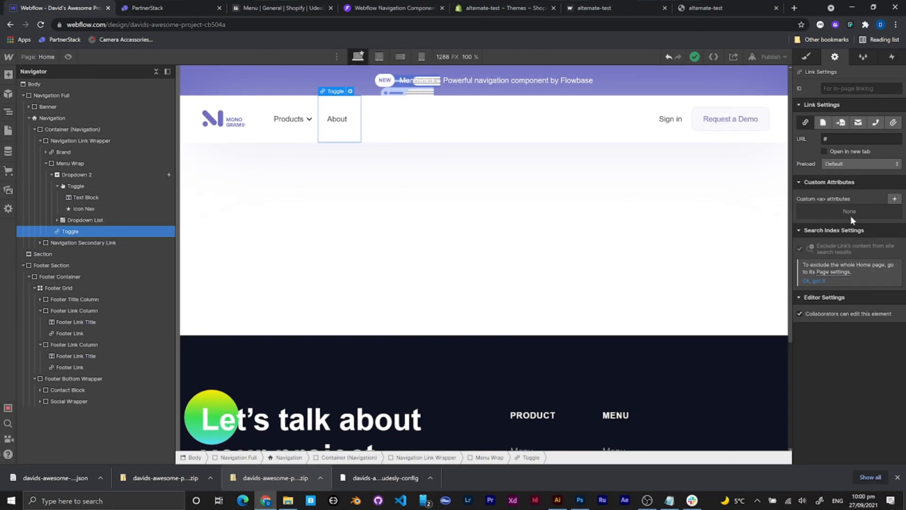
Give the About link a custom attribute named option:text with the value nav-1-name
click(894, 198)
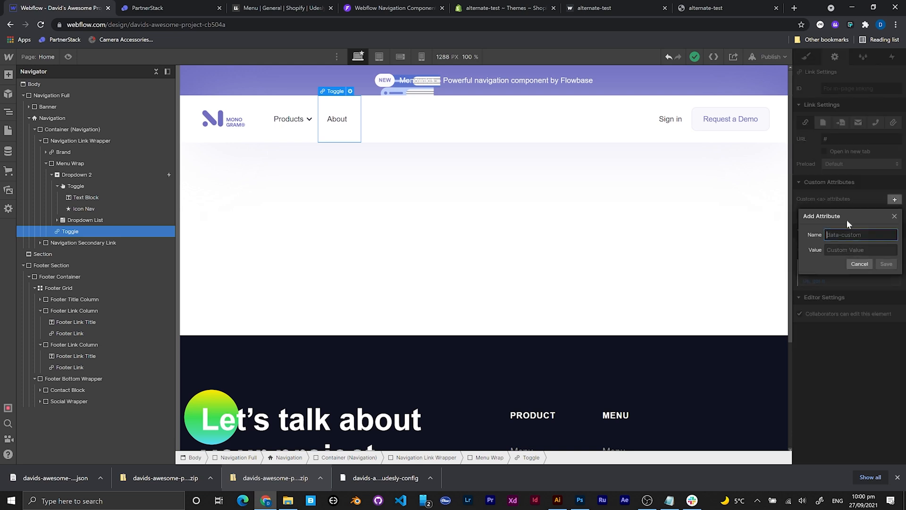
click(842, 234)
text(d)
text(ption:text)
key(Tab)
text(n)
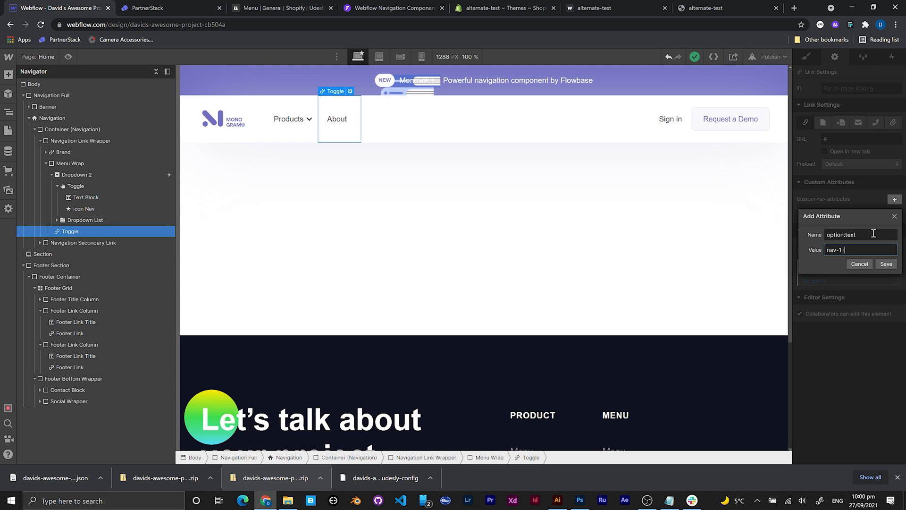
key(Return)
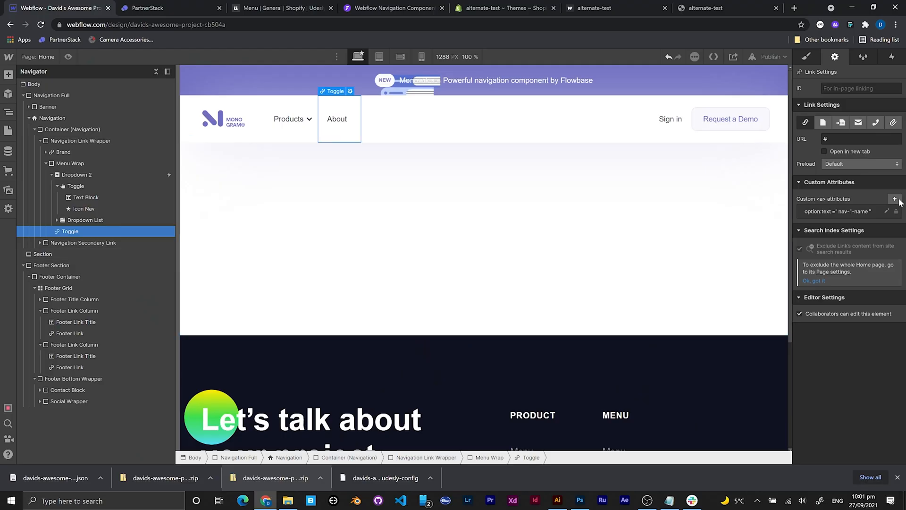
Give the About link a second custom attribute named option:url with the value nav-1-link
click(895, 199)
text(ravi)
key(BackSpace)
key(BackSpace)
key(BackSpace)
key(BackSpace)
text(option:)
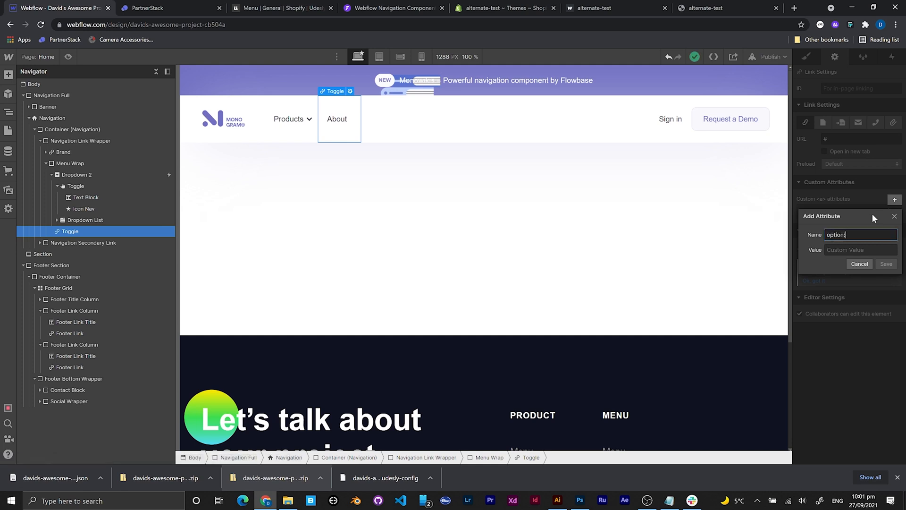
key(Tab)
text(nav-1-link)
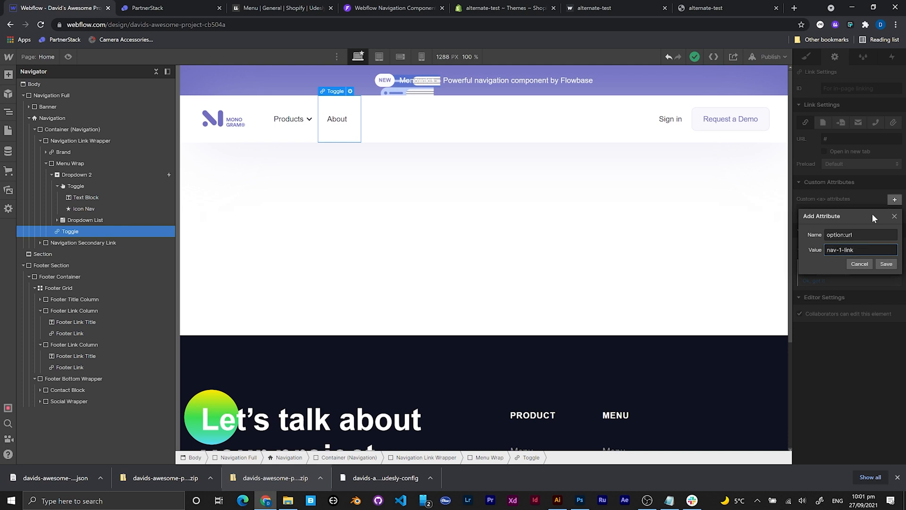
click(880, 264)
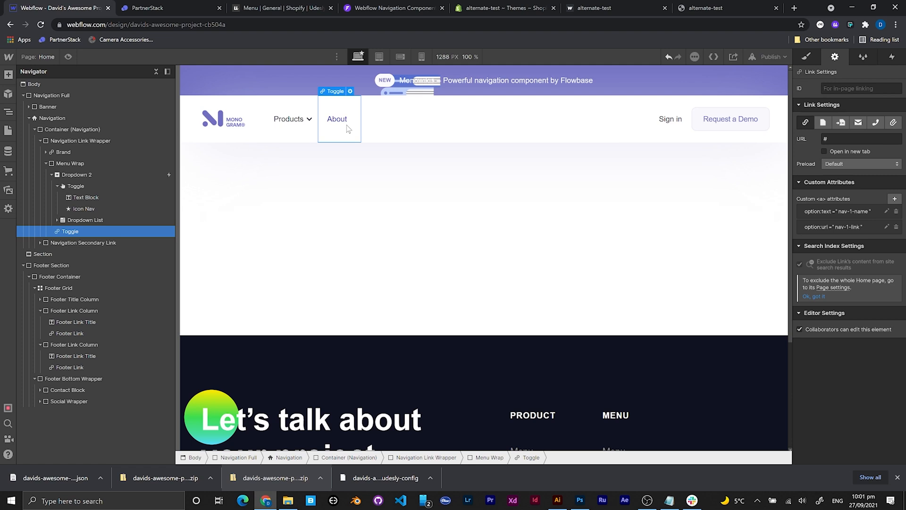
Duplicate the About link in the navigation menu and change the copy's text to Contact
key(ctrl+v)
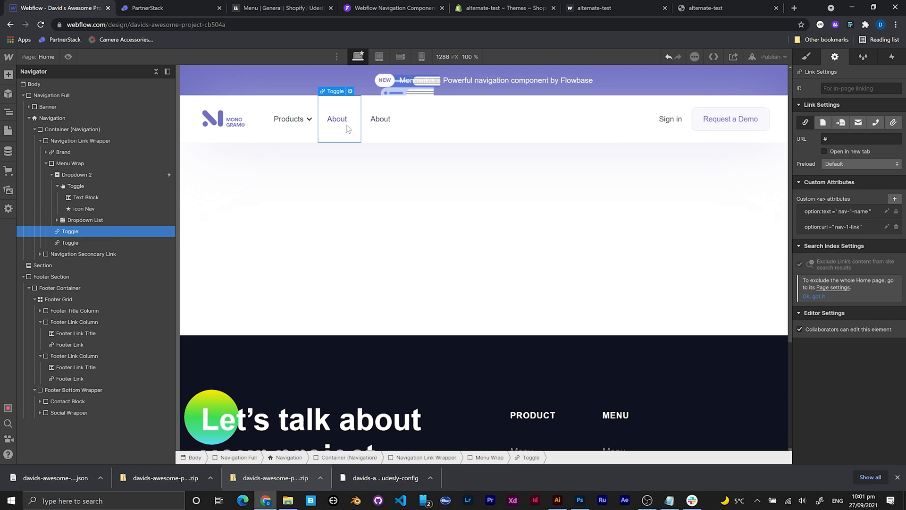
double_click(381, 119)
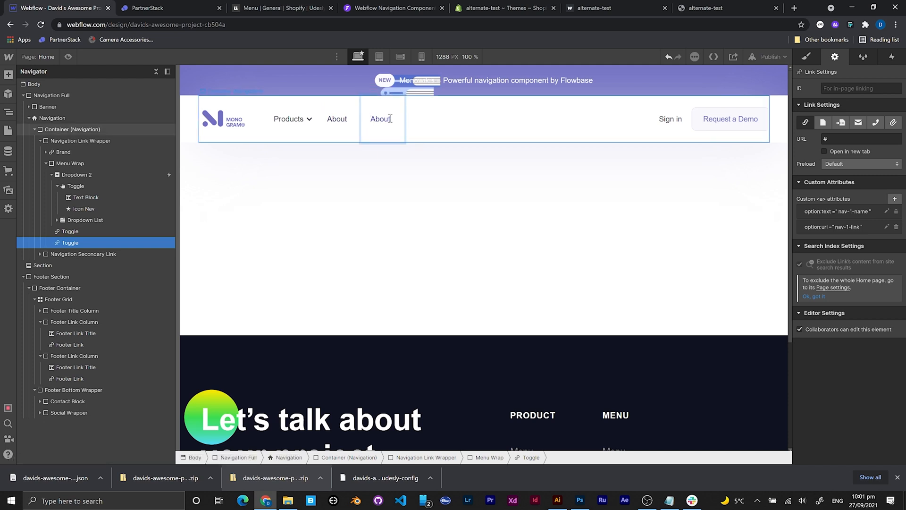
key(ctrl+a)
text(Contac)
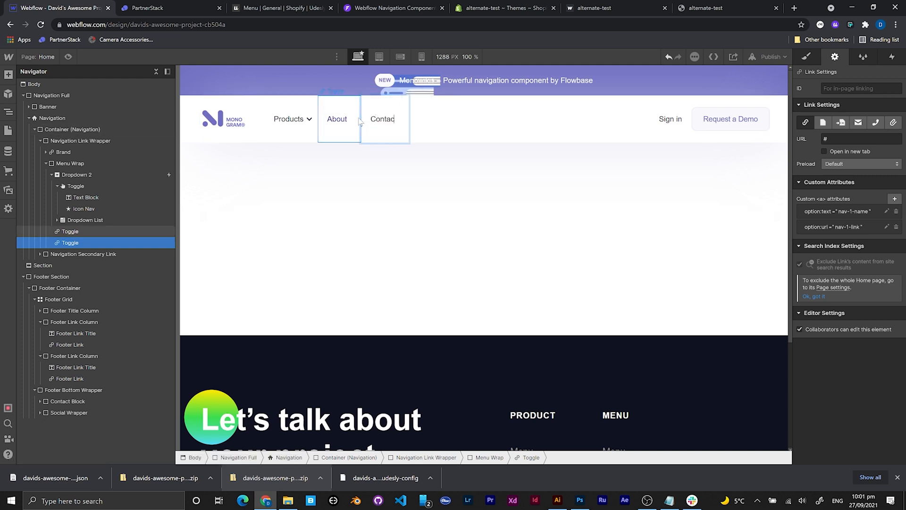
Change the Contact link's option:text attribute to nav-2-name and its option:url attribute to nav-2-link
click(843, 212)
click(845, 263)
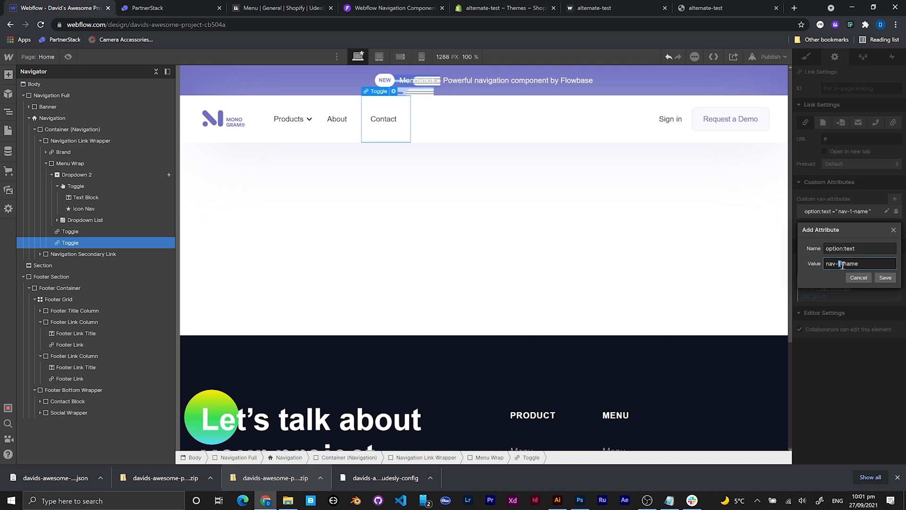
text(2)
click(886, 279)
click(847, 227)
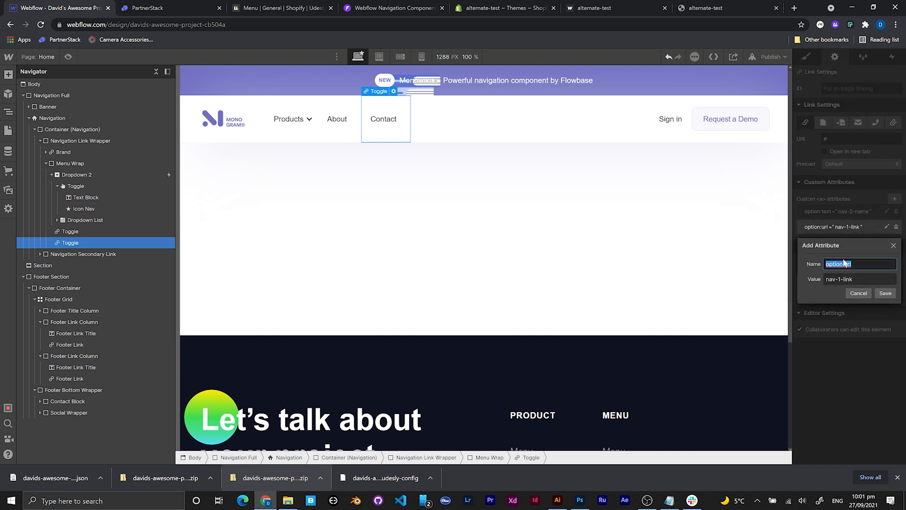
double_click(841, 279)
text(2)
click(886, 293)
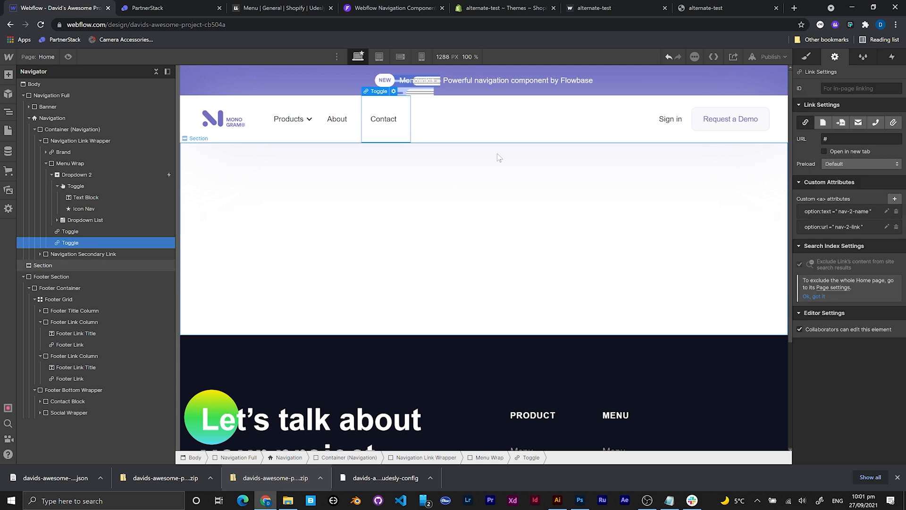
click(438, 245)
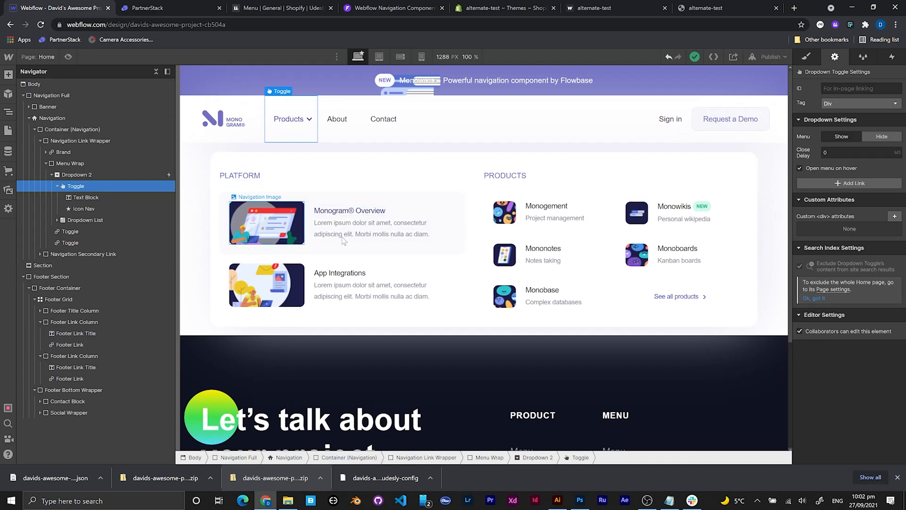
Rename the PLATFORM heading in the Products dropdown to LATEST PRODUCTS
double_click(257, 177)
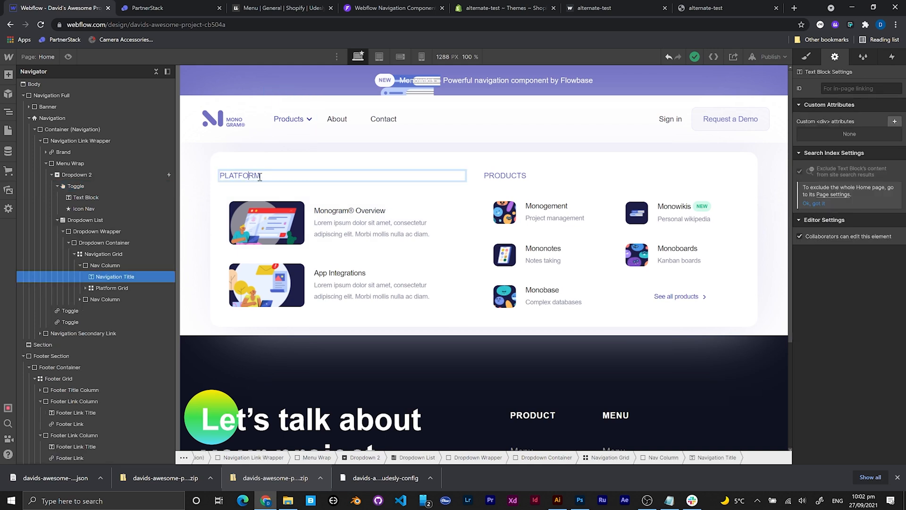
key(ctrl+a)
text(Late)
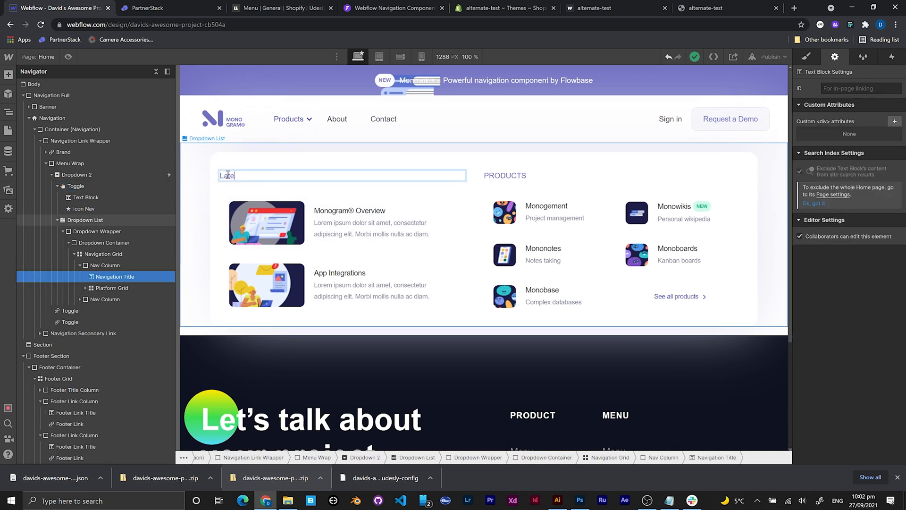
key(BackSpace)
key(BackSpace)
key(BackSpace)
key(BackSpace)
text(LATEST pRODUCTS)
click(254, 176)
key(BackSpace)
text(P)
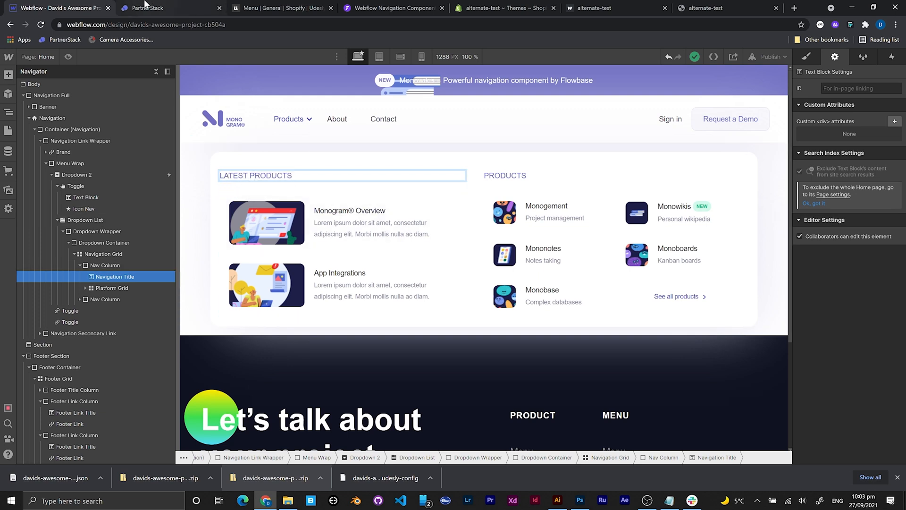
key(Escape)
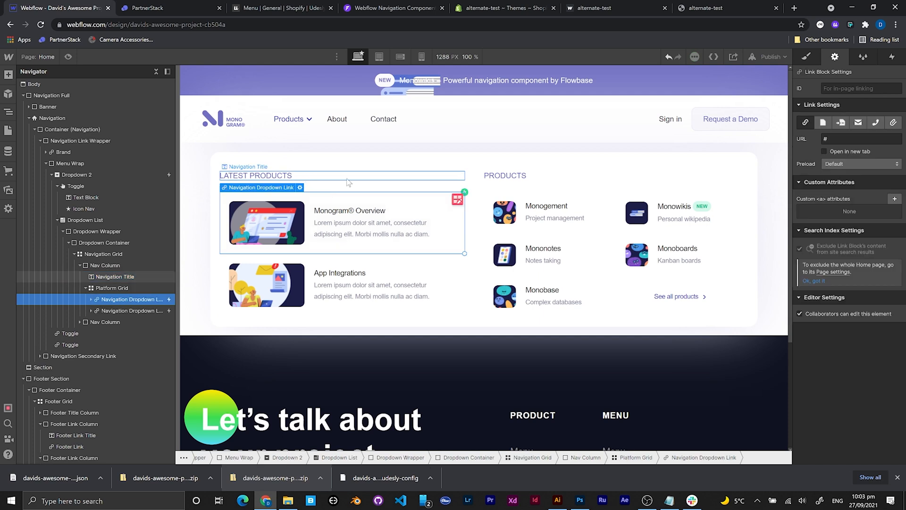
Give the LATEST PRODUCTS heading a custom option:text attribute whose value begins with latest-product
click(894, 121)
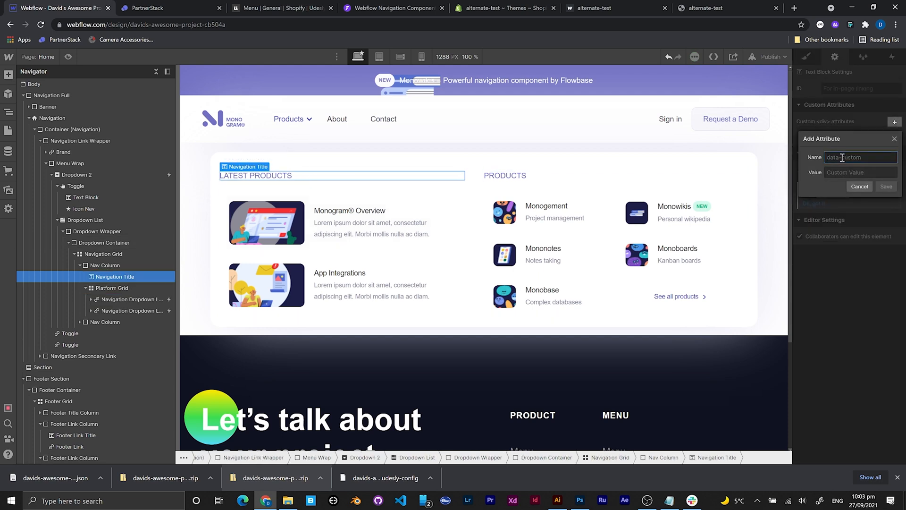
text(optiontext)
key(Tab)
click(852, 156)
text(text)
key(Tab)
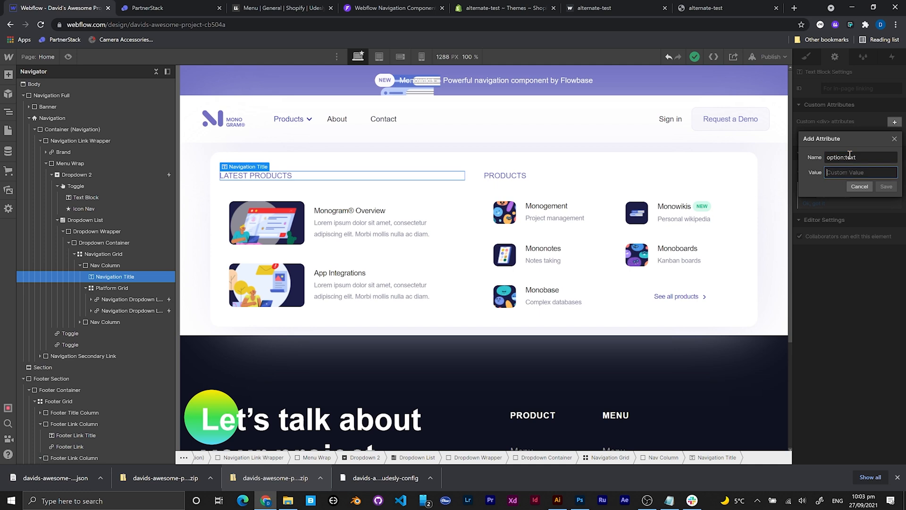
text(la)
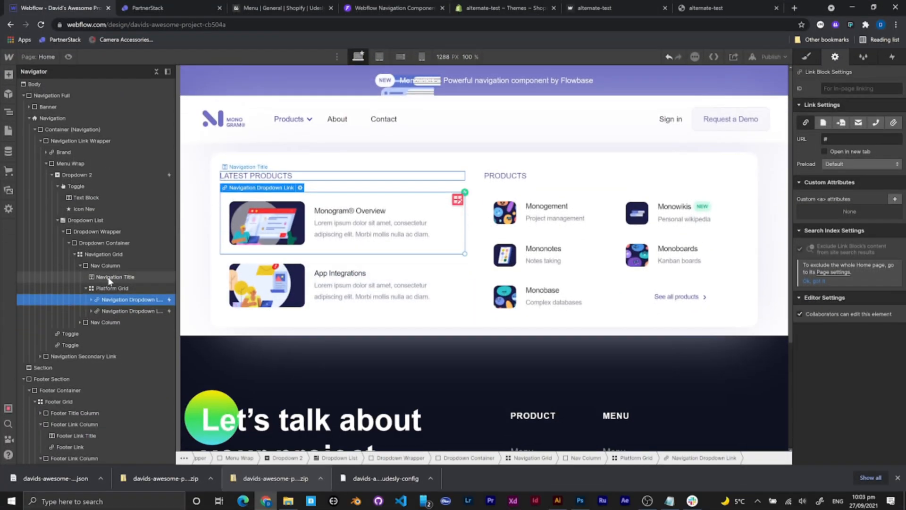
Insert a Collection List directly below the LATEST PRODUCTS title in the dropdown's first column
click(113, 286)
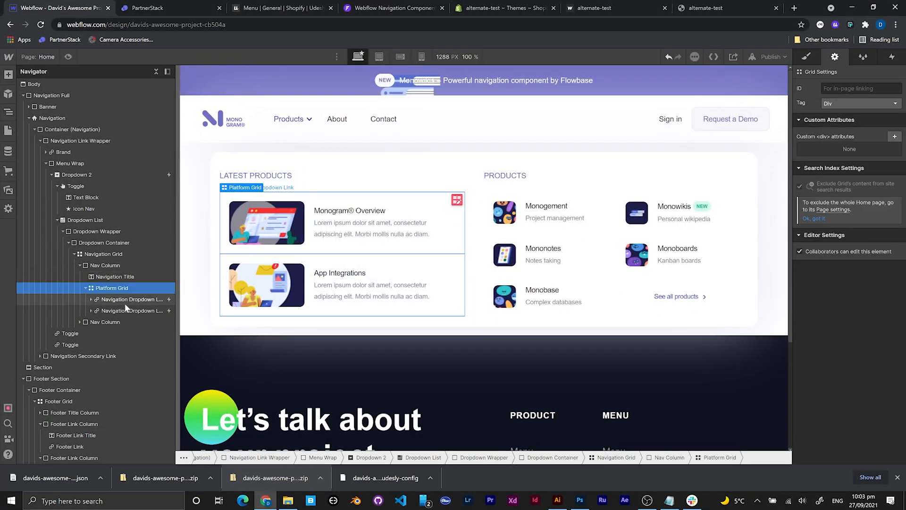
click(114, 279)
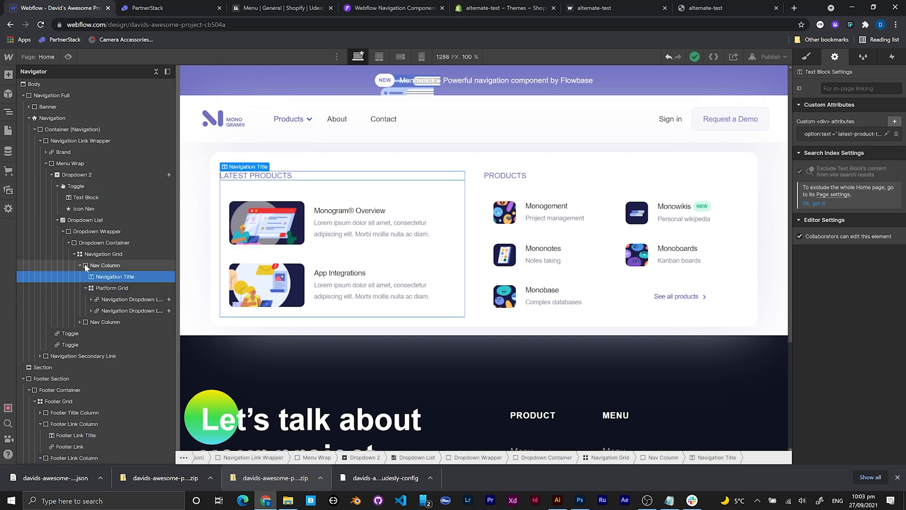
key(ctrl+e)
text(colle)
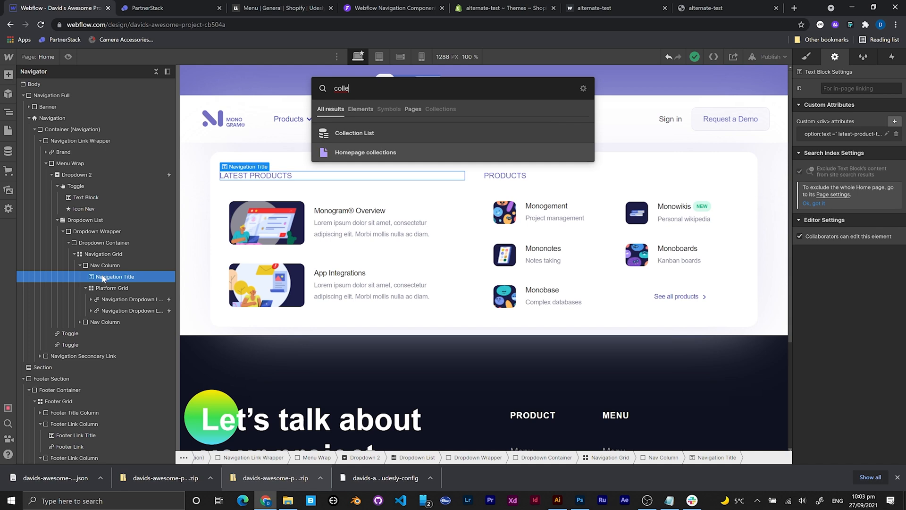
key(Return)
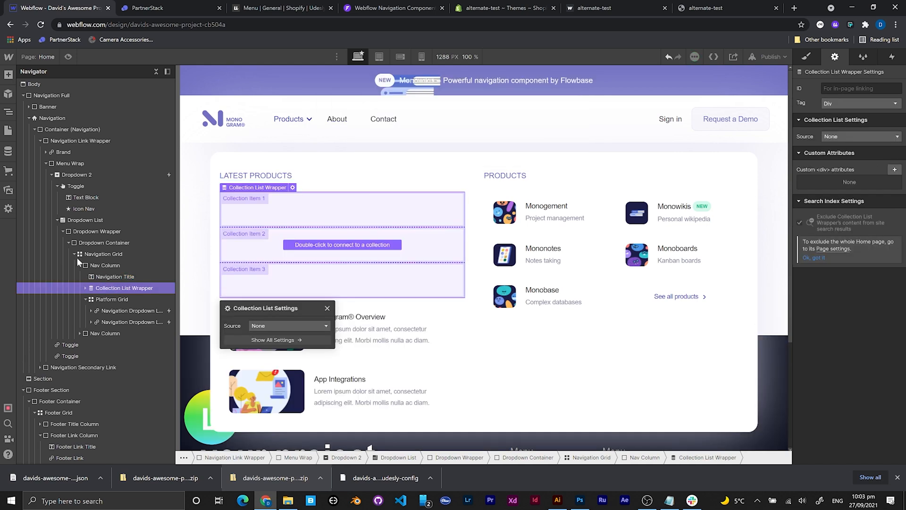
Connect the new collection list to the Products ecommerce collection as its source
click(133, 302)
double_click(282, 231)
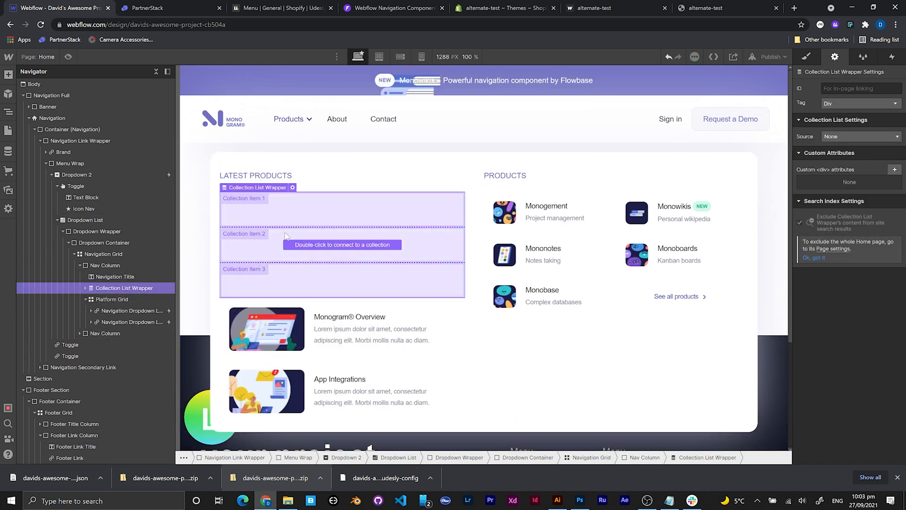
click(258, 326)
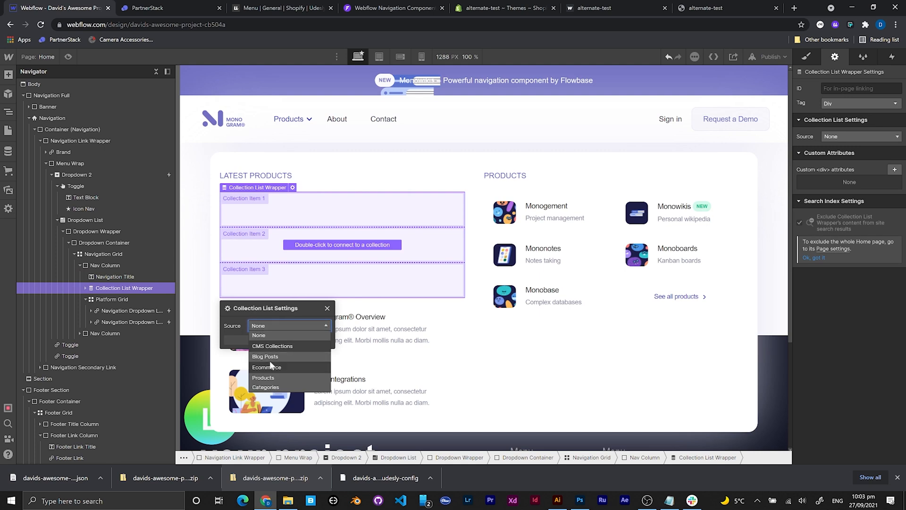
click(278, 378)
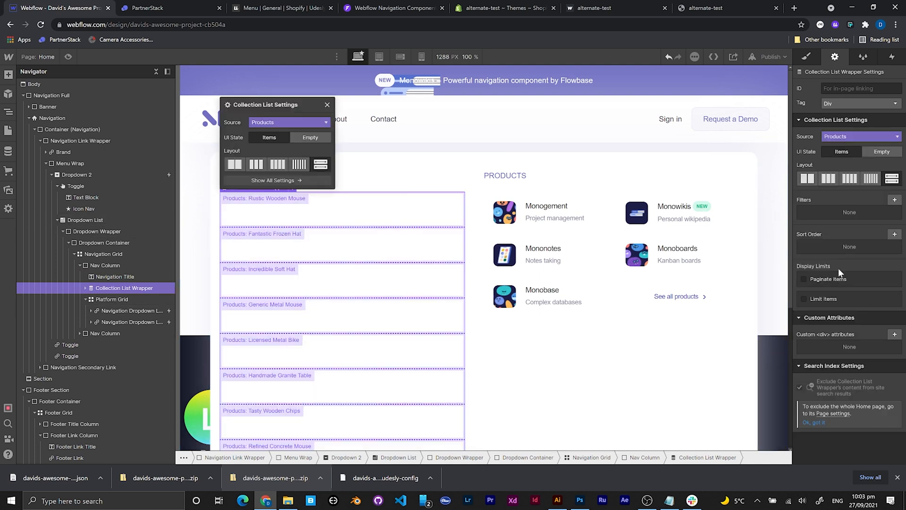
Limit the products collection list to show 2 items
click(805, 299)
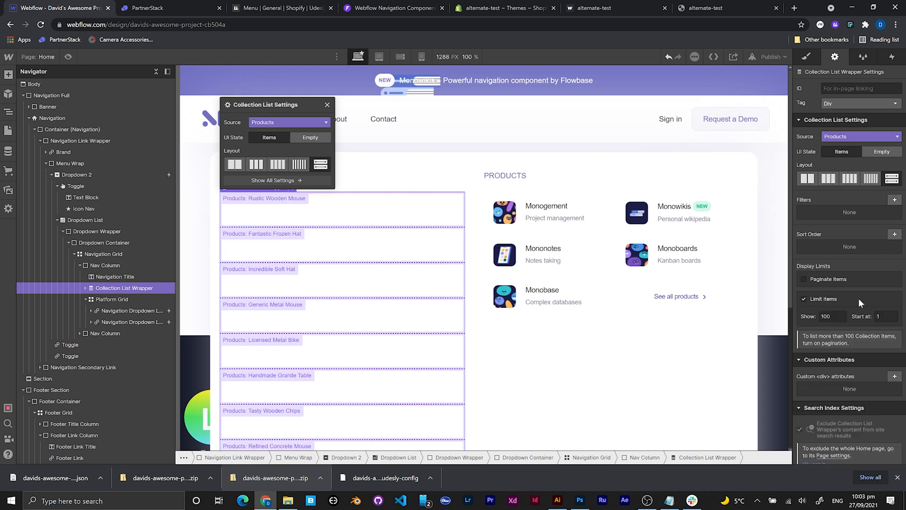
double_click(831, 316)
click(880, 317)
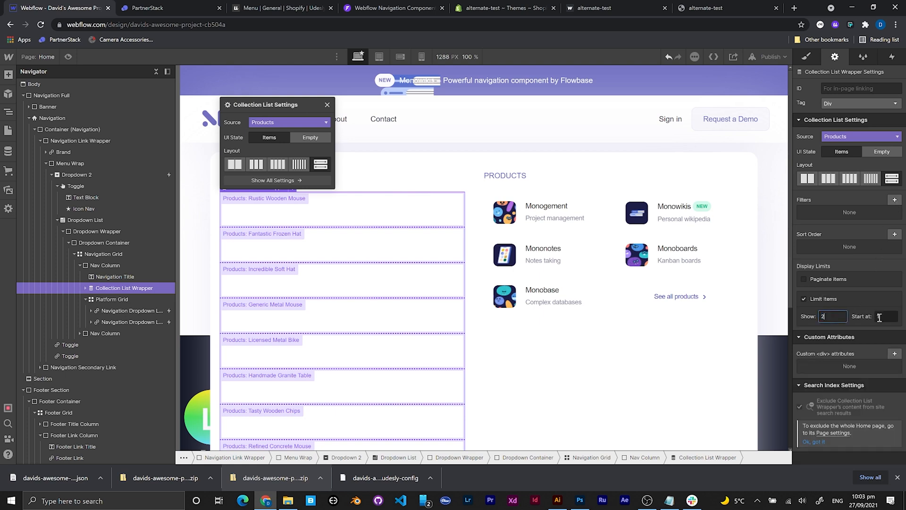
click(361, 349)
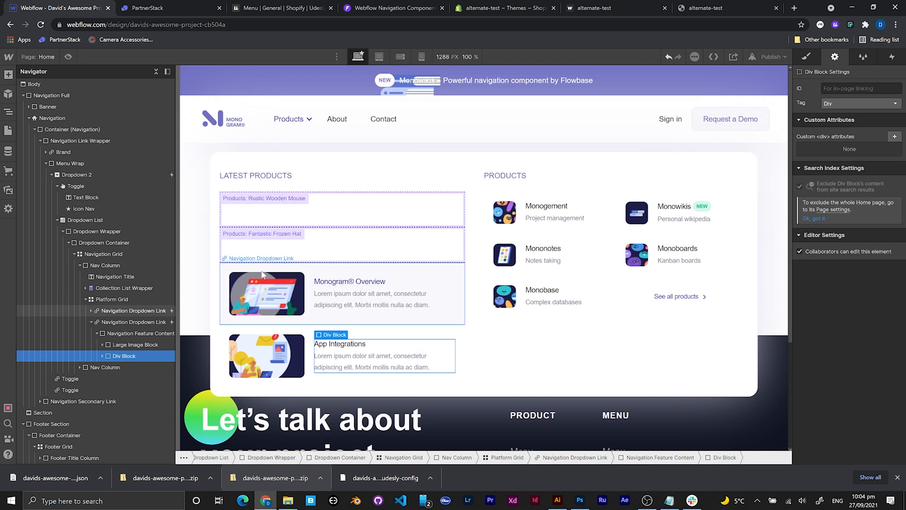
Move the Monogram Overview dropdown link, with its image and text, into the products collection list's item
click(283, 295)
click(115, 320)
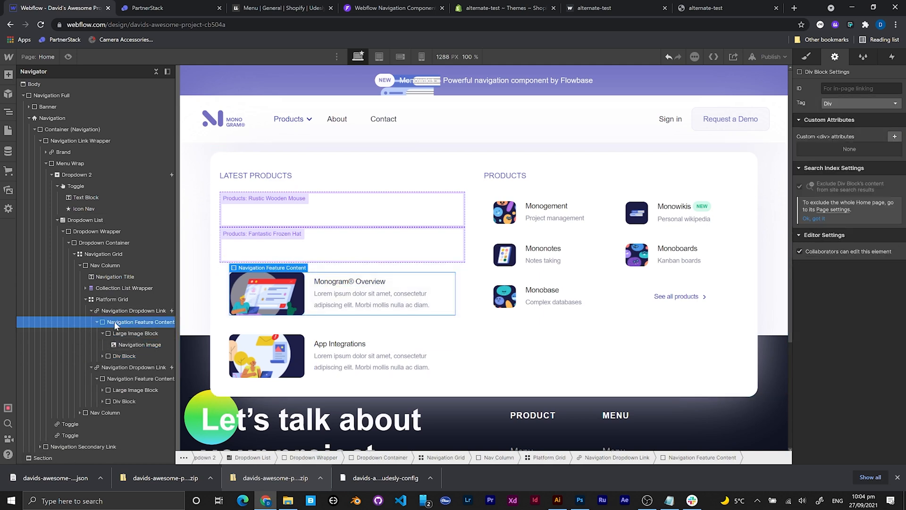
click(98, 311)
drag(98, 311, 317, 221)
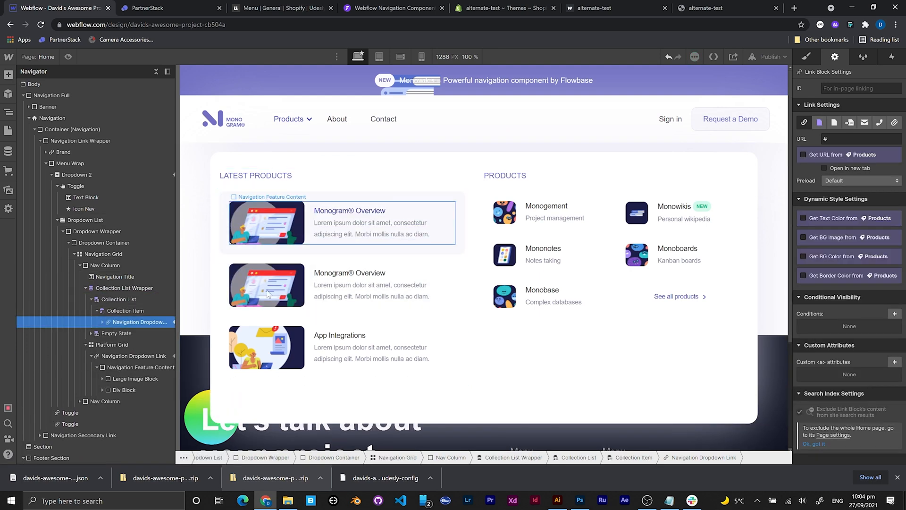
Delete the leftover App Integrations link and the empty Platform Grid below the collection list
click(313, 326)
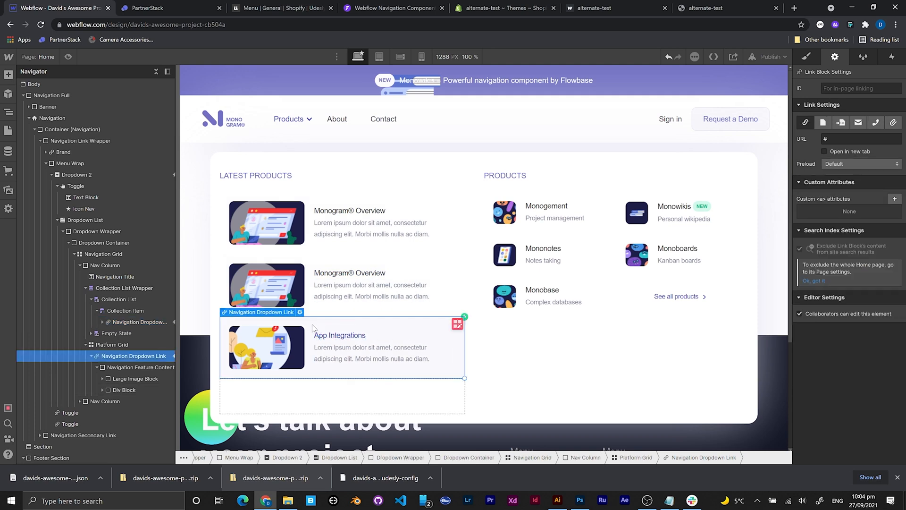
key(Delete)
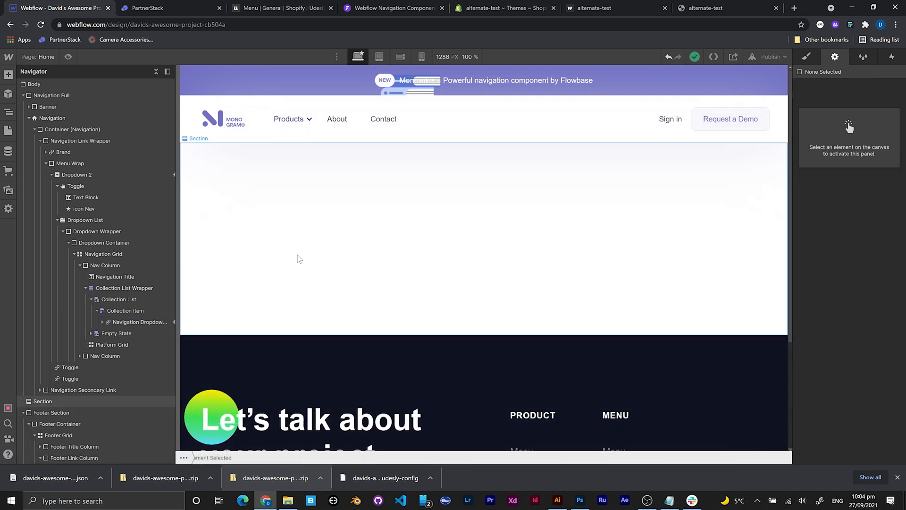
click(290, 119)
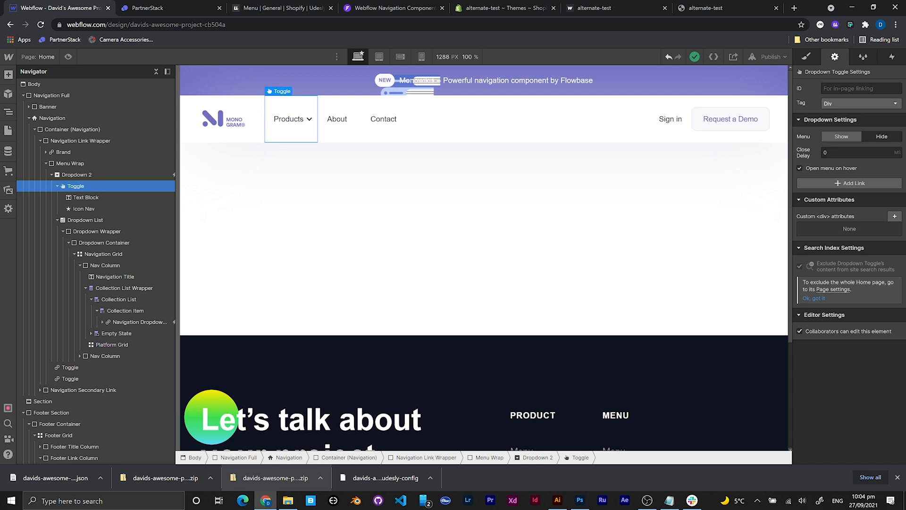
click(851, 136)
click(317, 352)
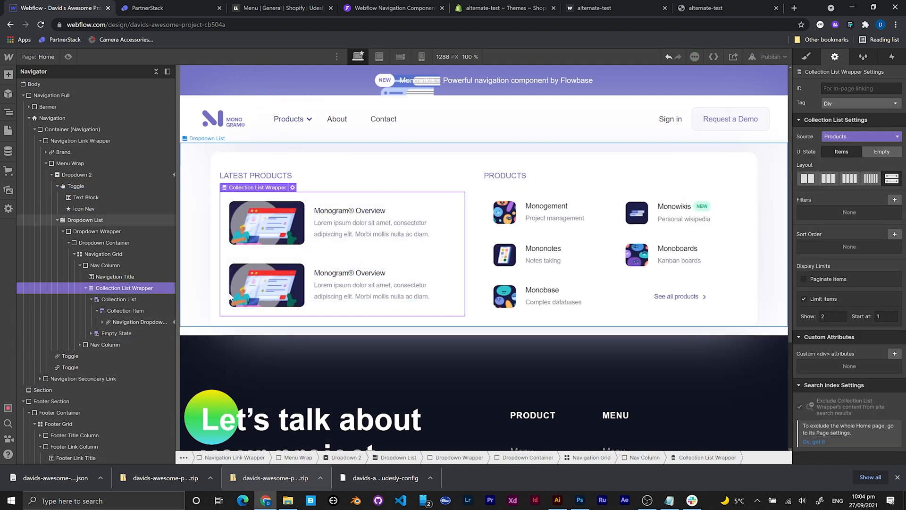
key(Delete)
Bind the navigation image in the collection item to the product's image from Products
click(262, 242)
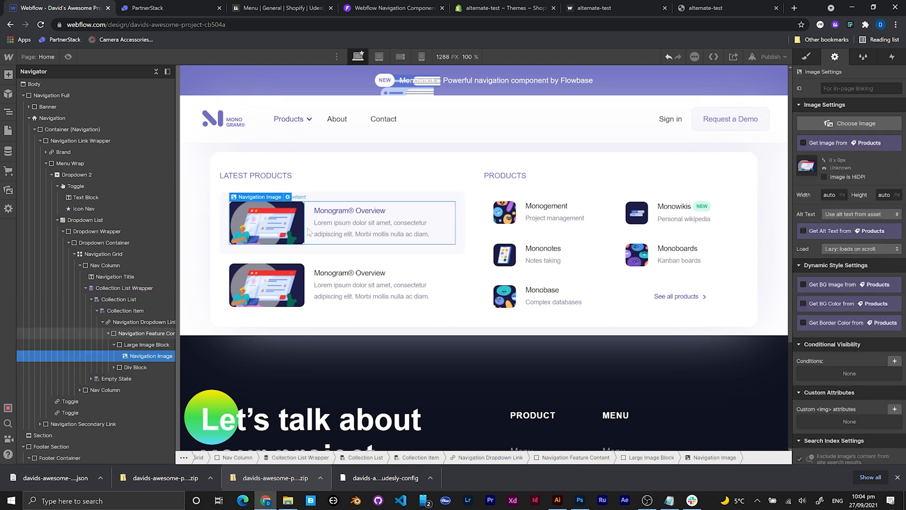
click(805, 144)
click(817, 155)
click(815, 179)
Bind the link title in the collection item to the product's name
click(350, 211)
click(806, 124)
click(813, 136)
click(814, 177)
Try to bind the link description to the product's Description field
click(353, 226)
click(807, 124)
click(810, 136)
scroll(822, 196, down, 2)
scroll(826, 166, up, 2)
click(825, 185)
click(840, 136)
scroll(854, 208, down, 3)
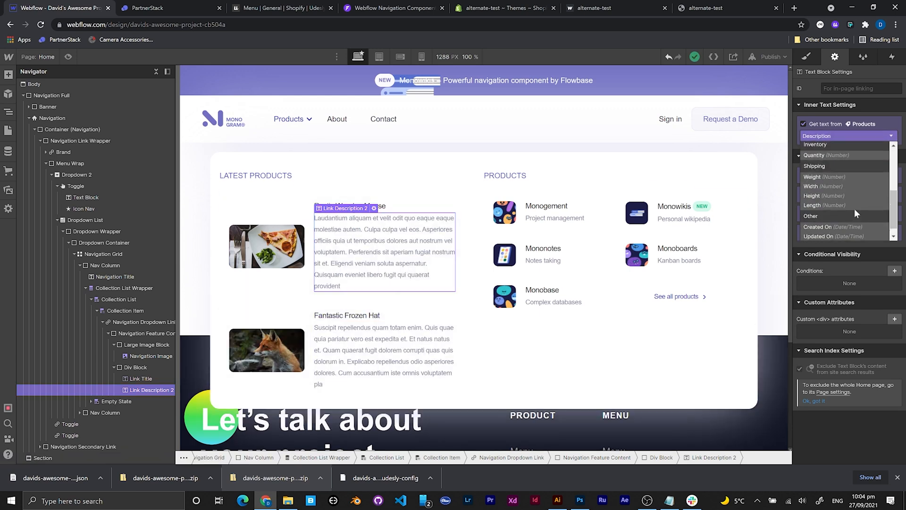
click(804, 124)
Add a multiple-line plain text custom field labelled Nav-short-description to the ecommerce Products collection and save the collection
click(7, 151)
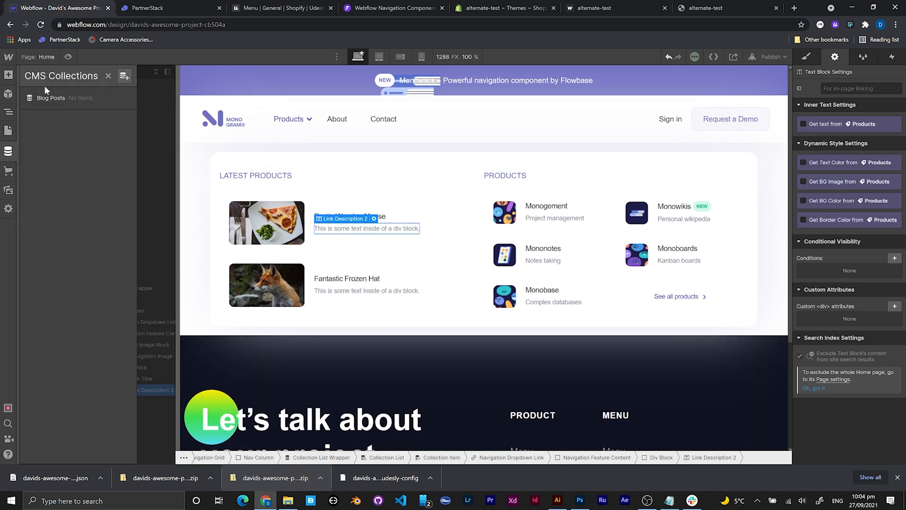
click(8, 170)
click(50, 121)
click(128, 121)
scroll(180, 331, down, 10)
click(184, 245)
click(172, 276)
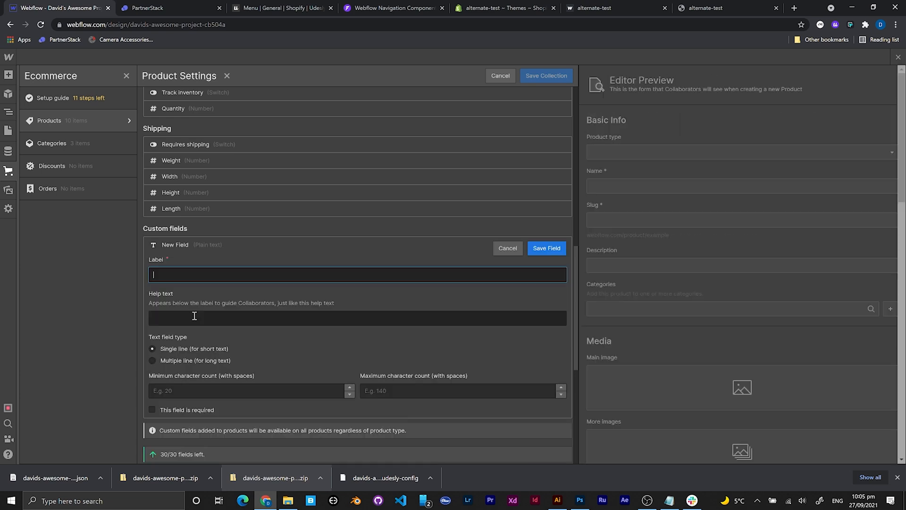
text(Nav-short-description)
click(196, 361)
click(538, 249)
click(543, 76)
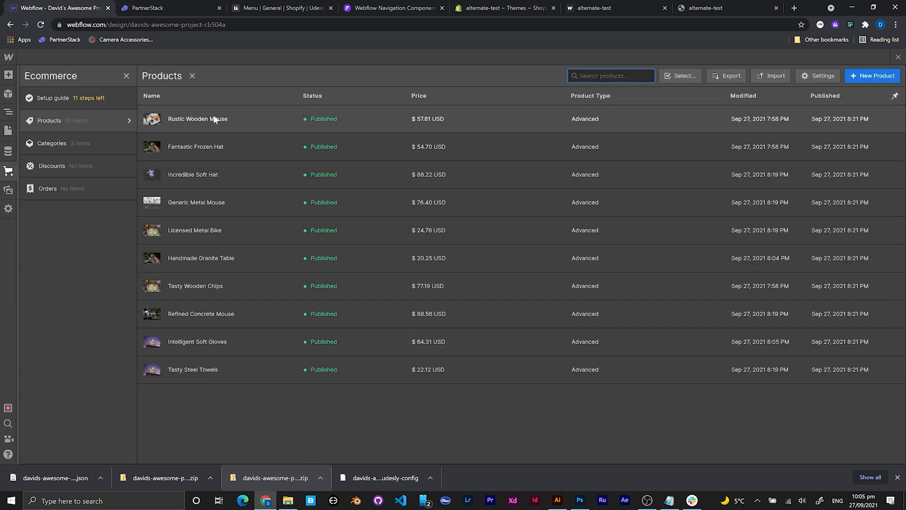
Fill the Rustic Wooden Mouse product's Nav-short-description with "Laudantium aliquam et velit odit quo eaque eaque molestiae autem."
click(215, 118)
scroll(462, 402, down, 10)
text(Laudantium aliquam et velit odit quo eaque eaque molestiae autem.)
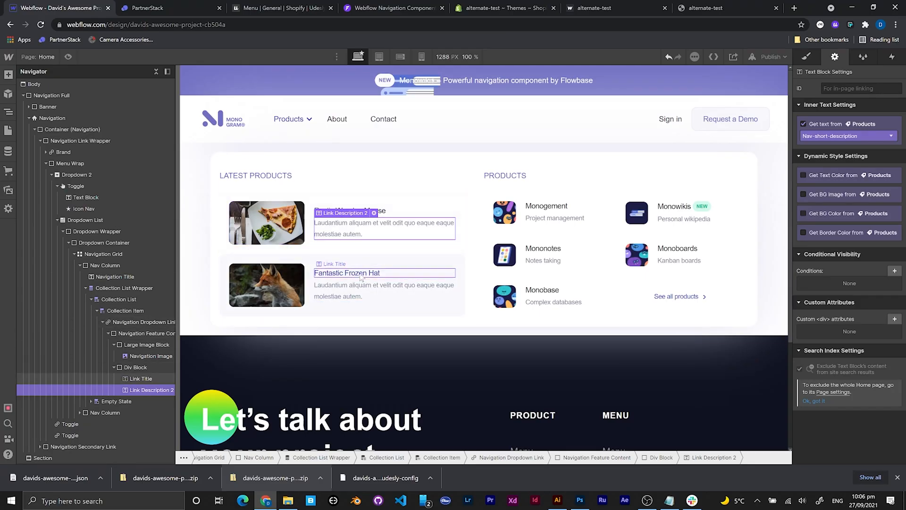
Sort the LATEST PRODUCTS collection list by Published On, newest to oldest
click(325, 250)
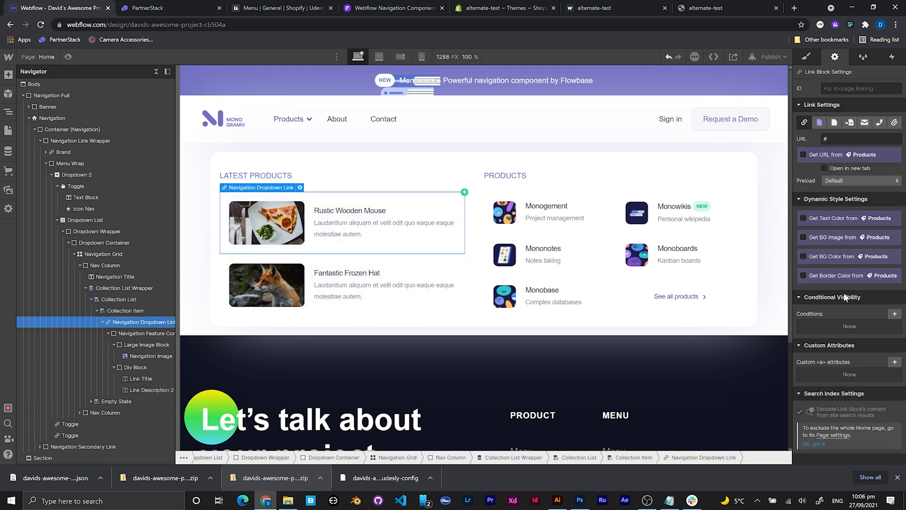
click(807, 56)
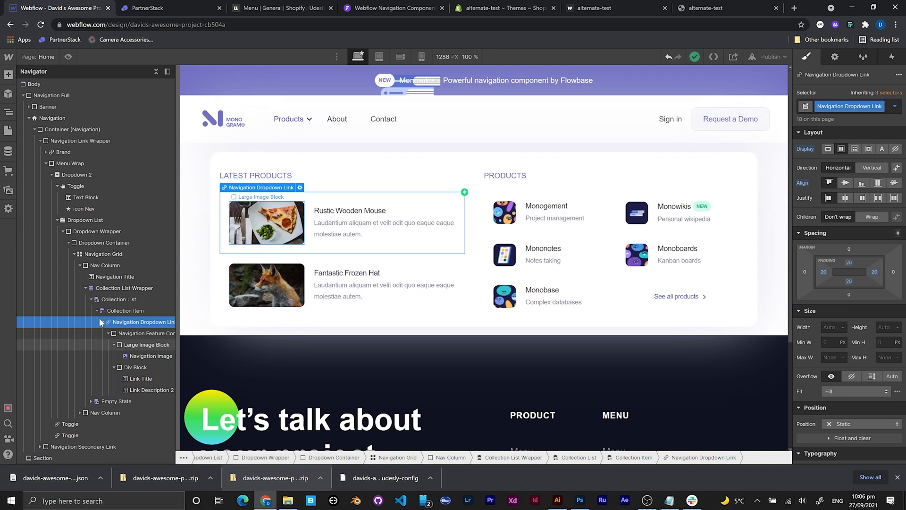
click(105, 299)
click(118, 288)
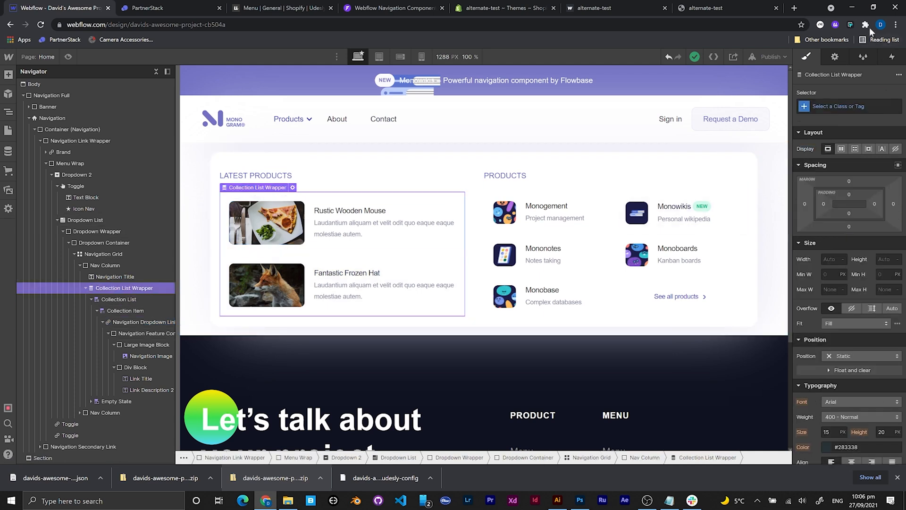
click(835, 57)
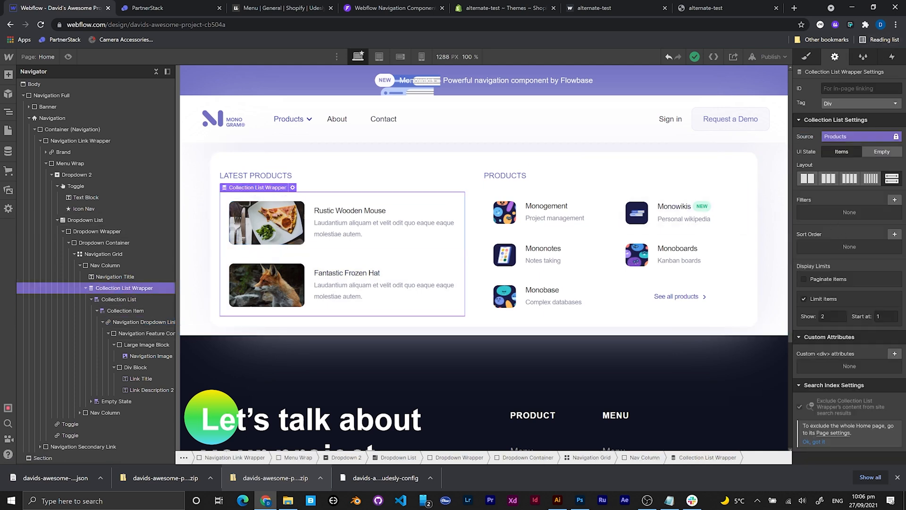
click(893, 235)
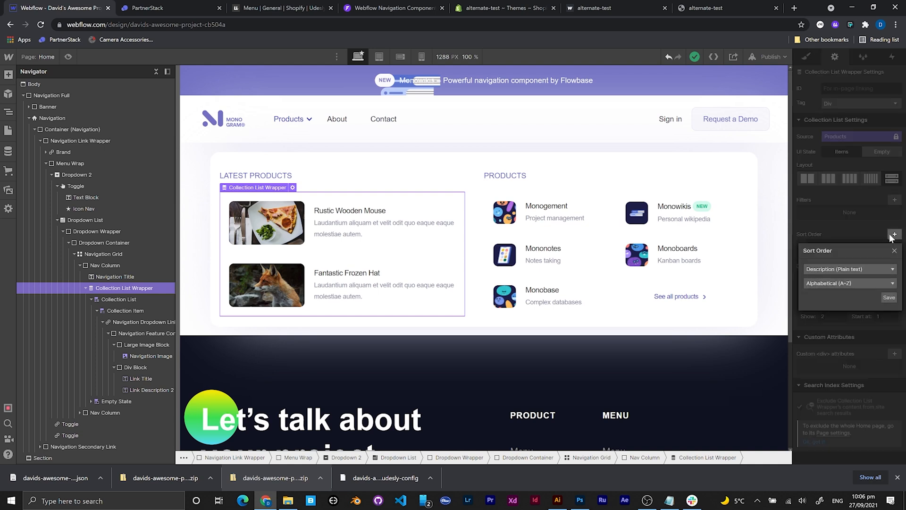
click(857, 269)
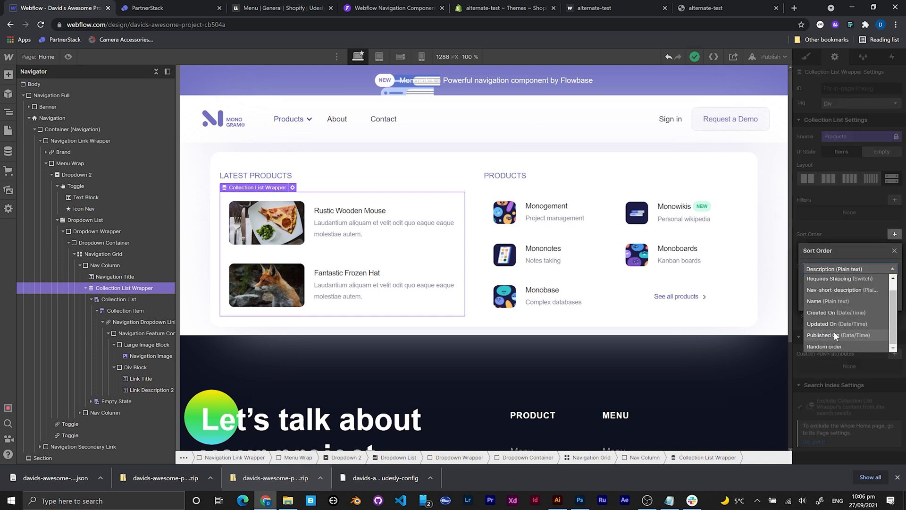
click(835, 334)
click(845, 283)
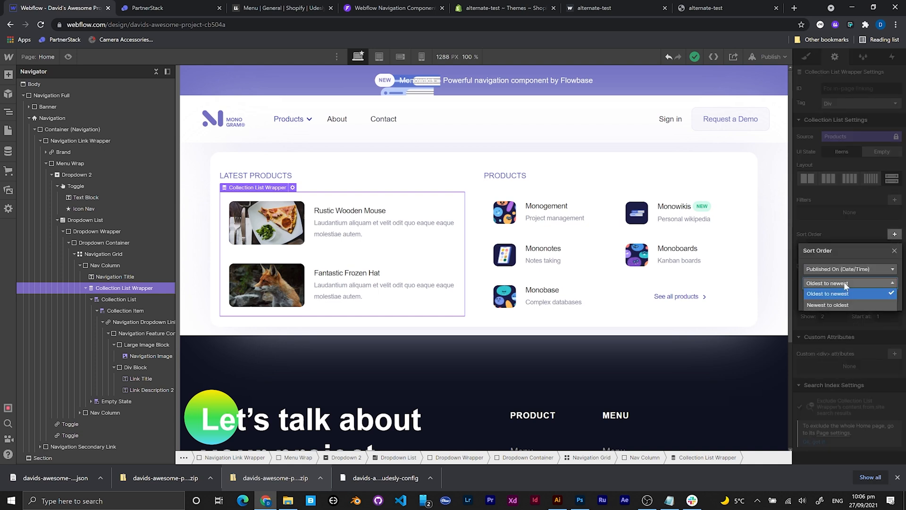
click(845, 304)
click(890, 297)
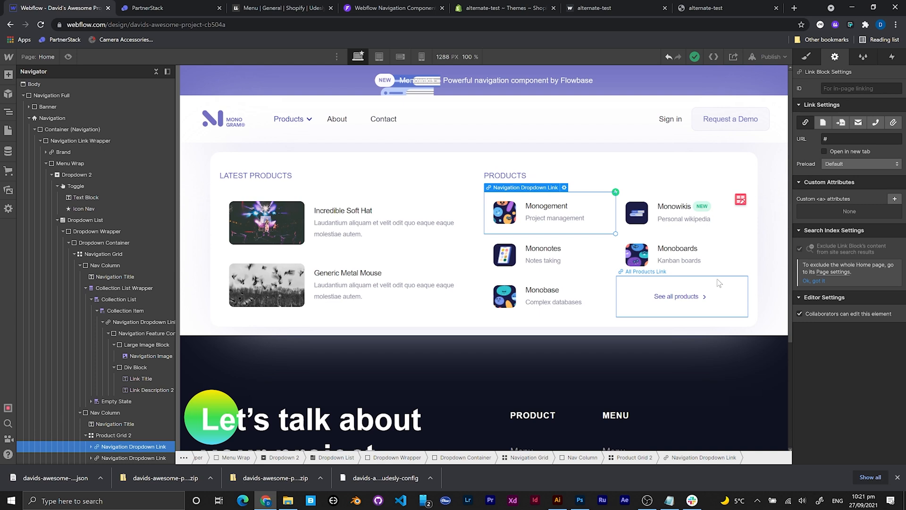
Delete the Mononotes, Monoboards, Monobase and Monowikis links from the PRODUCTS grid, keeping Monogement and See all products
click(593, 270)
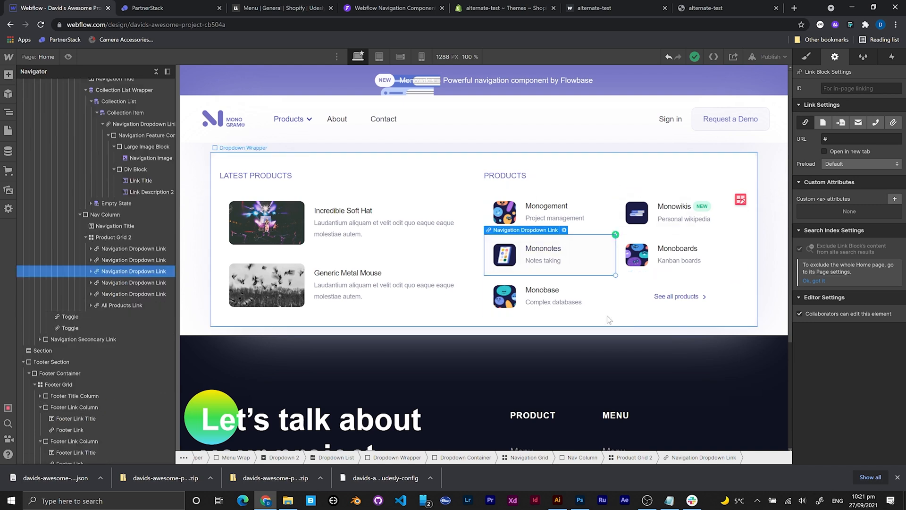
key(Delete)
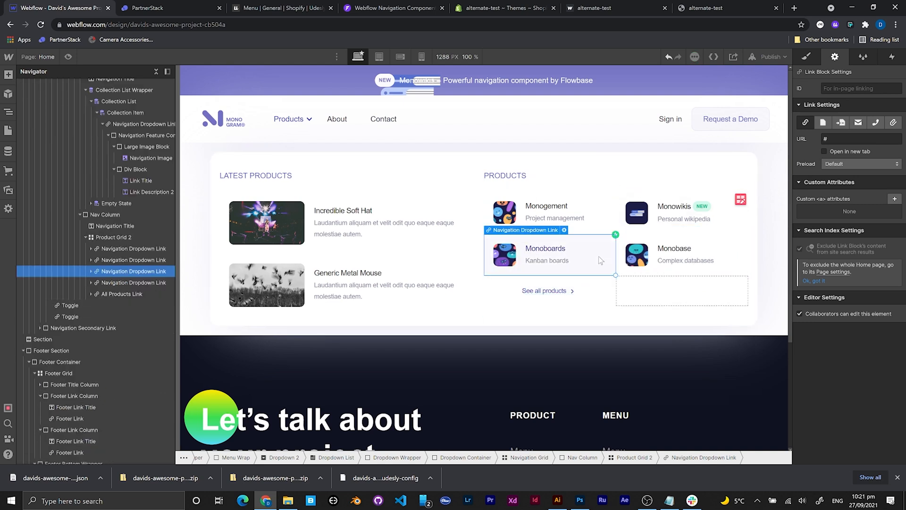
key(Delete)
key(Delete)
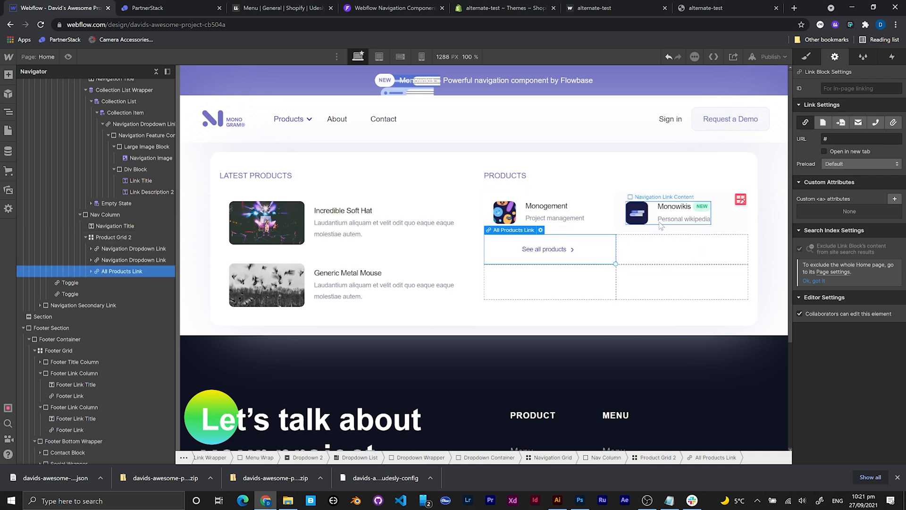
click(730, 232)
key(Delete)
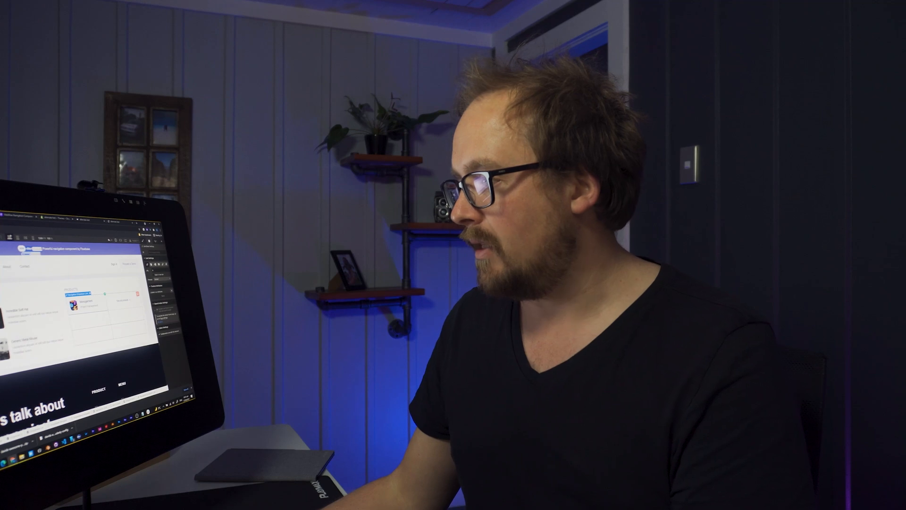
Add a Div Block to the product grid and nest the Monogement dropdown link inside it
key(Up)
key(ctrl+e)
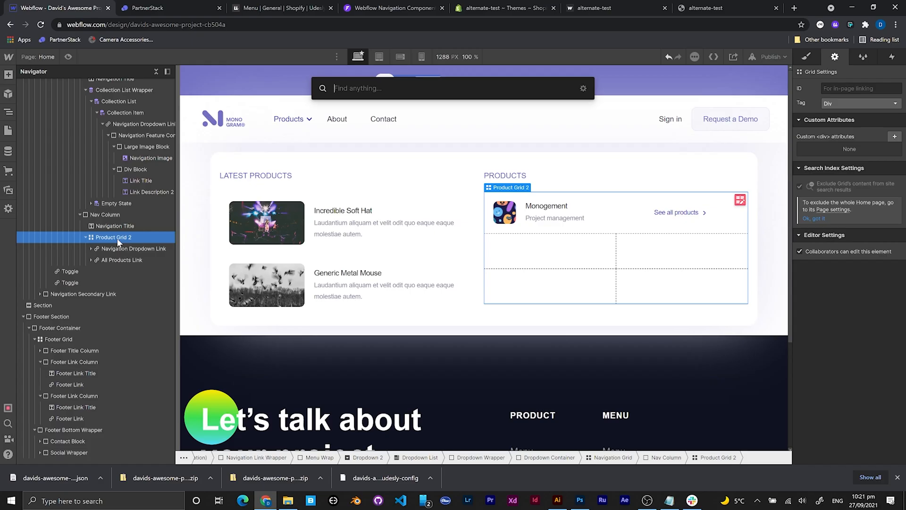
text(div)
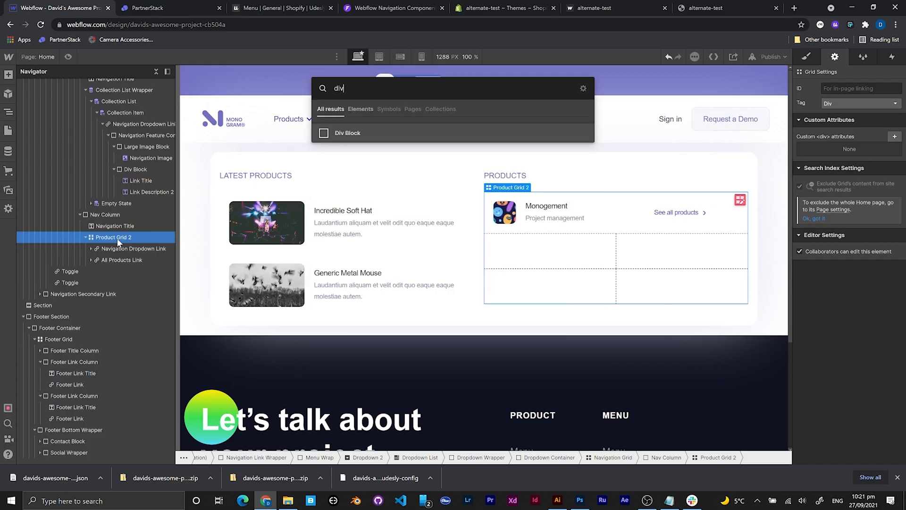
key(Return)
mouse_move(106, 270)
mouse_down()
mouse_move(108, 243)
mouse_move(108, 256)
mouse_up()
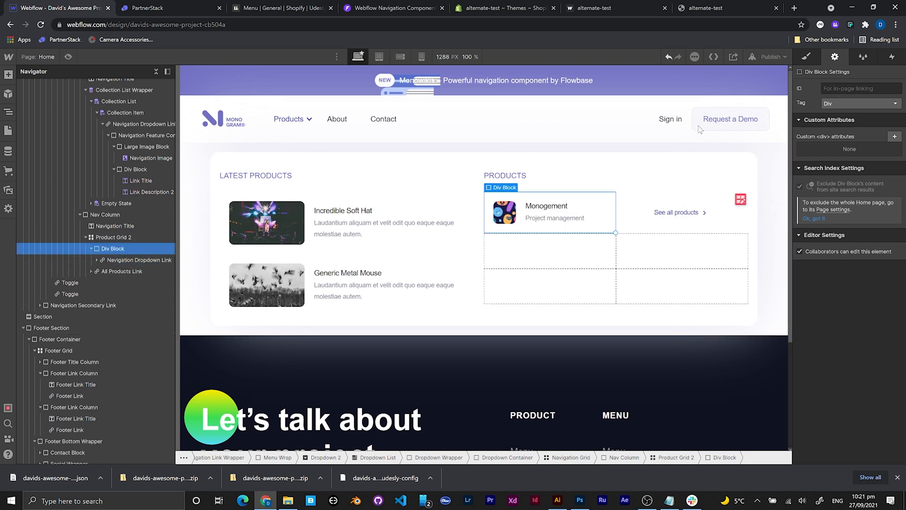
Find the Blocks entry on the Sections page of the Udesly documentation and copy the block attribute name
click(283, 8)
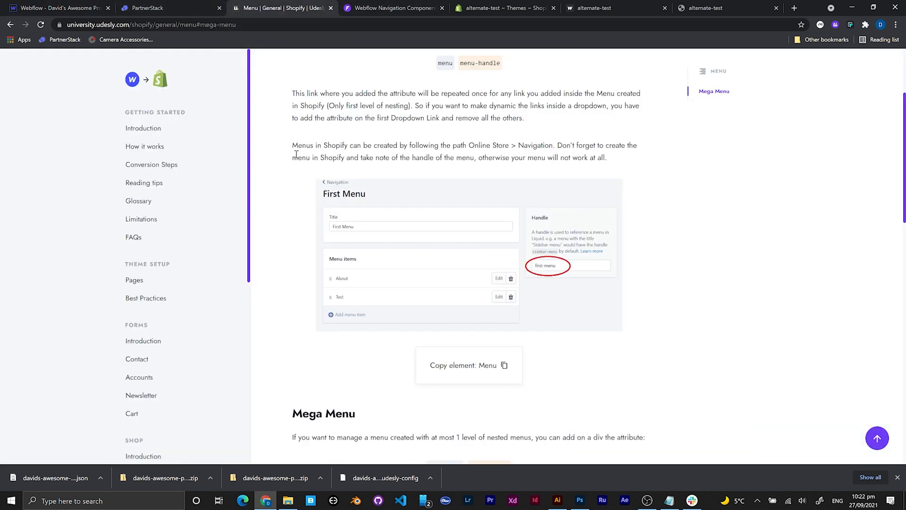
scroll(193, 276, down, 2)
scroll(194, 277, down, 2)
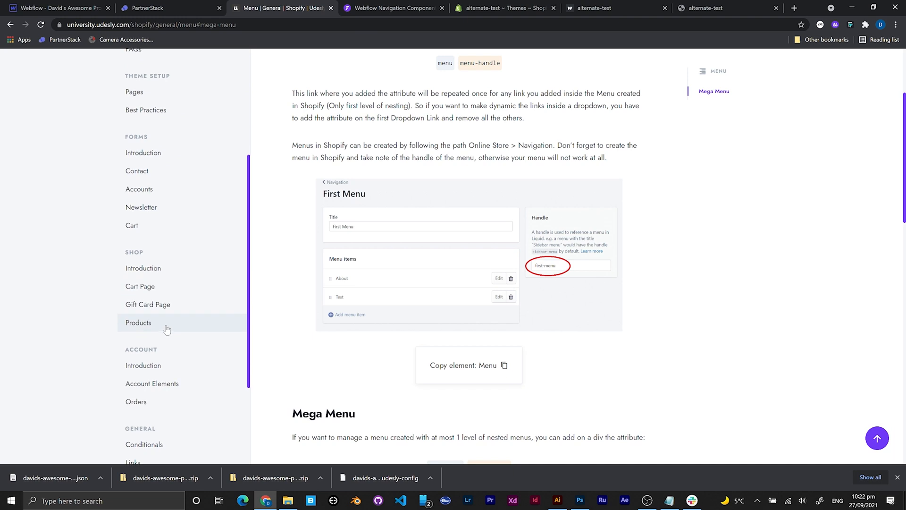
scroll(168, 325, up, 2)
scroll(159, 236, down, 4)
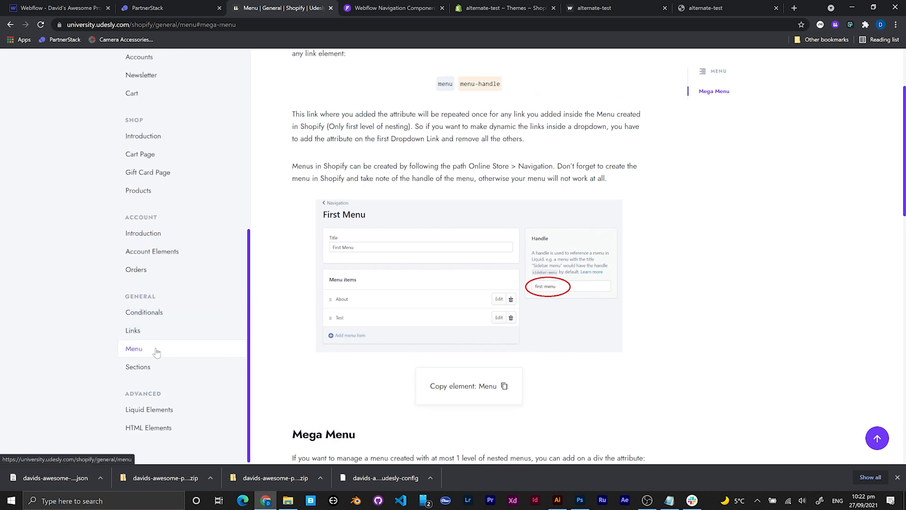
click(141, 376)
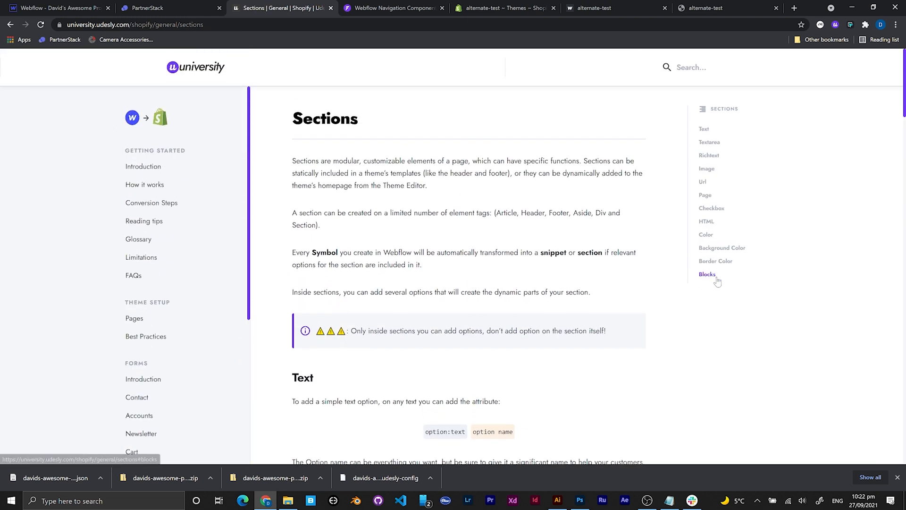
click(716, 279)
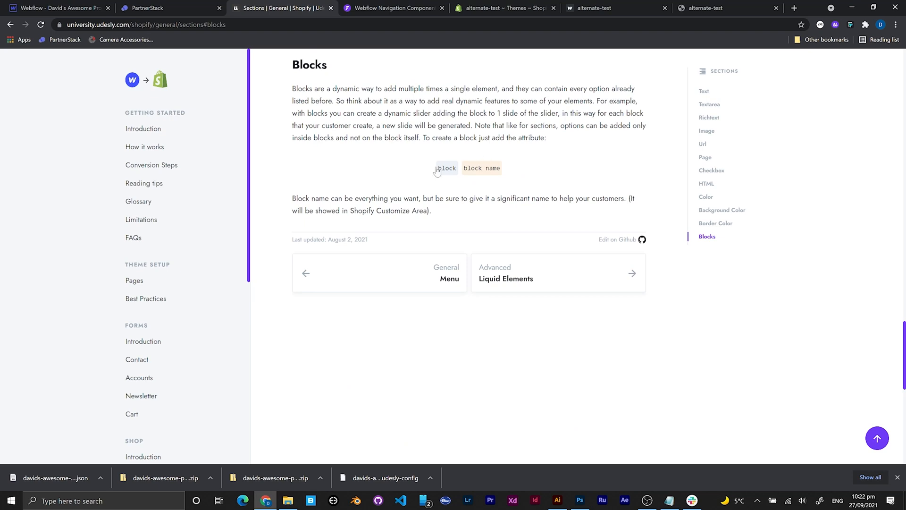
click(447, 169)
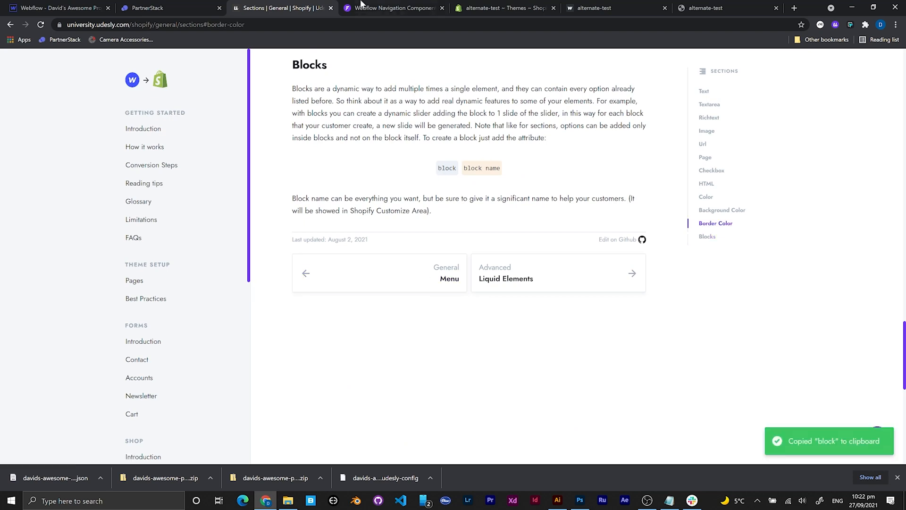
Switch back to the Webflow project and give the product grid's Div Block a block attribute with the value products-products-block
click(85, 10)
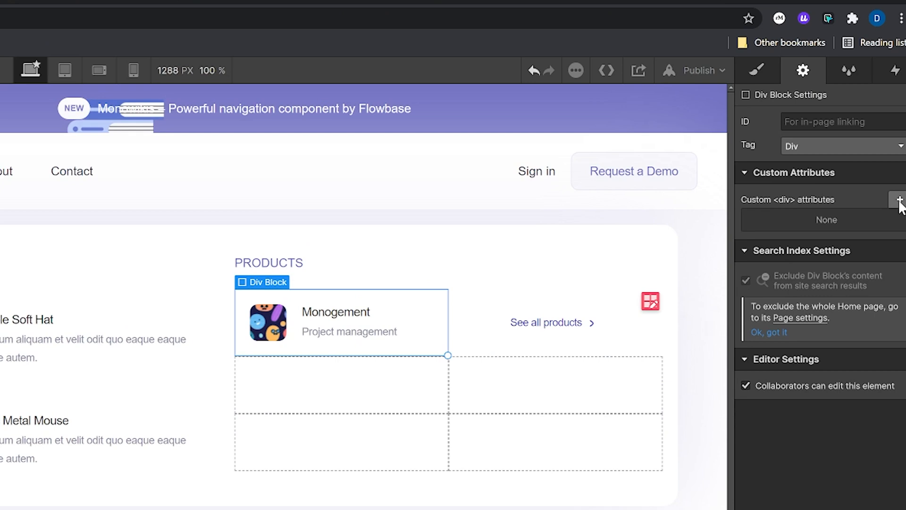
click(900, 202)
text(block)
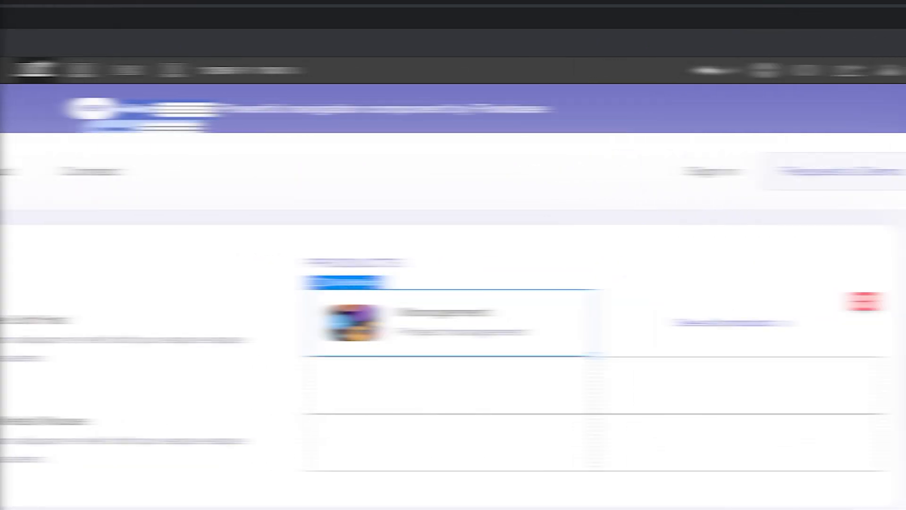
text(products-products-block)
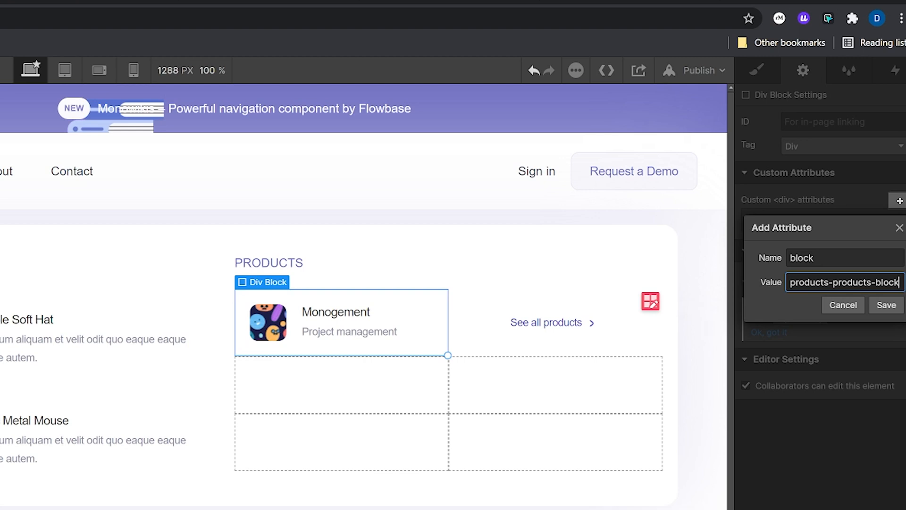
click(881, 308)
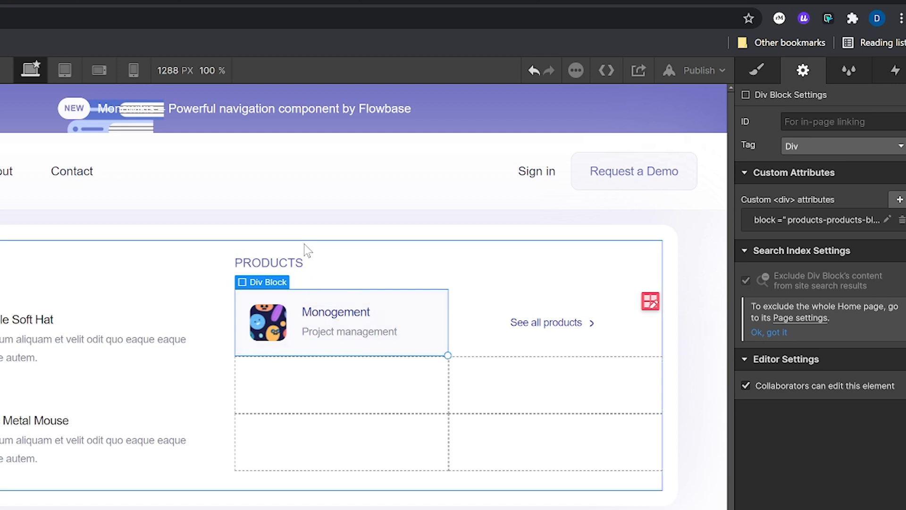
Add an option:image attribute with the value products-nav-image to the Monogement link's navigation image
click(268, 322)
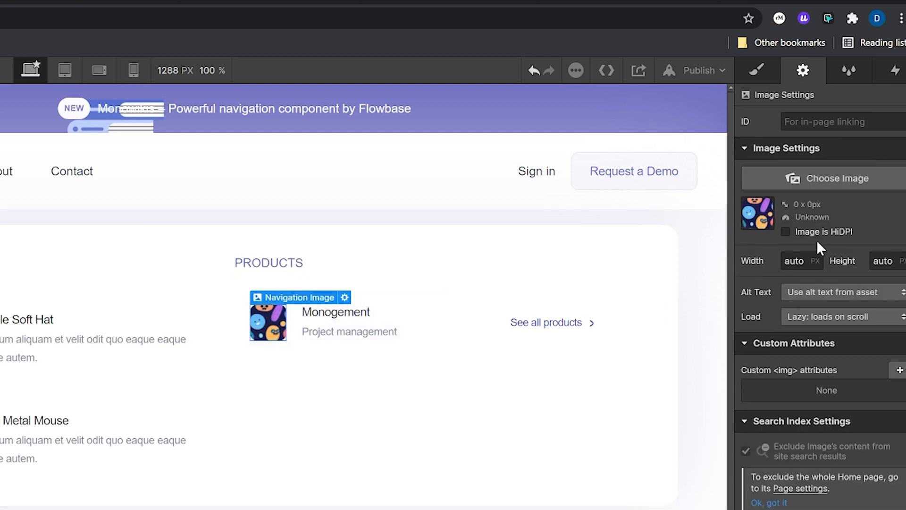
click(900, 371)
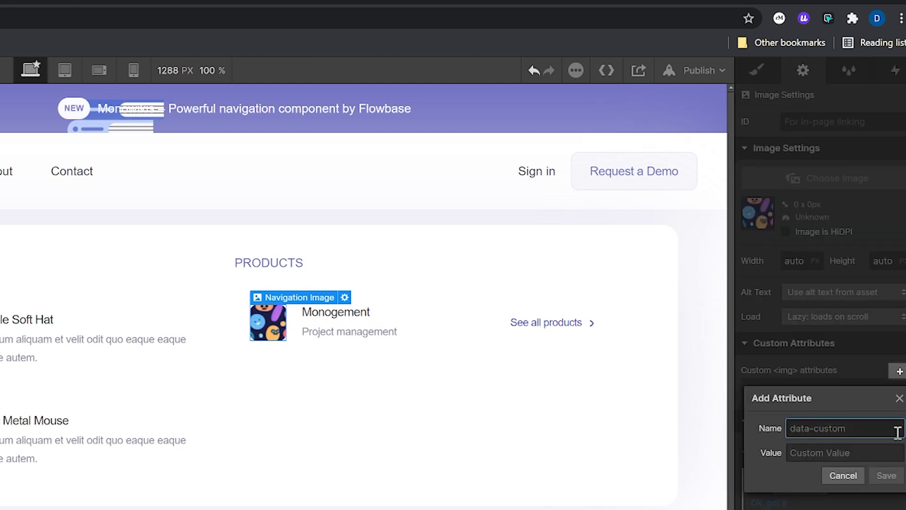
text(option:image)
key(Tab)
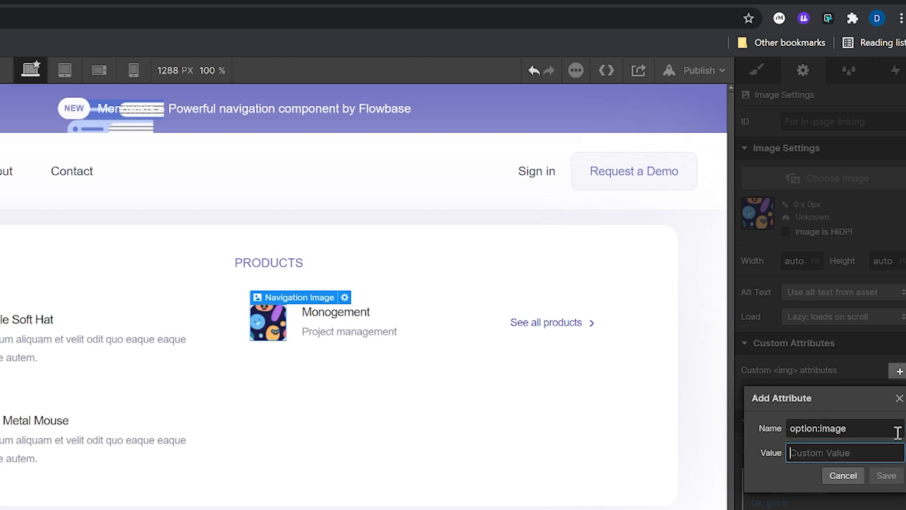
text(products-nav-image)
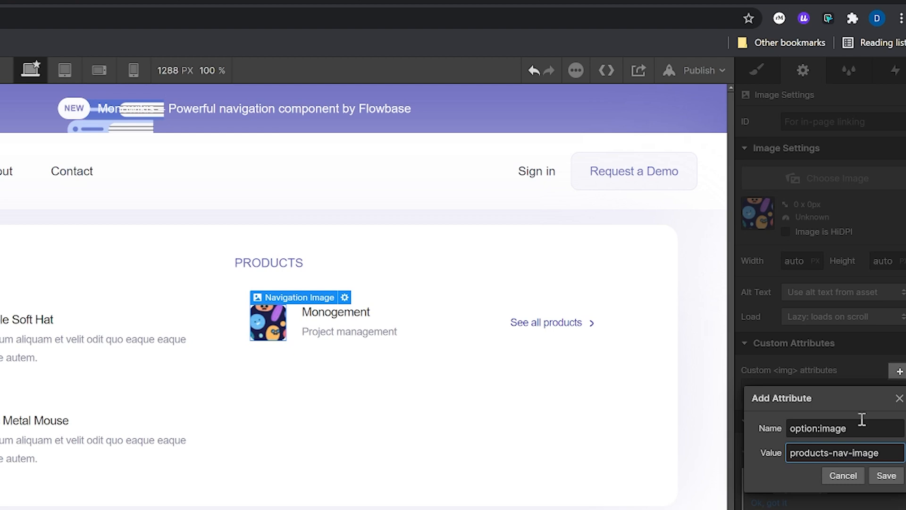
click(884, 477)
Add an option:text attribute with the value products-nav-title to the Monogement link title
click(360, 312)
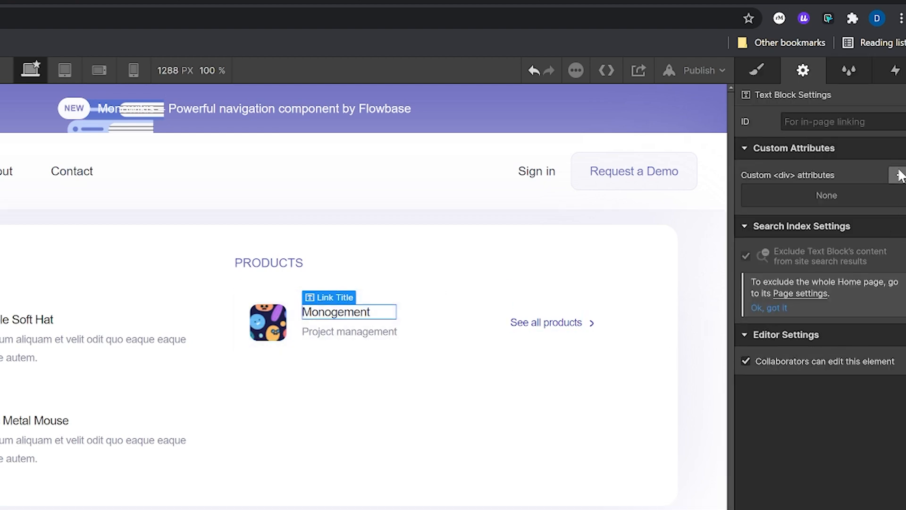
click(899, 175)
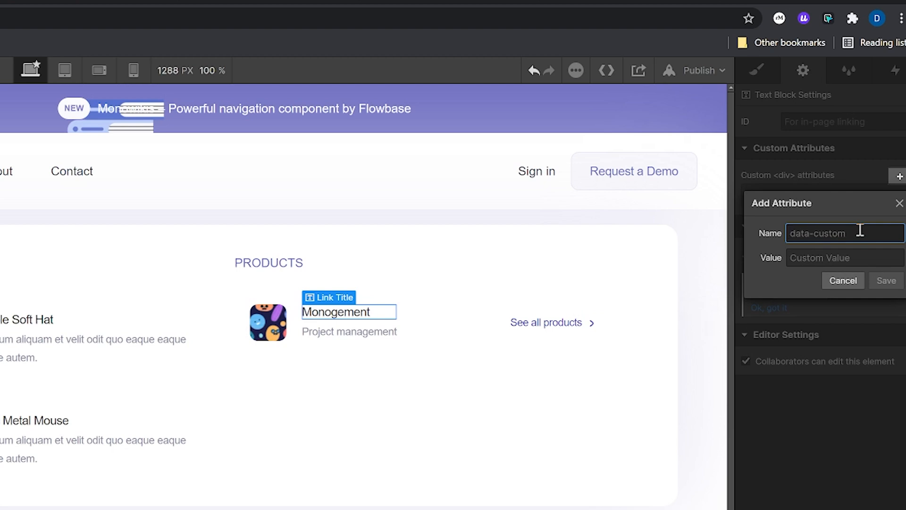
text(option:text)
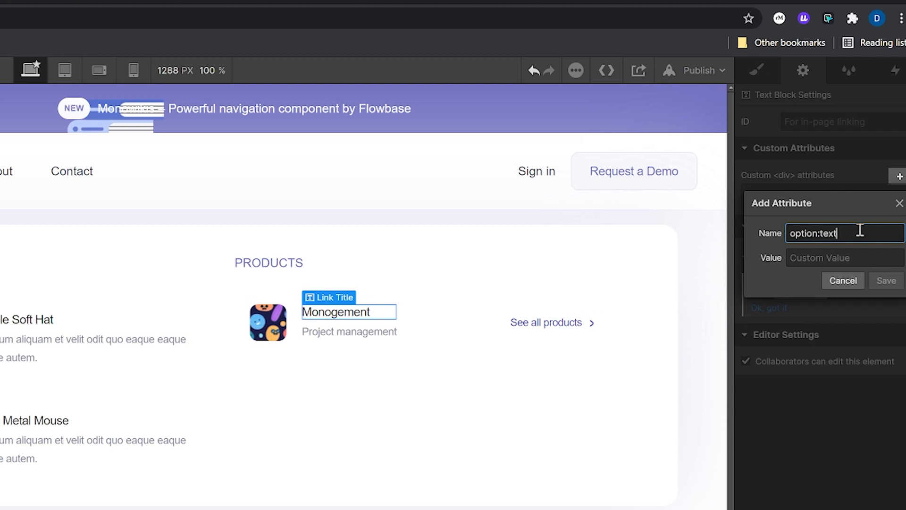
key(Tab)
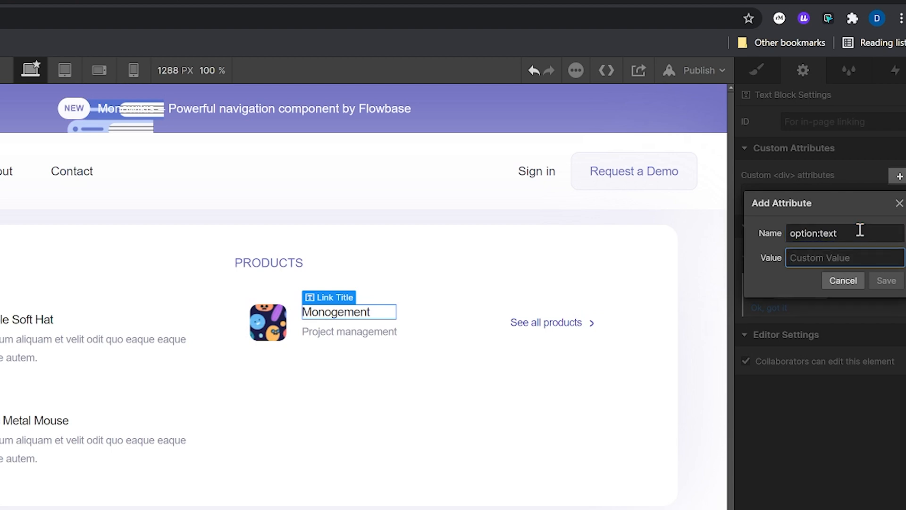
text(products-nav-title)
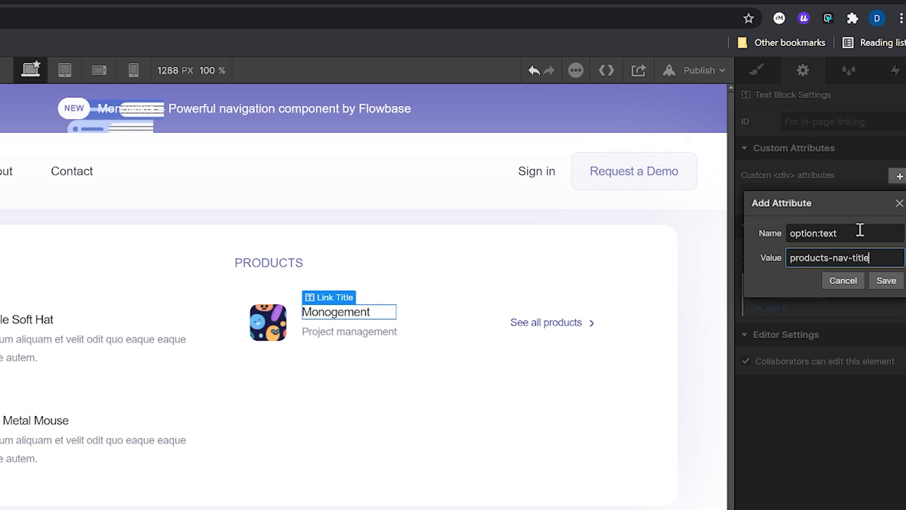
click(887, 280)
Add an option:text attribute to the Project management description under the Monogement title
click(349, 332)
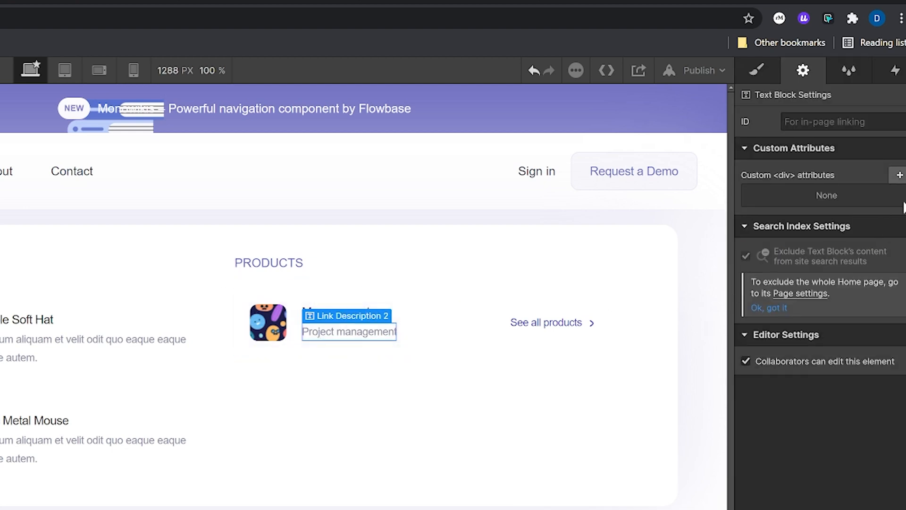
click(899, 176)
text(option:text)
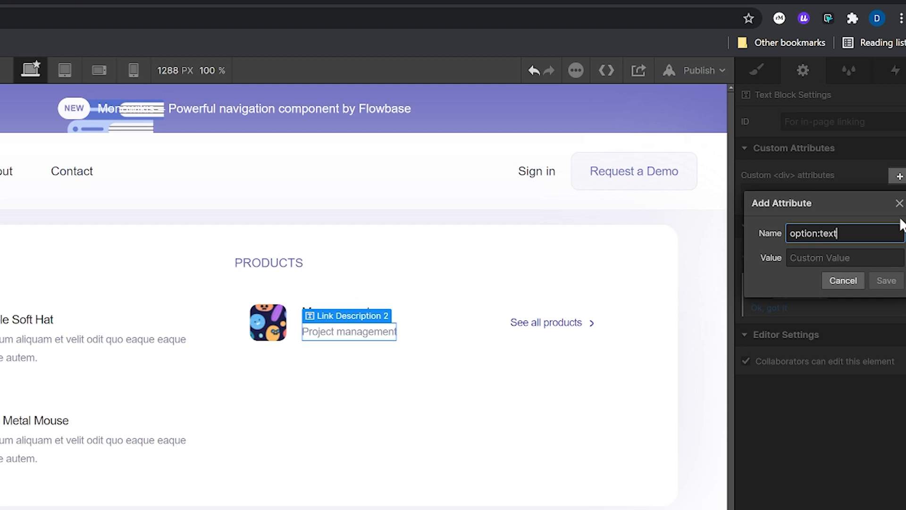
key(Tab)
text(pr)
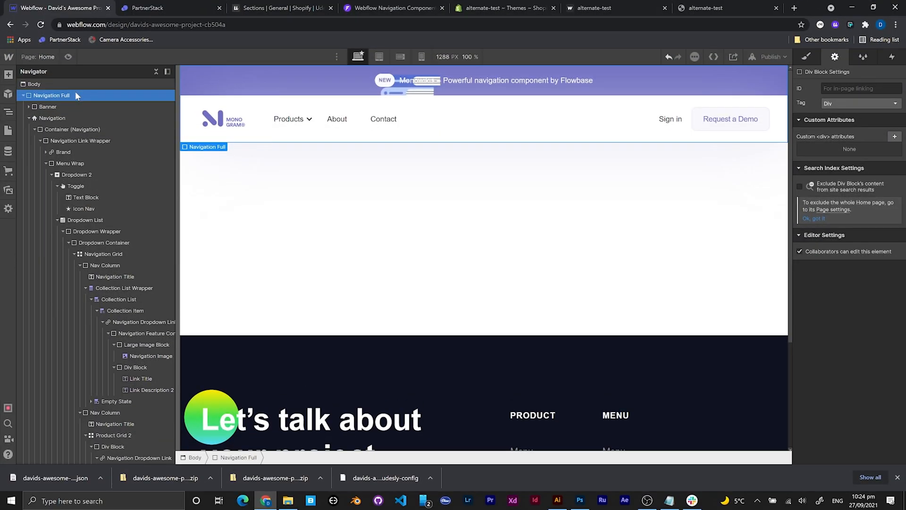
Turn the whole Navigation Full element into a symbol named top-navigation
right_click(75, 91)
click(53, 95)
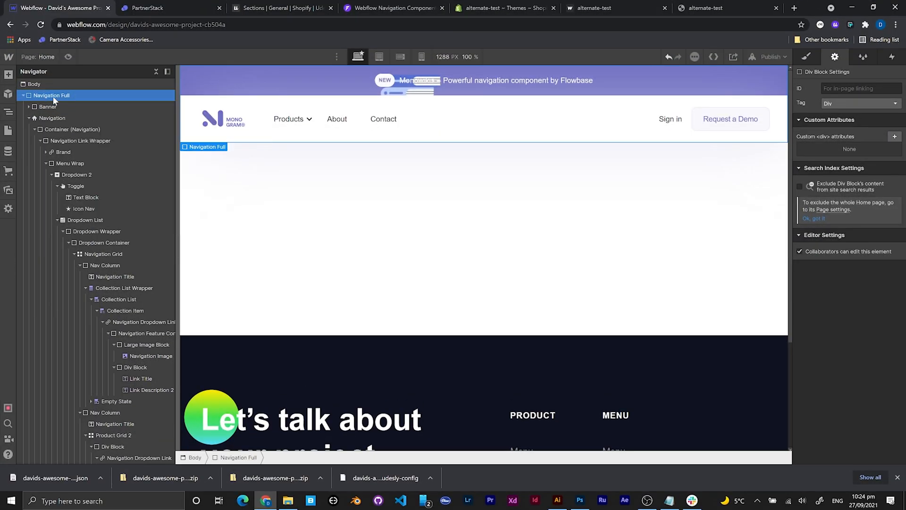
right_click(211, 150)
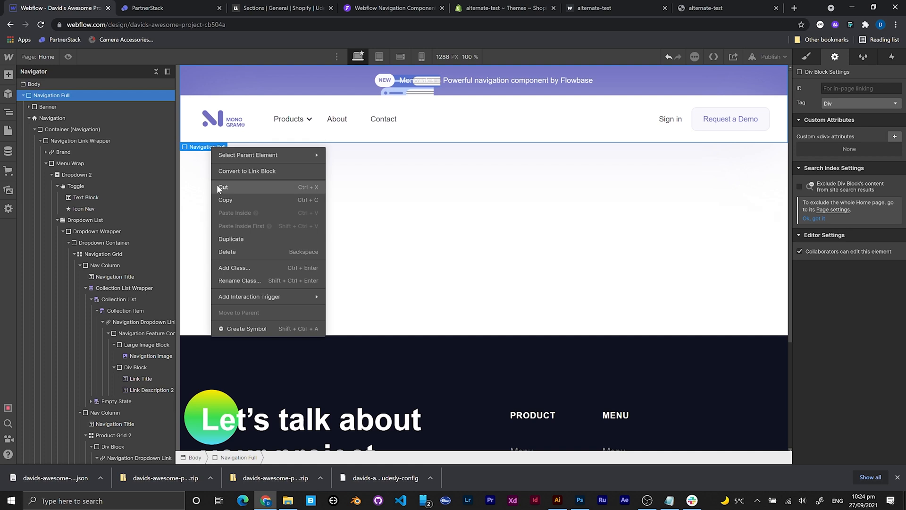
click(183, 115)
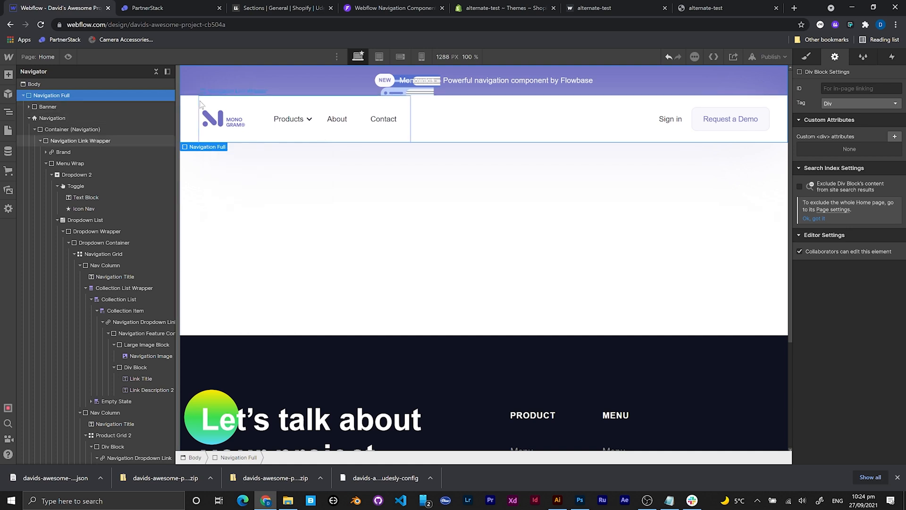
right_click(118, 140)
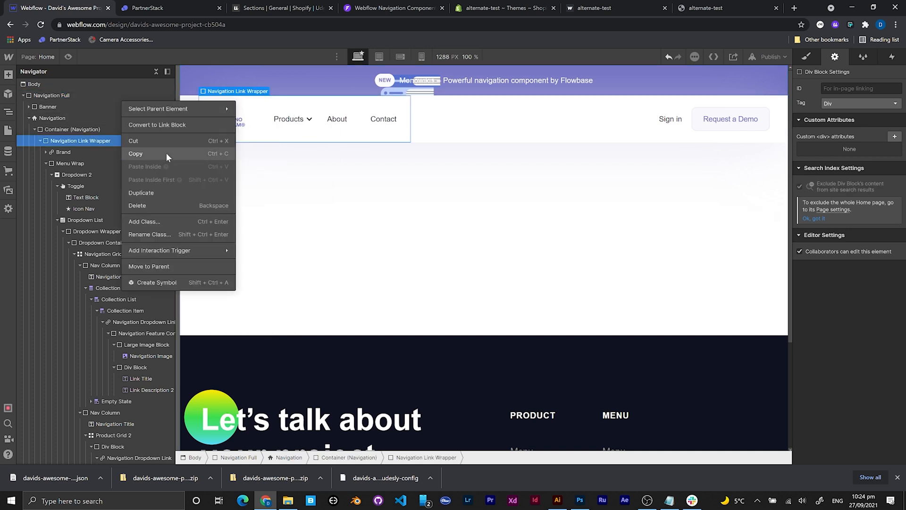
click(63, 94)
click(57, 94)
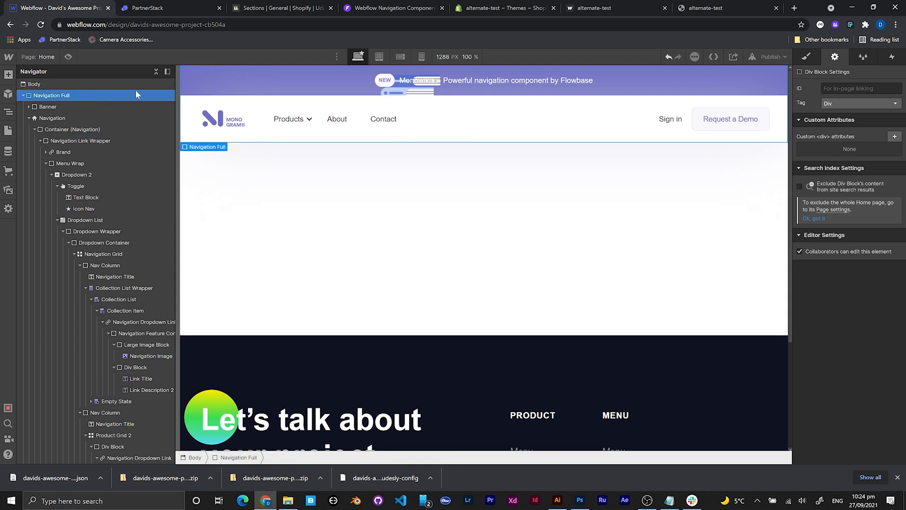
right_click(213, 149)
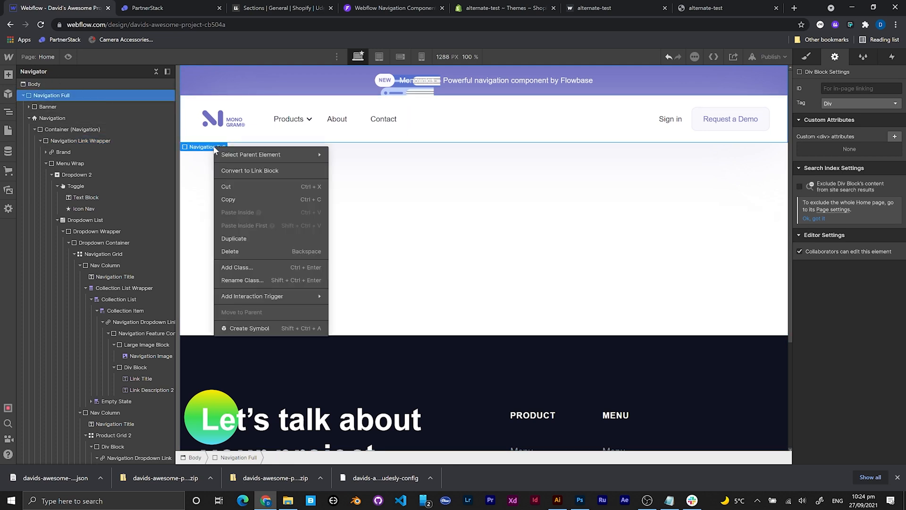
click(303, 328)
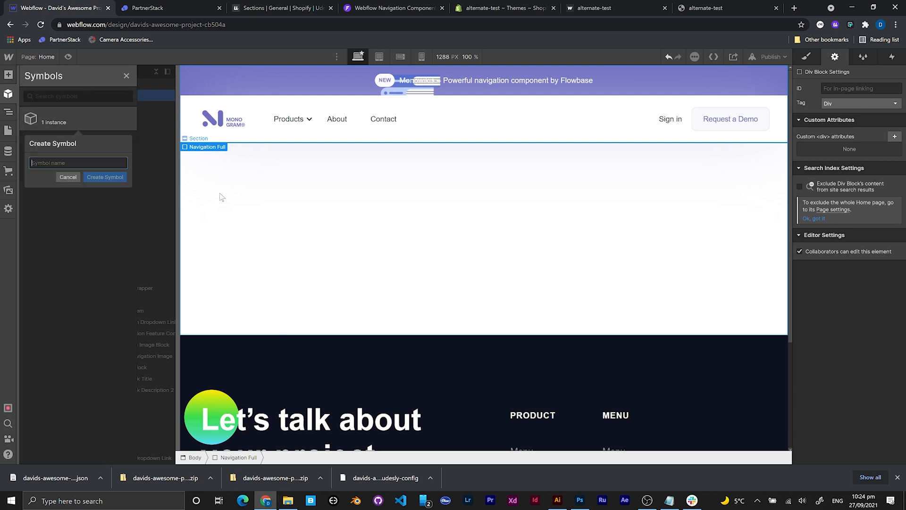
text(top-navigation)
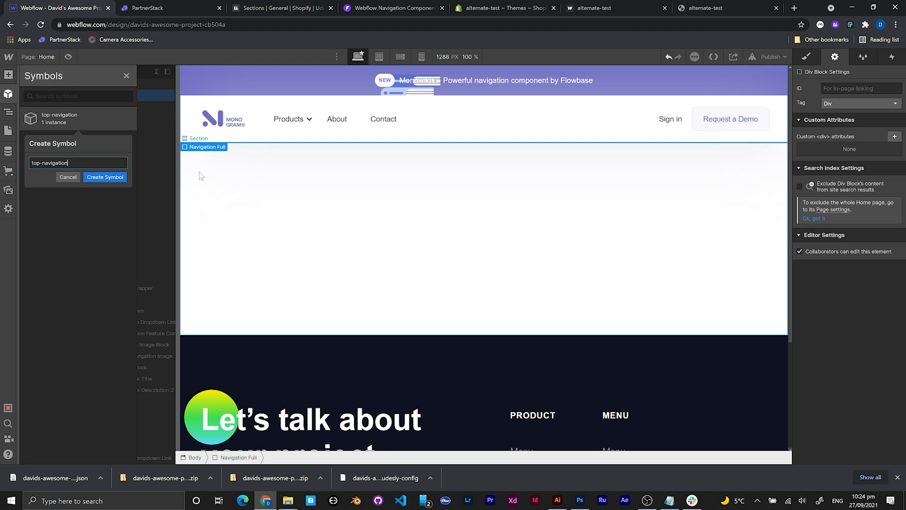
click(105, 177)
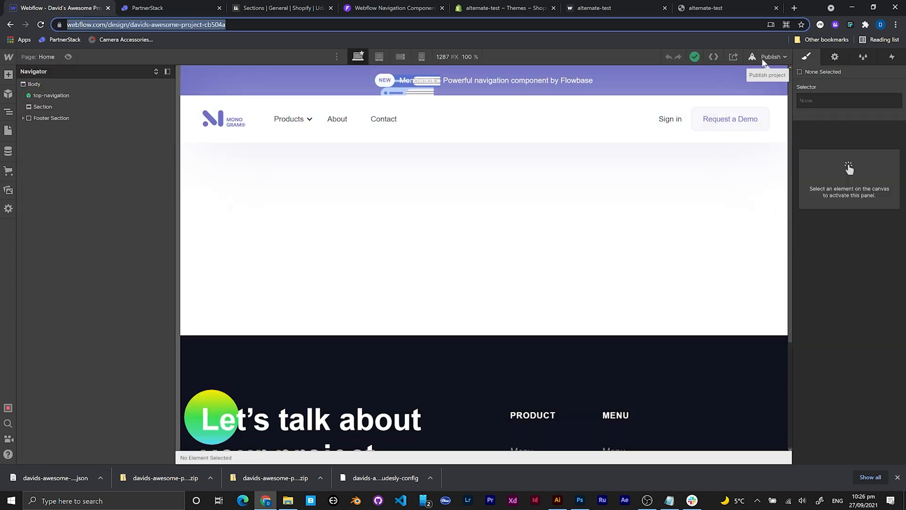
Publish the site to the webflow.io domain and configure its Webflow to Shopify attributes with the Udesly extension
click(763, 60)
click(751, 193)
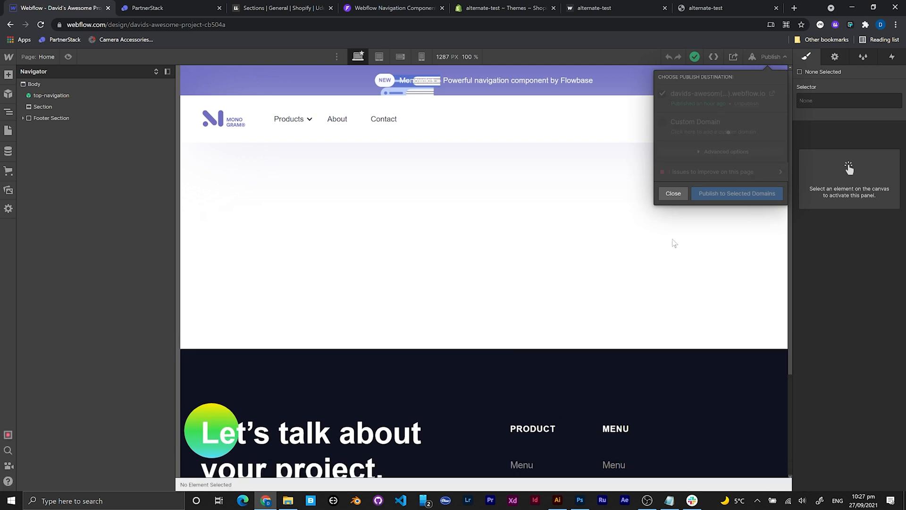
click(835, 26)
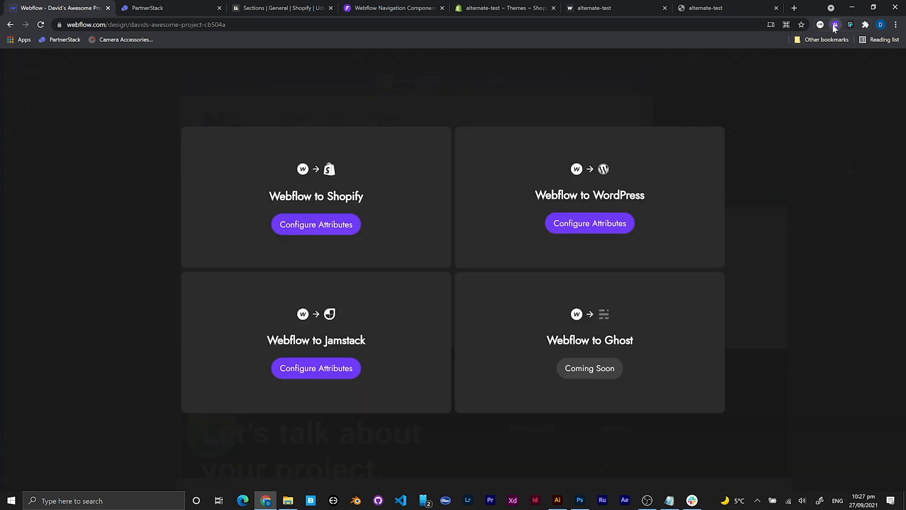
click(340, 226)
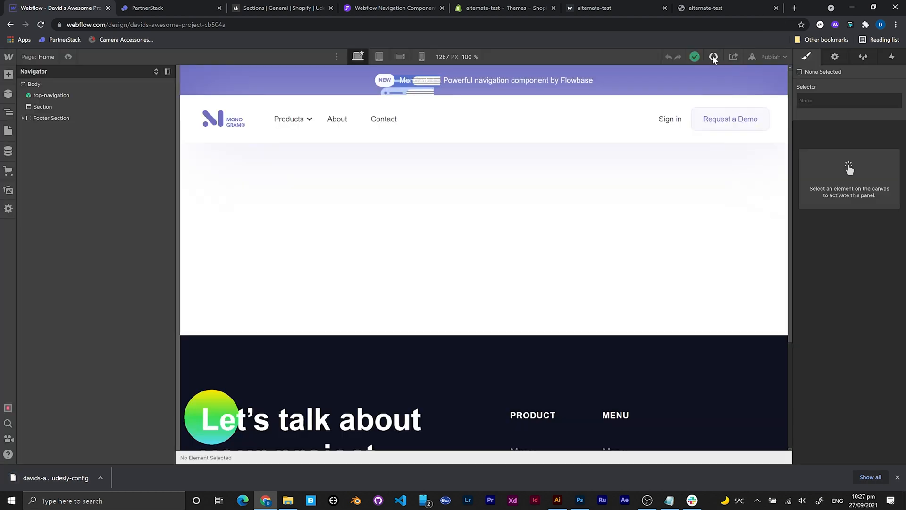
Export the site's code as a ZIP and upload it to the Udesly Webflow to Shopify converter
click(714, 57)
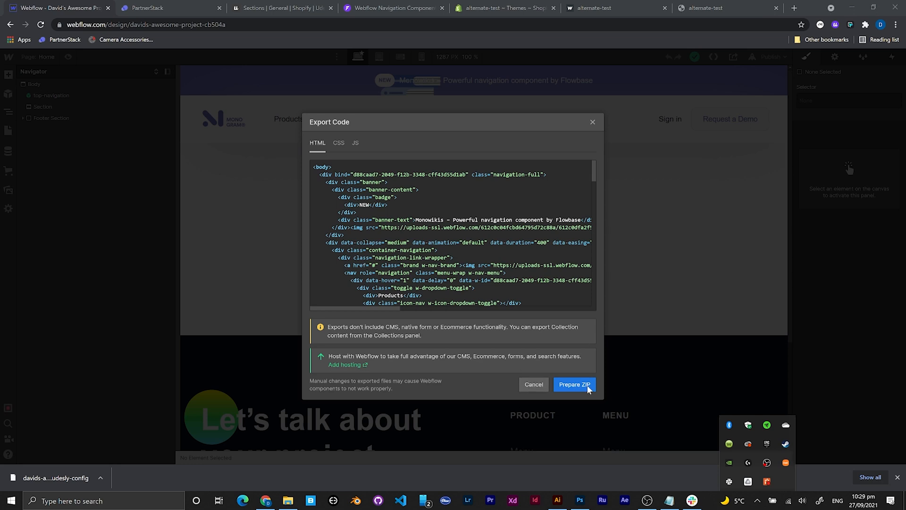
click(574, 384)
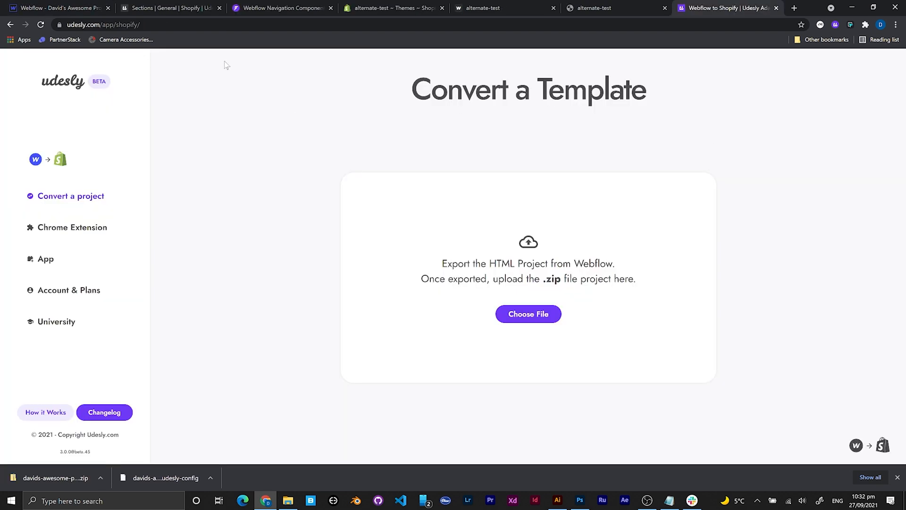
drag(47, 478, 477, 302)
Convert the project with the exported .udesly-config file as its Theme Configuration and download the converted theme
click(543, 351)
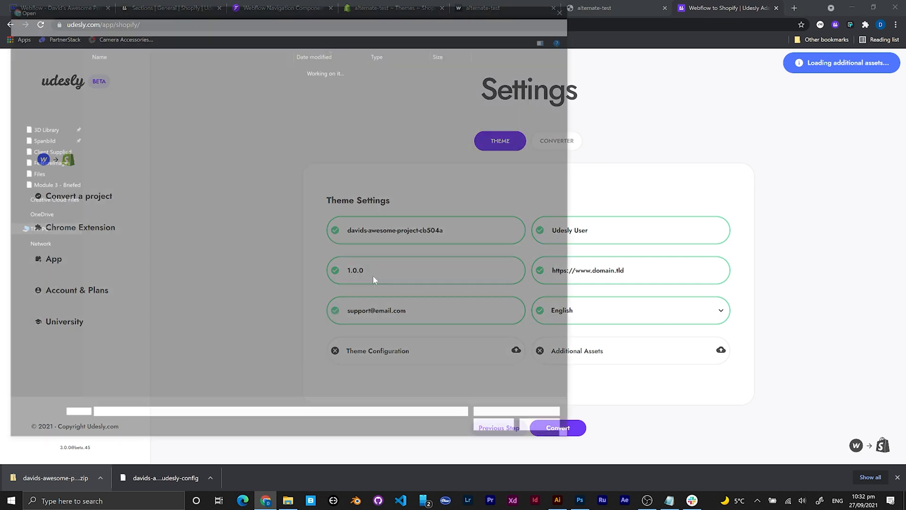
click(121, 78)
double_click(120, 78)
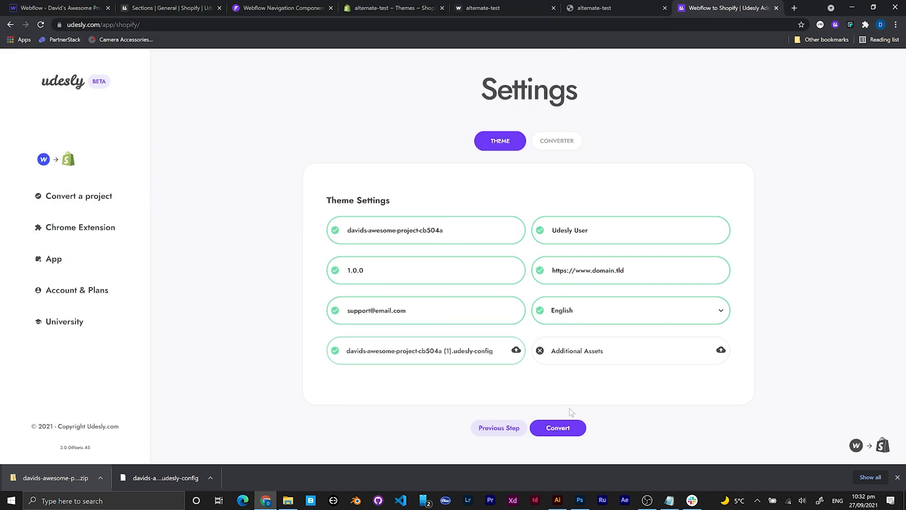
click(553, 429)
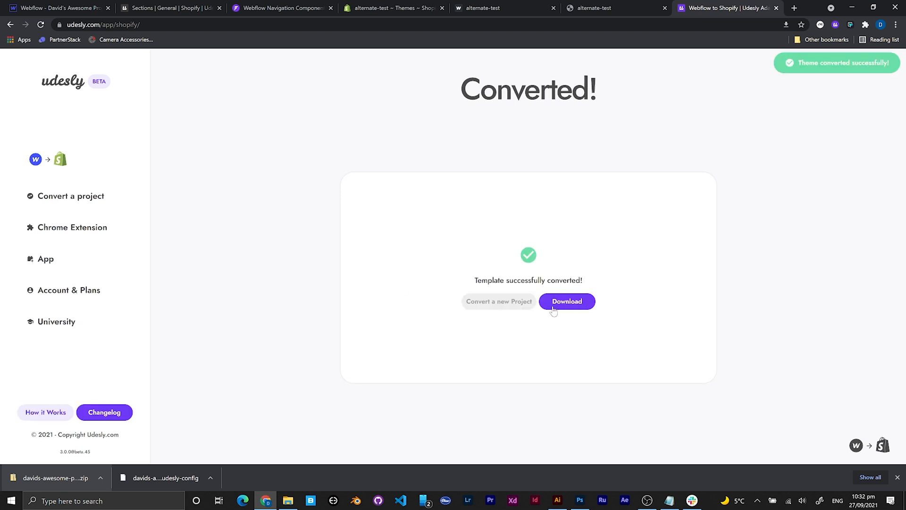
click(554, 310)
Close the browser page with the Webflow Navigation Components
click(612, 7)
click(510, 3)
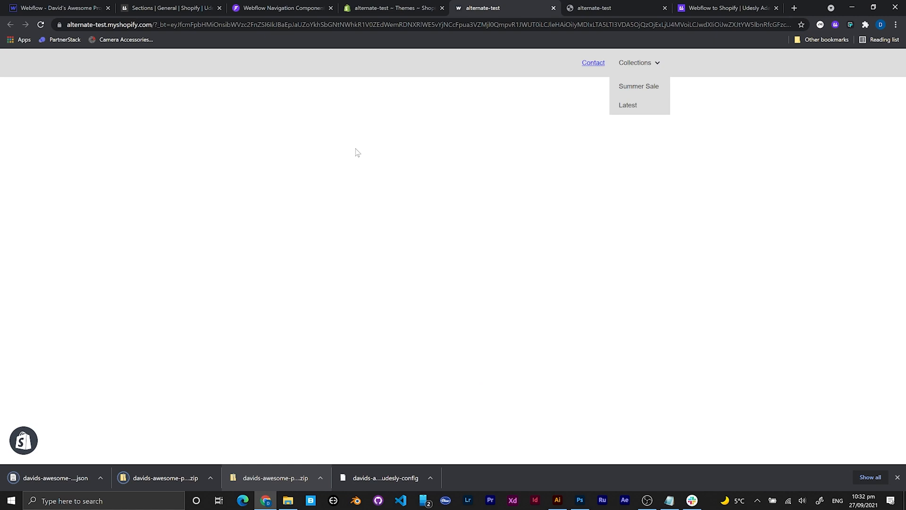
click(330, 8)
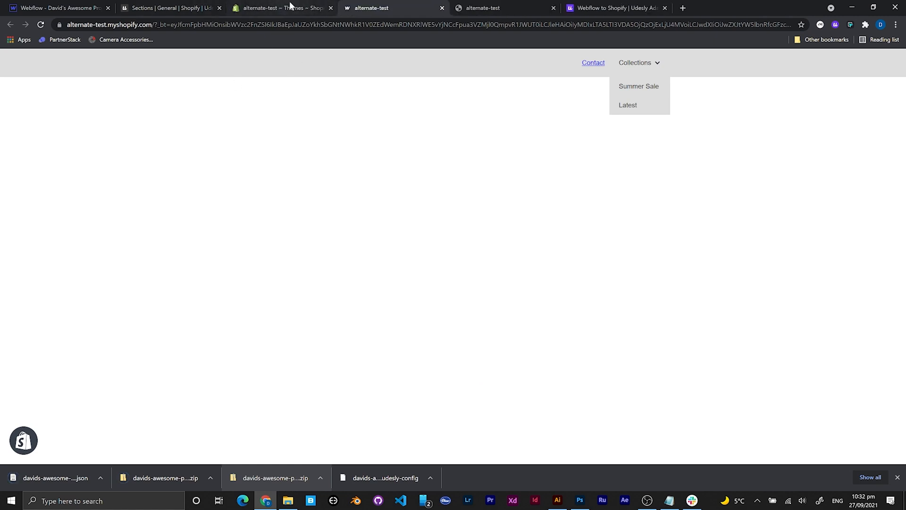
Upload davids-awesome-project-cb504a (1).zip to the Shopify store's theme library
click(290, 5)
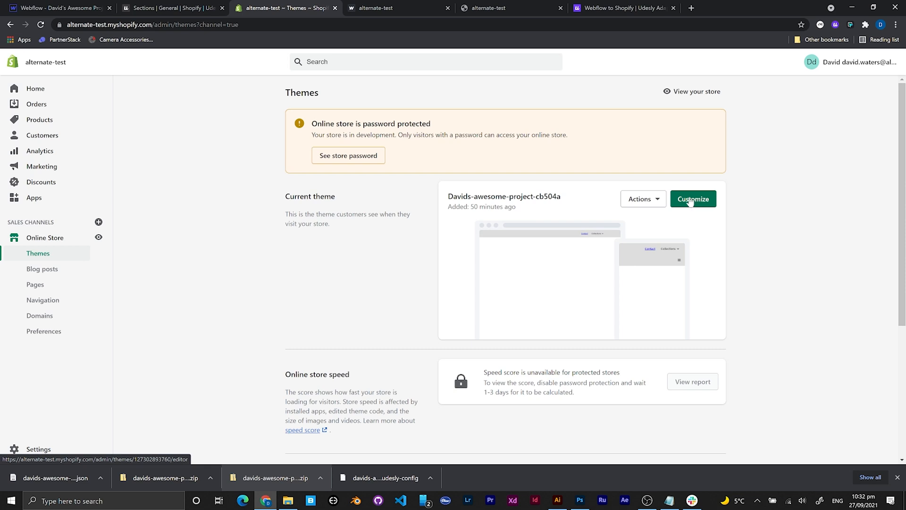
scroll(411, 289, down, 4)
click(316, 327)
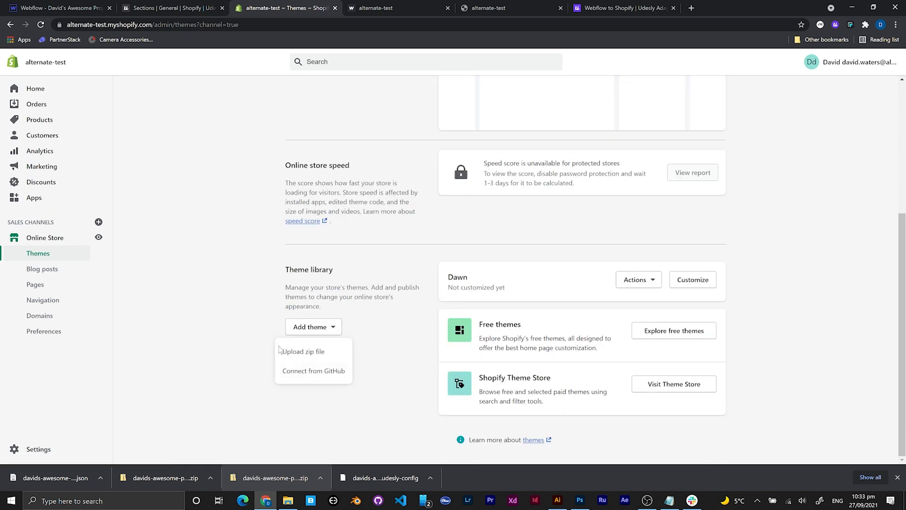
click(307, 351)
drag(180, 481, 339, 312)
click(567, 354)
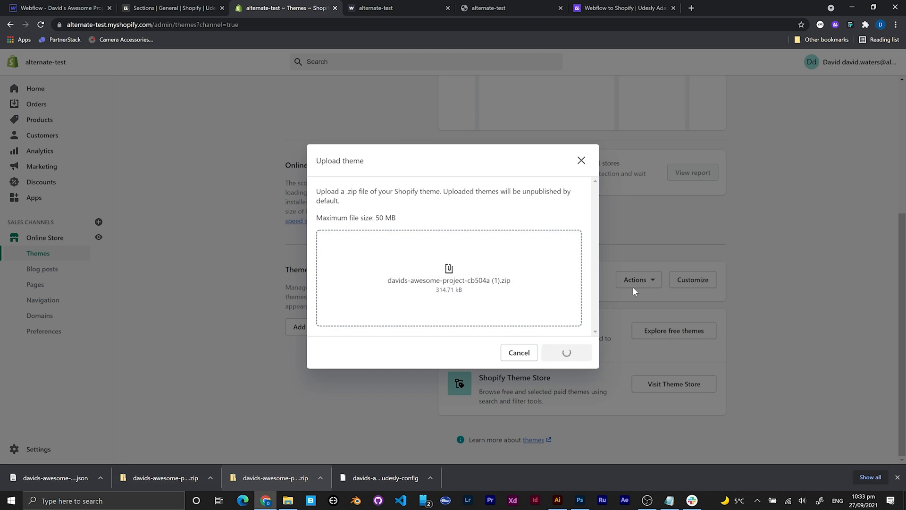
Publish the newly uploaded Davids-awesome-project-cb504a 1 theme as the store's current theme
click(633, 285)
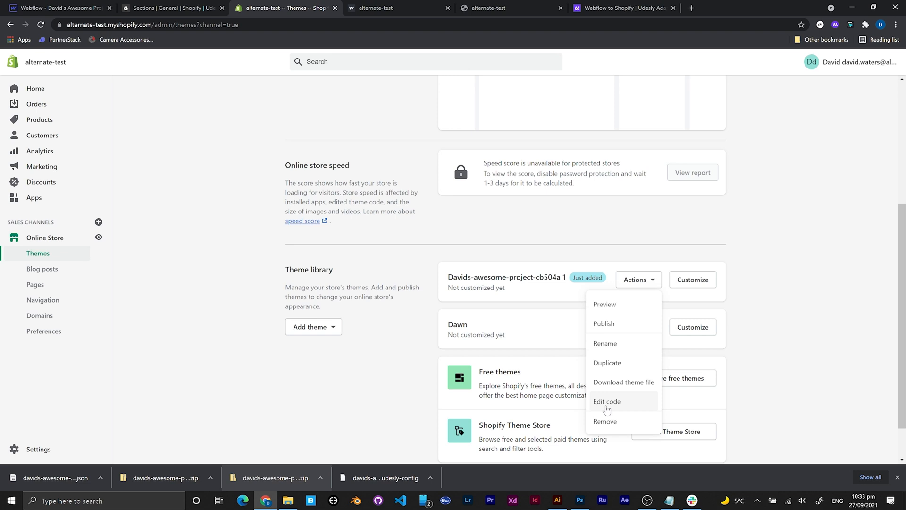
click(609, 323)
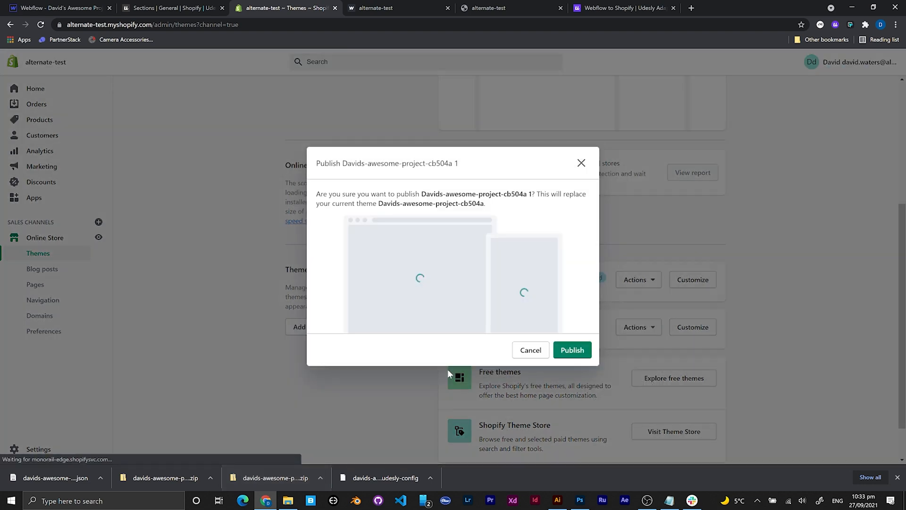
click(558, 351)
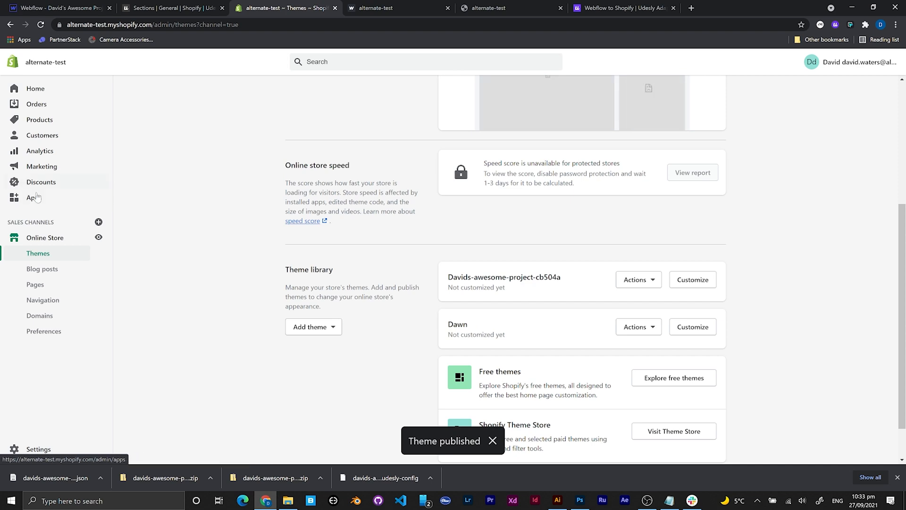
Import the downloaded Webflow data JSON file into the store with the Webflow Importer app
click(29, 198)
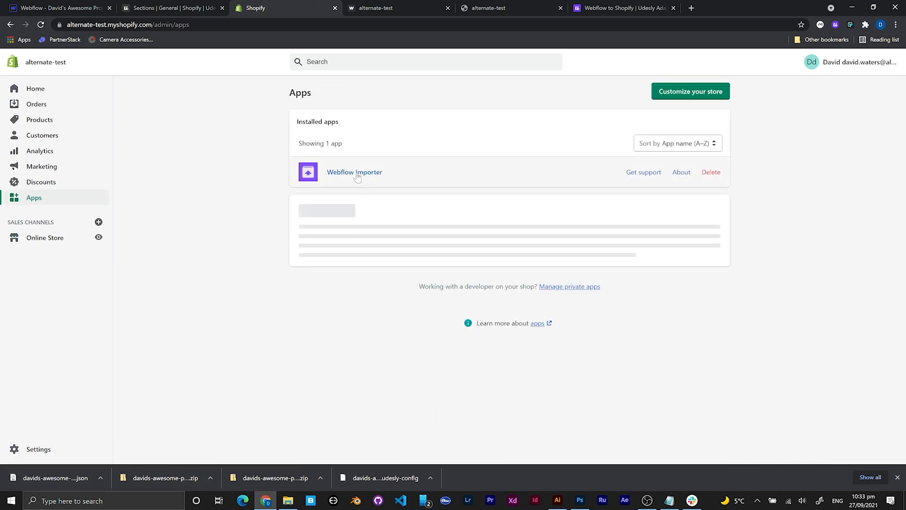
click(355, 174)
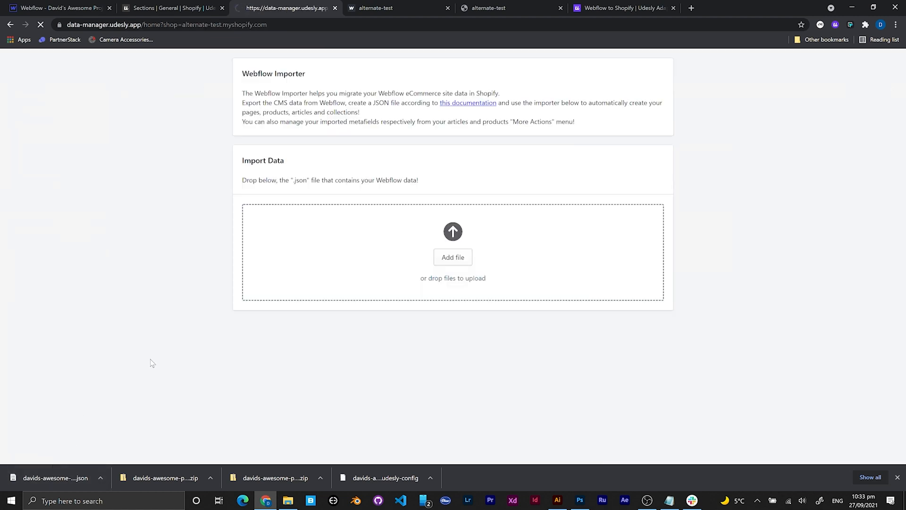
drag(76, 479, 331, 351)
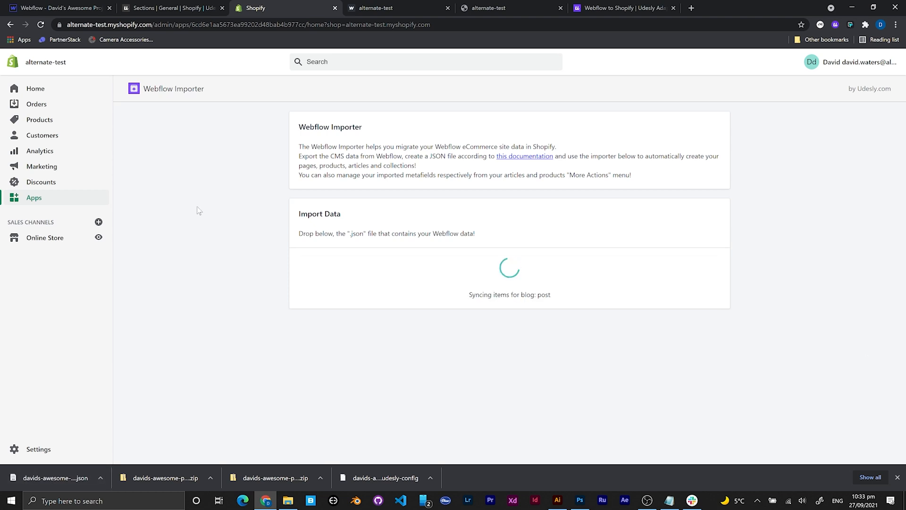
Open the current theme for customization and examine the home page footer for menu handles that need populating
click(111, 237)
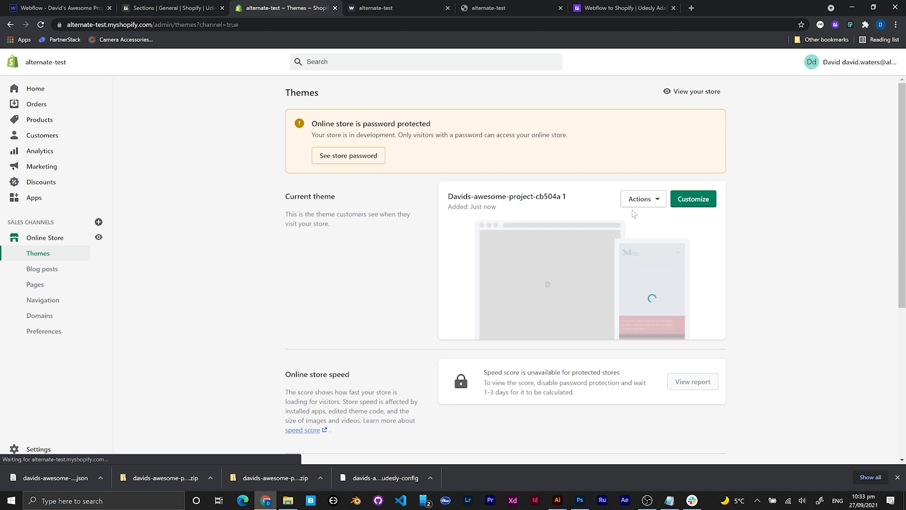
click(686, 199)
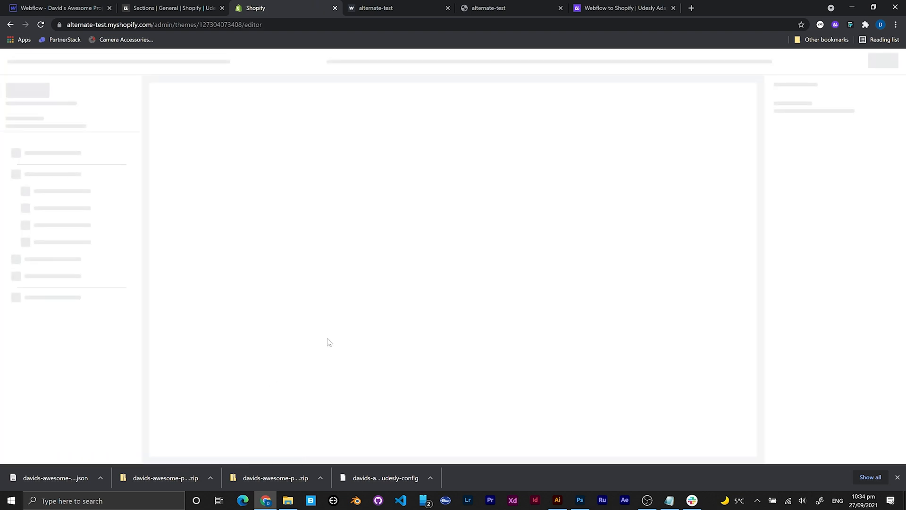
scroll(508, 243, down, 4)
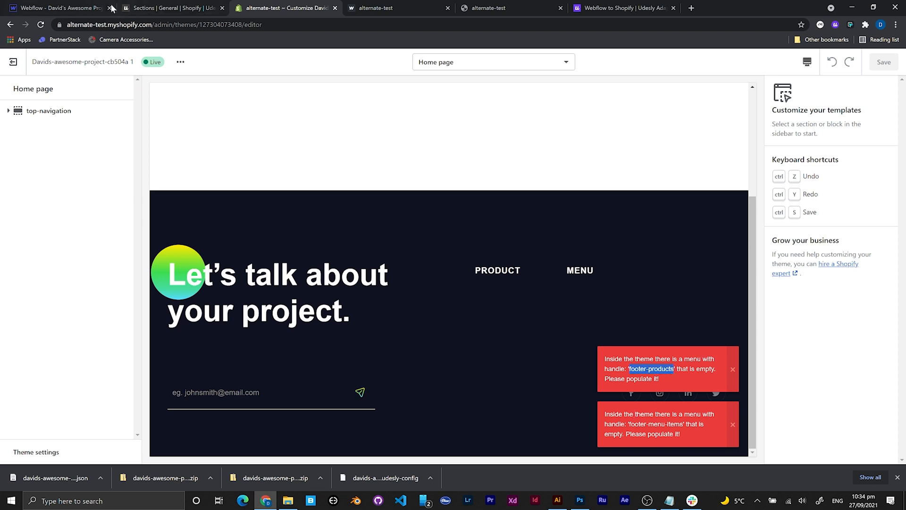
Leave the theme customizer and start a new navigation menu titled footer-products
click(13, 62)
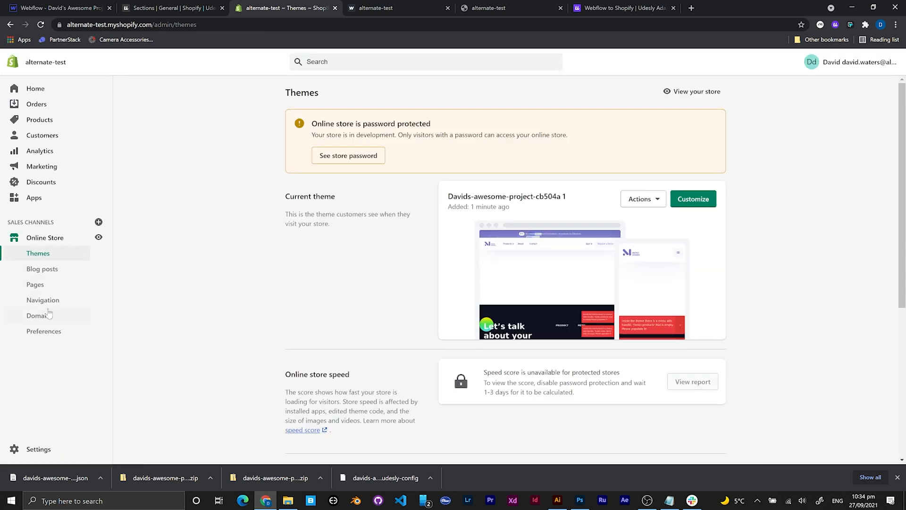
click(40, 302)
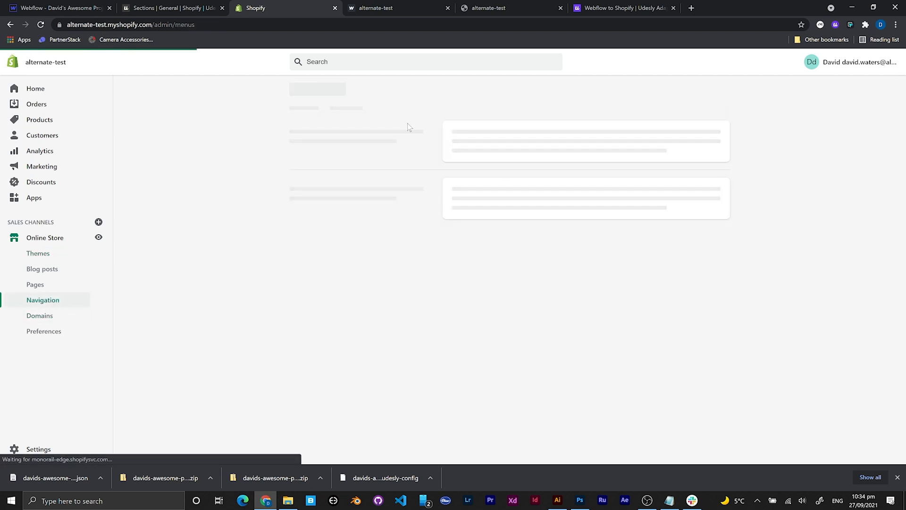
scroll(624, 209, down, 2)
scroll(508, 154, up, 2)
click(699, 197)
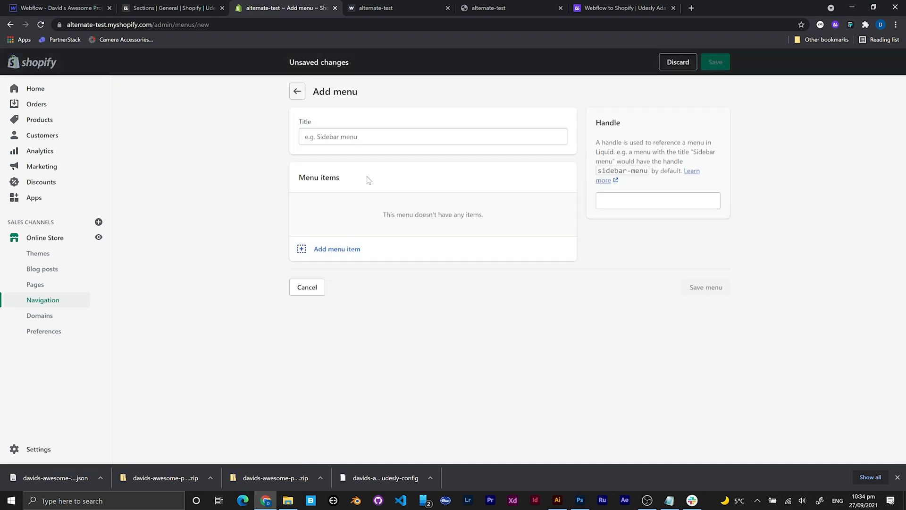
click(309, 138)
text(footer-products)
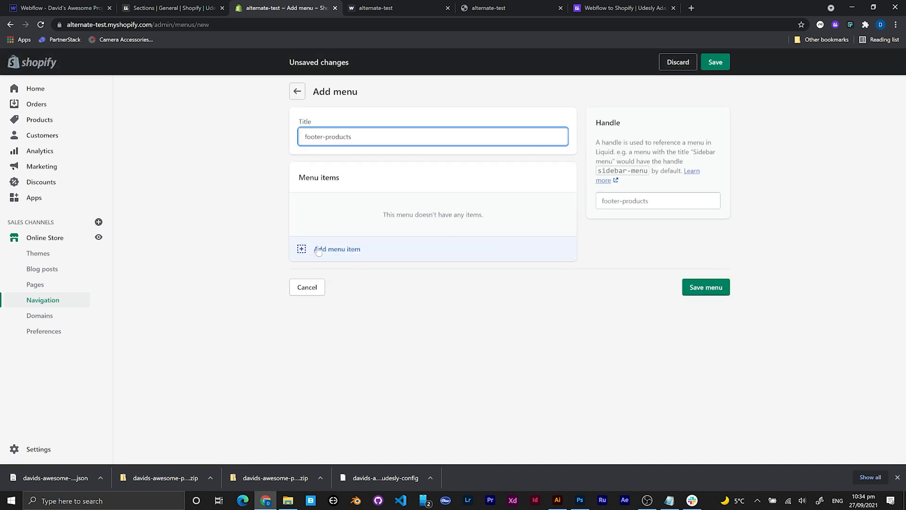
Add a menu item named sdfgdsfg to the footer-products menu, linked to the Home page collection
click(331, 249)
click(760, 128)
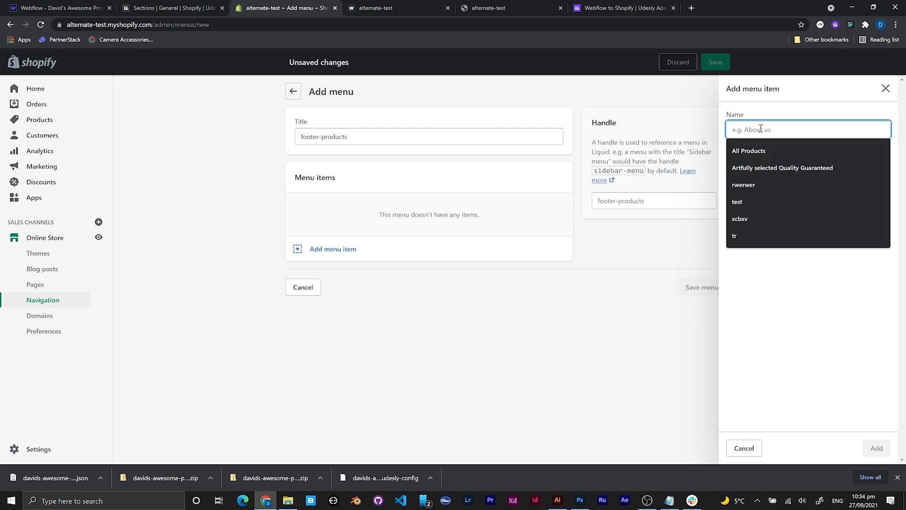
click(763, 186)
double_click(777, 126)
text(sdfgdsfg)
click(774, 165)
click(758, 225)
click(769, 223)
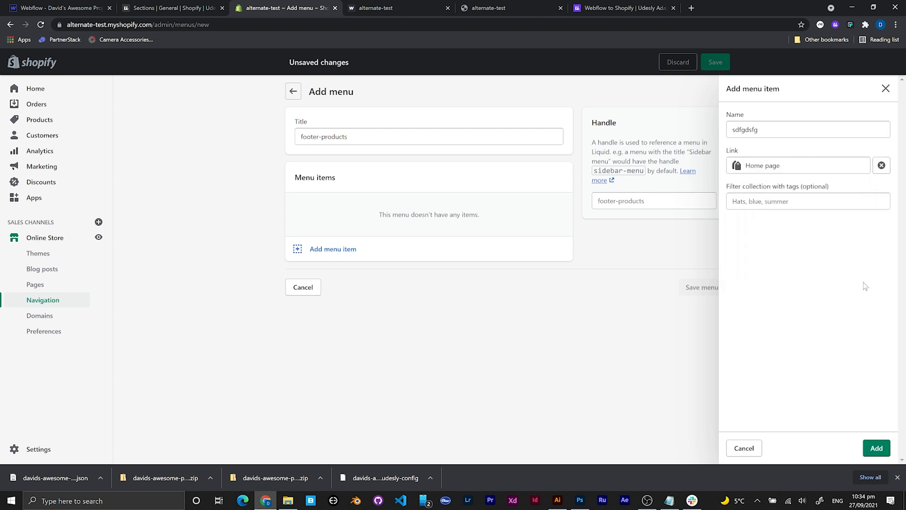
click(876, 448)
Add a menu item named adsfgadfgsd linked to the Latest Products collection and save the footer-products menu
click(324, 232)
click(783, 129)
text(adsfgadfg)
click(785, 166)
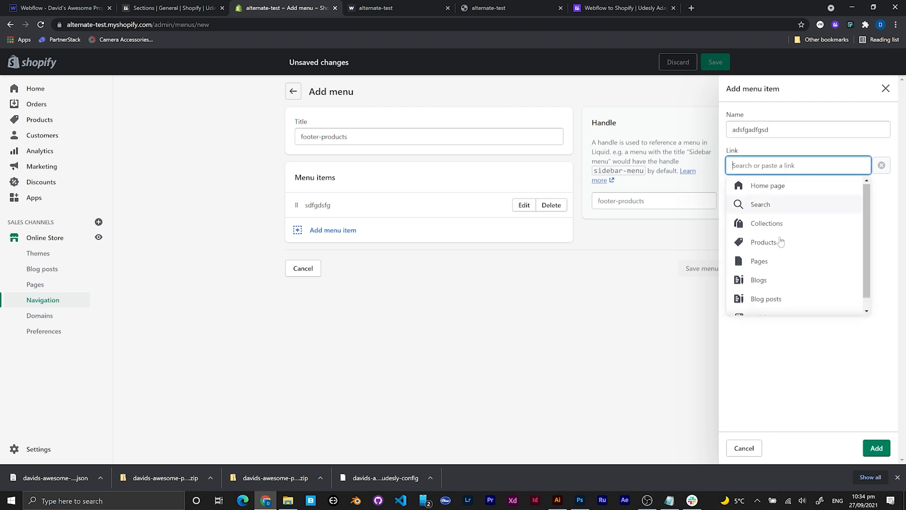
click(771, 247)
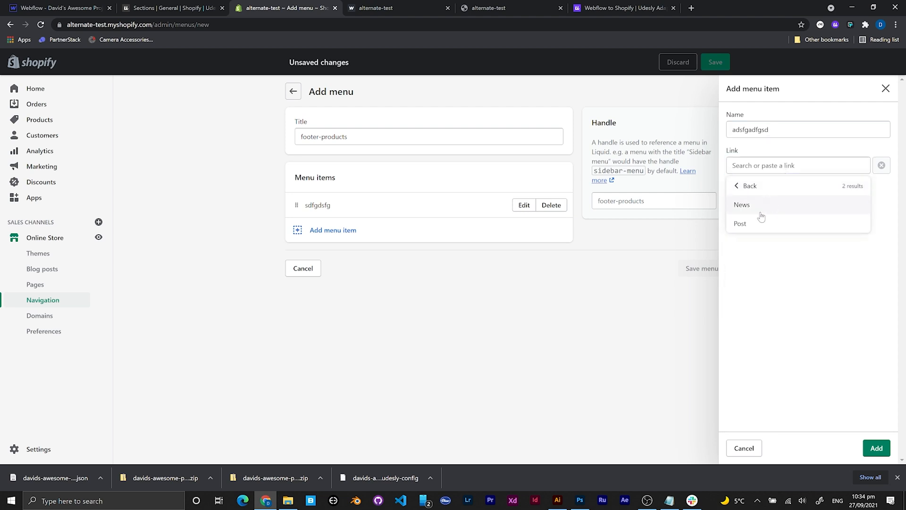
click(761, 184)
click(774, 226)
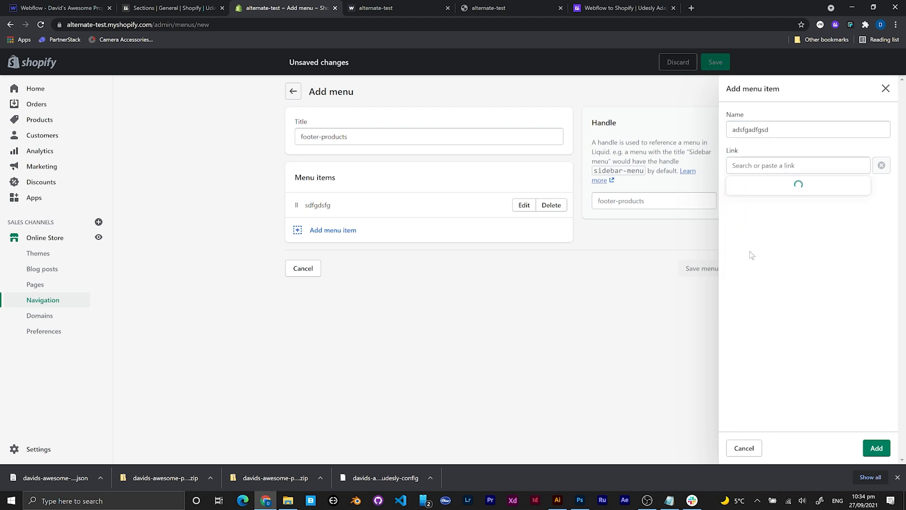
click(760, 260)
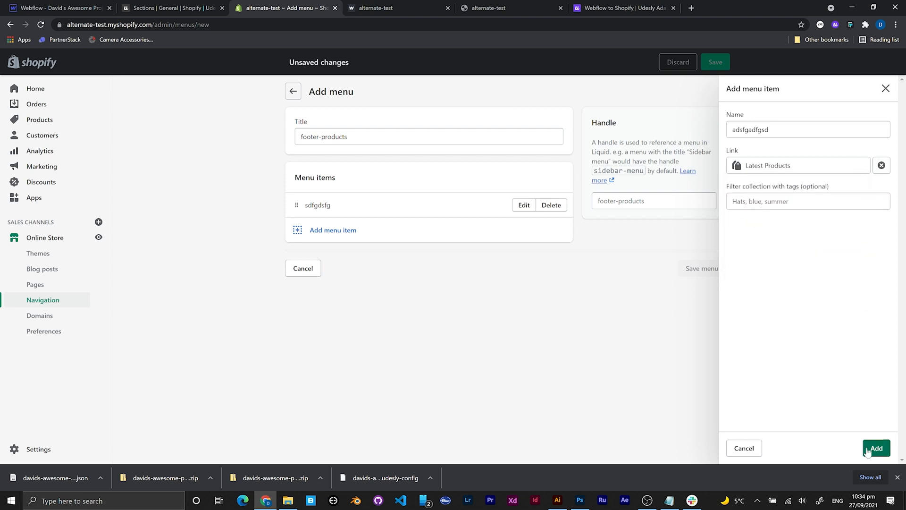
click(877, 448)
click(710, 293)
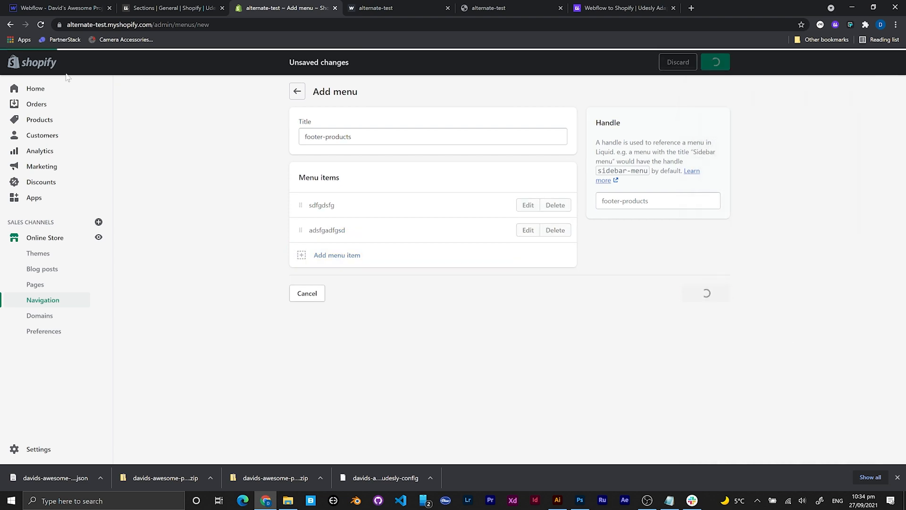
Reload the storefront preview and check its footer for any remaining menu handles to populate
click(405, 8)
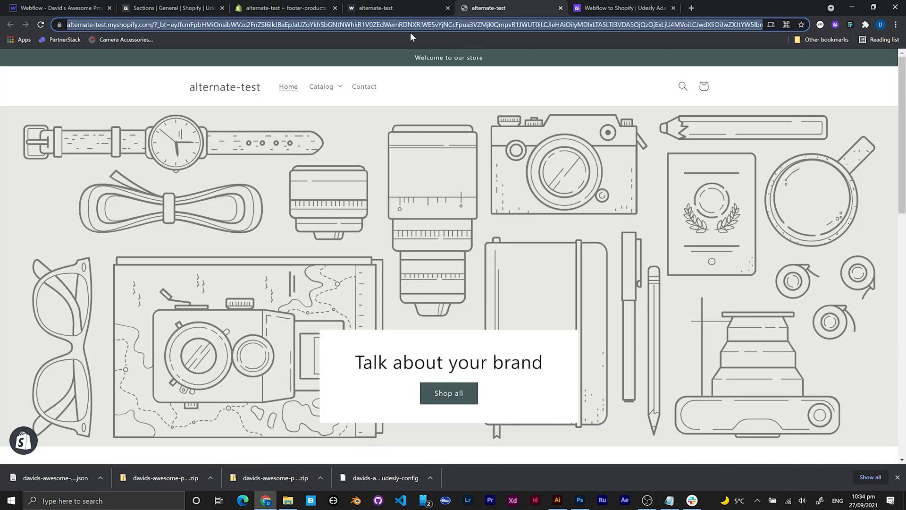
click(466, 27)
key(Return)
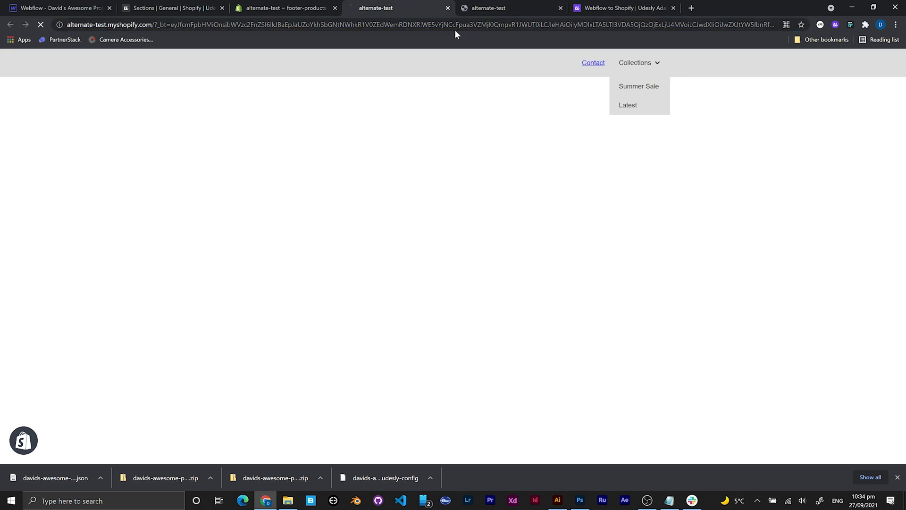
scroll(484, 334, down, 3)
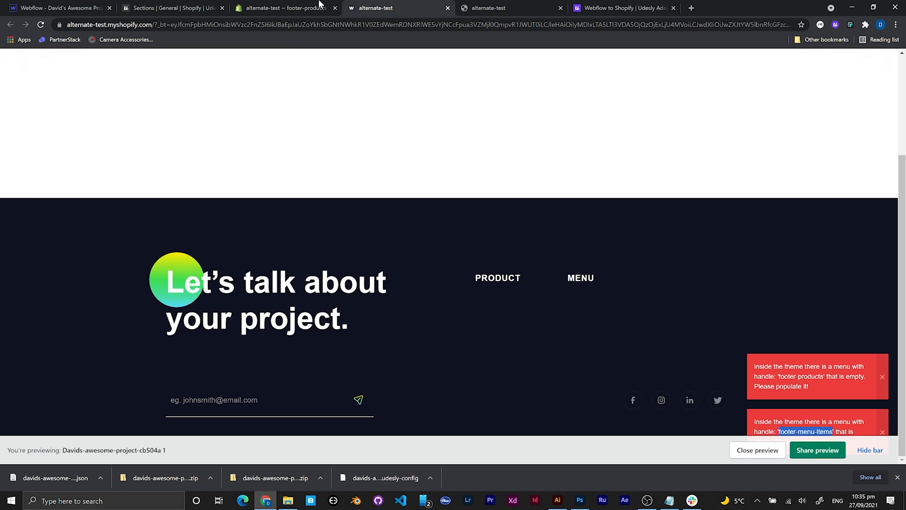
Return to the store's navigation settings and start a new menu titled footer-menu-items
click(307, 8)
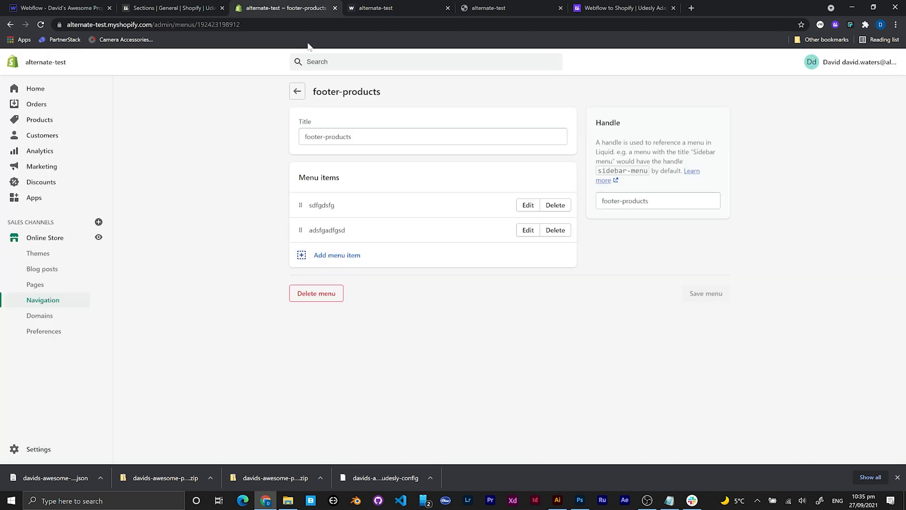
click(293, 93)
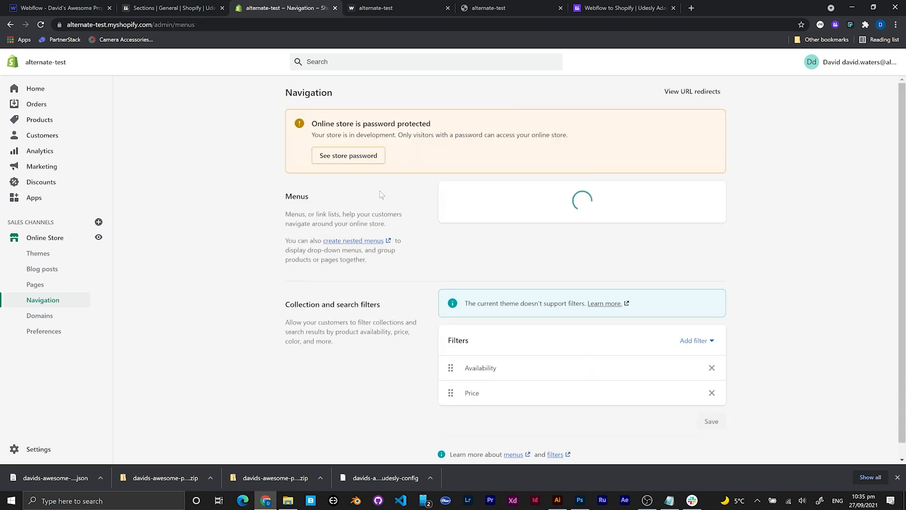
click(705, 193)
click(360, 137)
text(footer-menu-items)
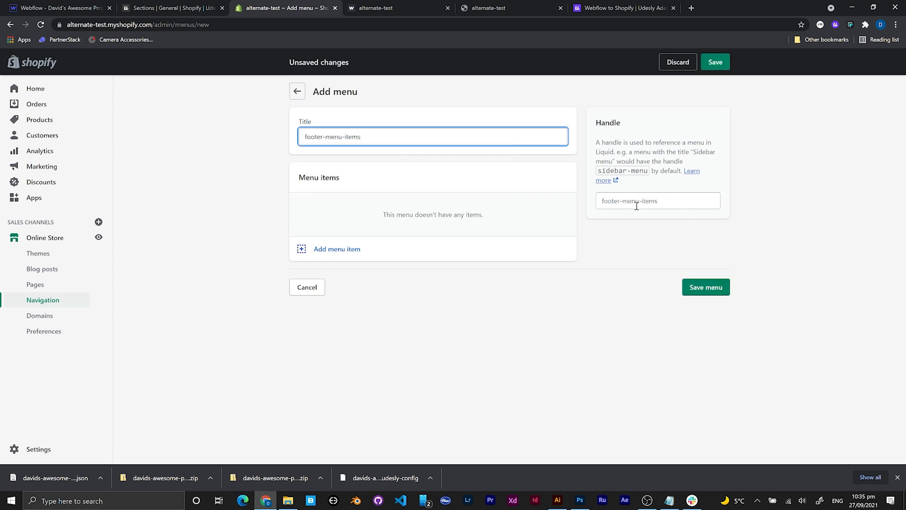
Add a menu item named dfgsdfg to the footer-menu-items menu, linked to the product Copy of Handmade Concrete Towels
click(336, 250)
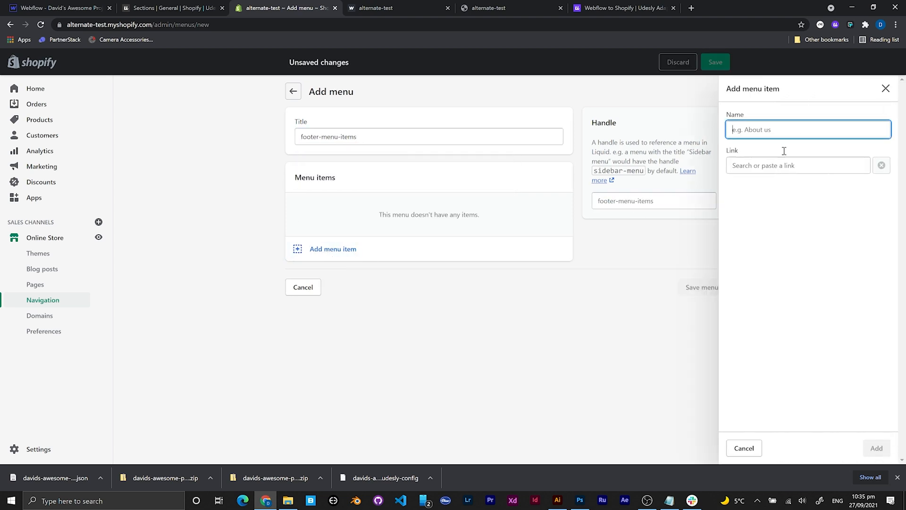
click(767, 129)
text(dfgsdfg)
click(765, 165)
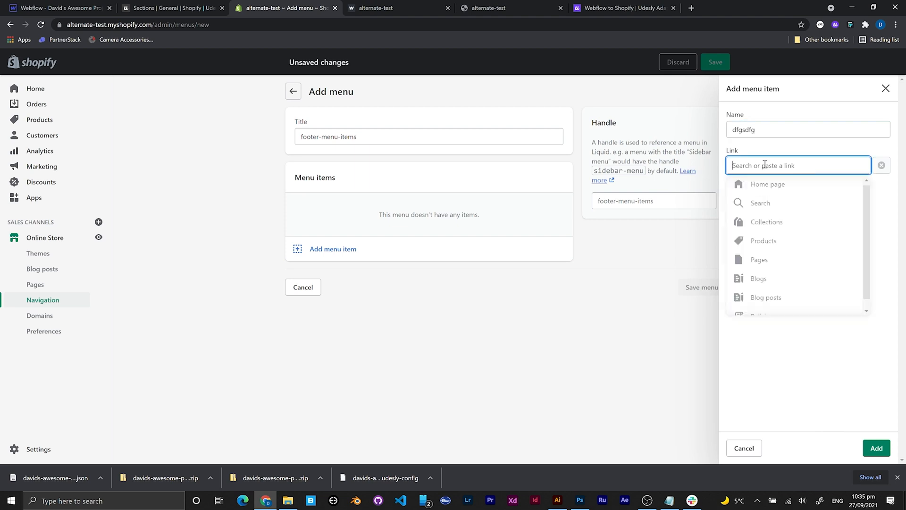
click(761, 242)
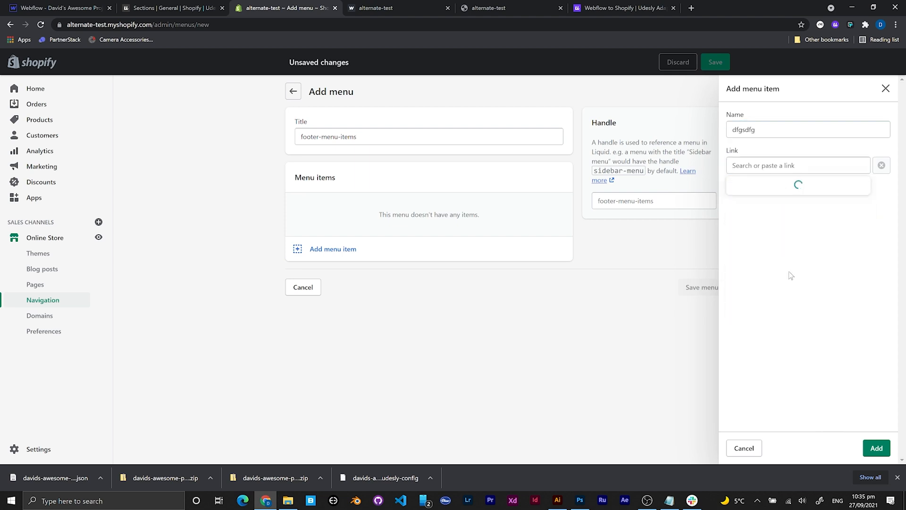
click(774, 223)
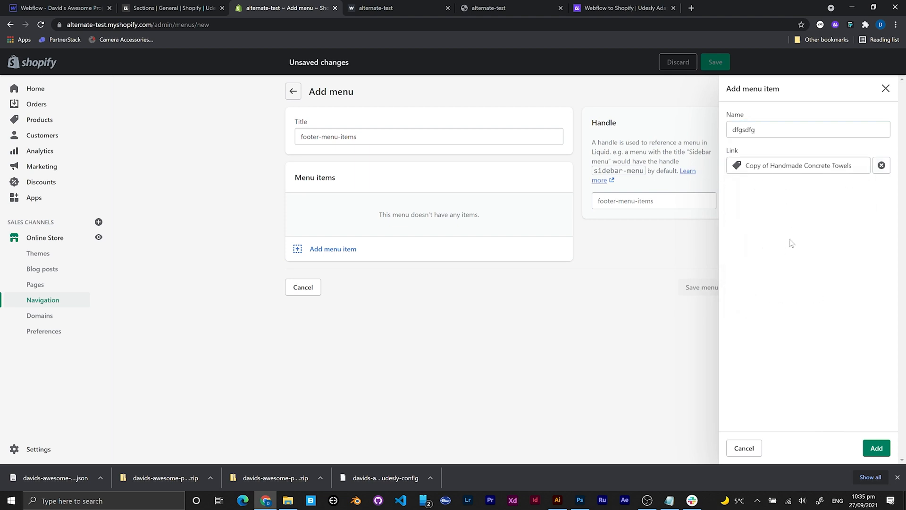
click(881, 450)
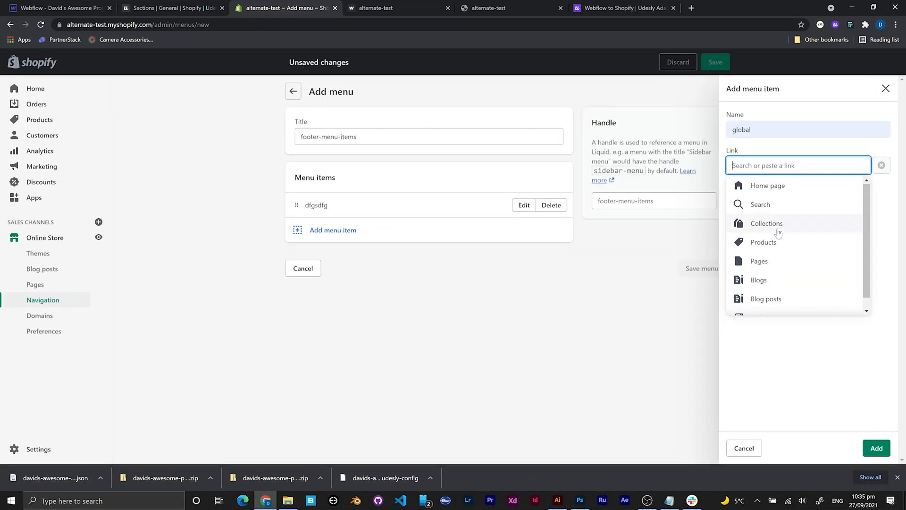
Choose a link for the menu item named global, add it to the footer-menu-items menu, and save the menu
scroll(778, 233, down, 1)
click(761, 231)
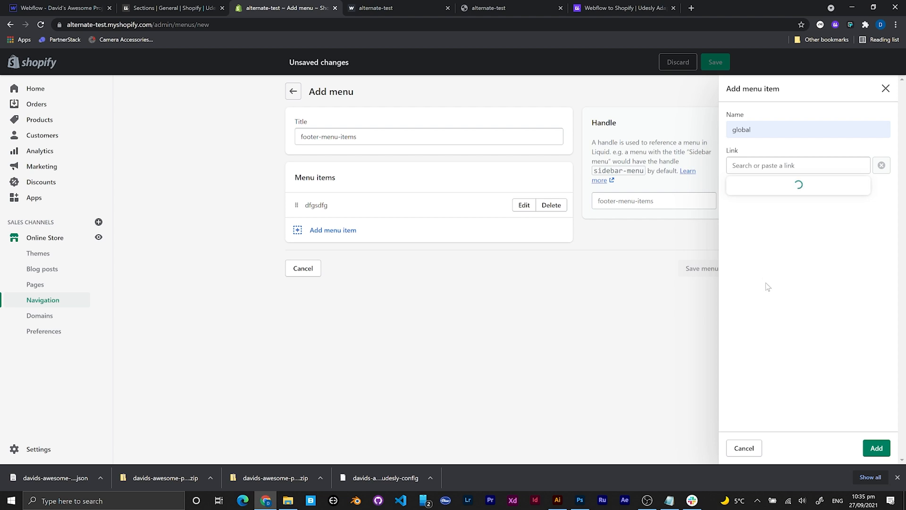
click(765, 280)
click(876, 448)
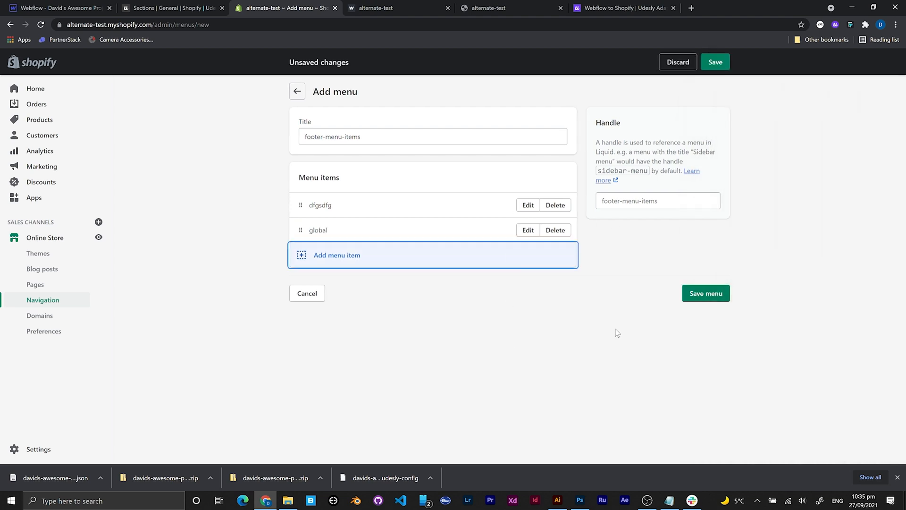
click(701, 296)
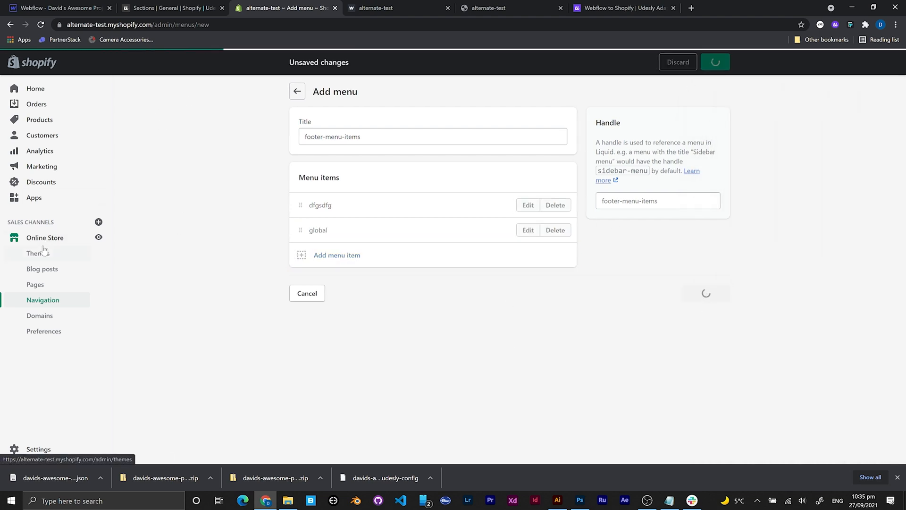
Open the live storefront from the store's themes page and check the product and menu links in its footer
click(64, 254)
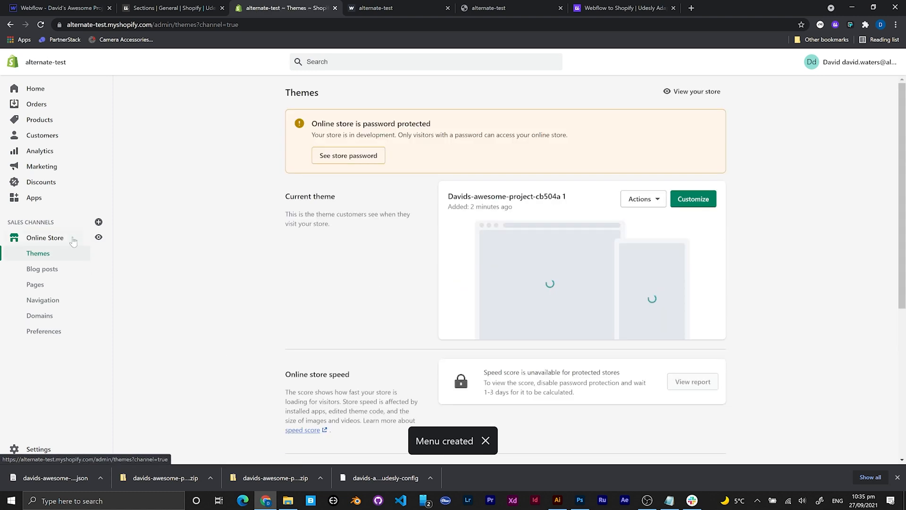
click(99, 237)
scroll(519, 269, down, 3)
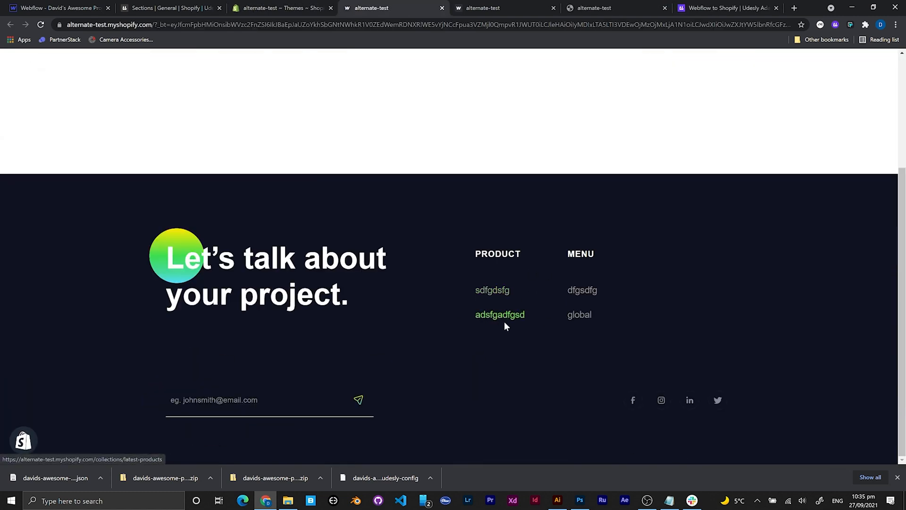
right_click(584, 323)
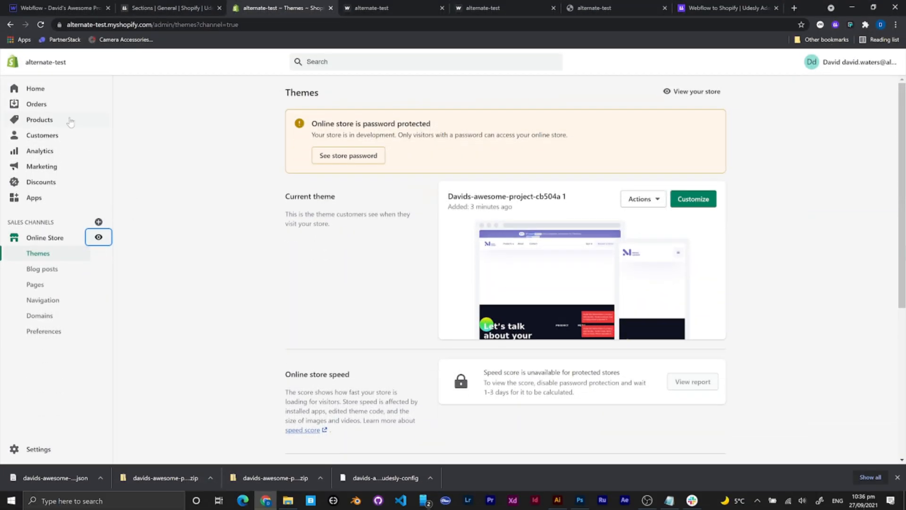
Find the product Tasty Wooden Chips in the store's product list and open its details
click(70, 121)
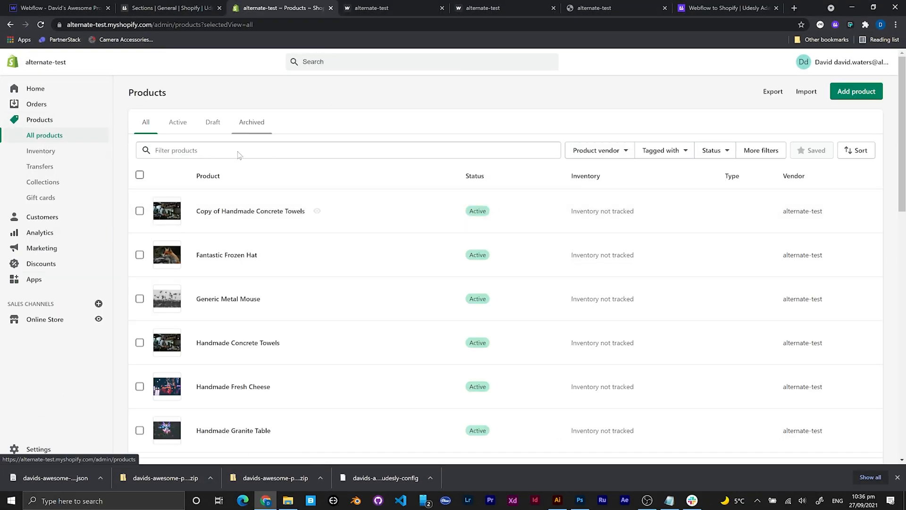
scroll(253, 324, down, 9)
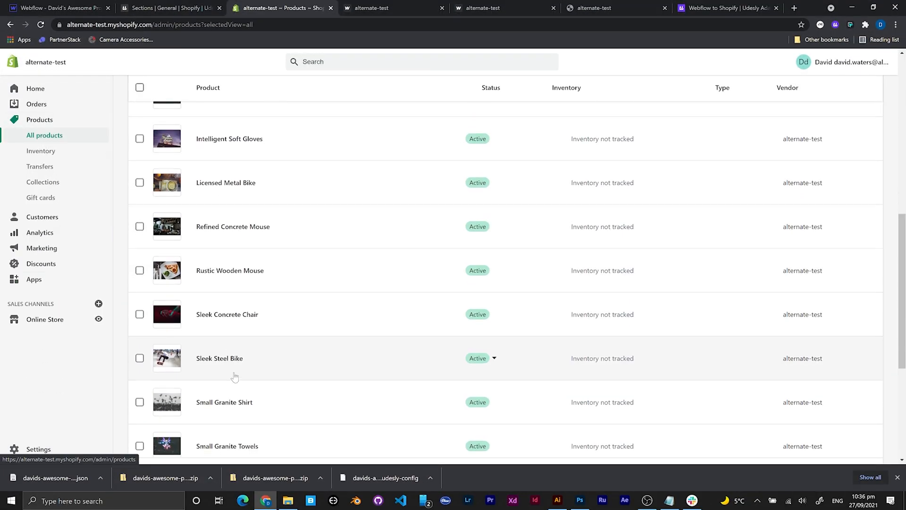
scroll(241, 373, down, 5)
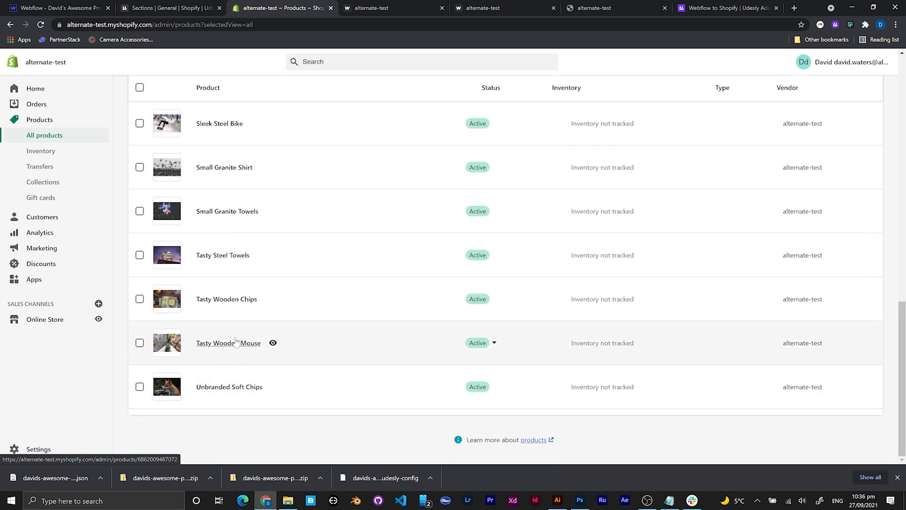
click(234, 301)
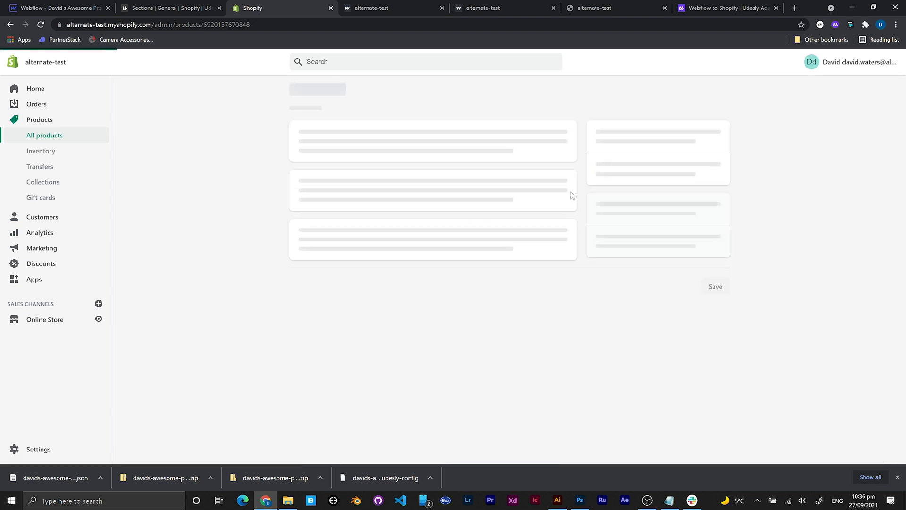
Set the Nav-short-description metafield of Tasty Wooden Chips to idhisdhfgiluasdhflashkd asoudyfasf and update the product
click(658, 93)
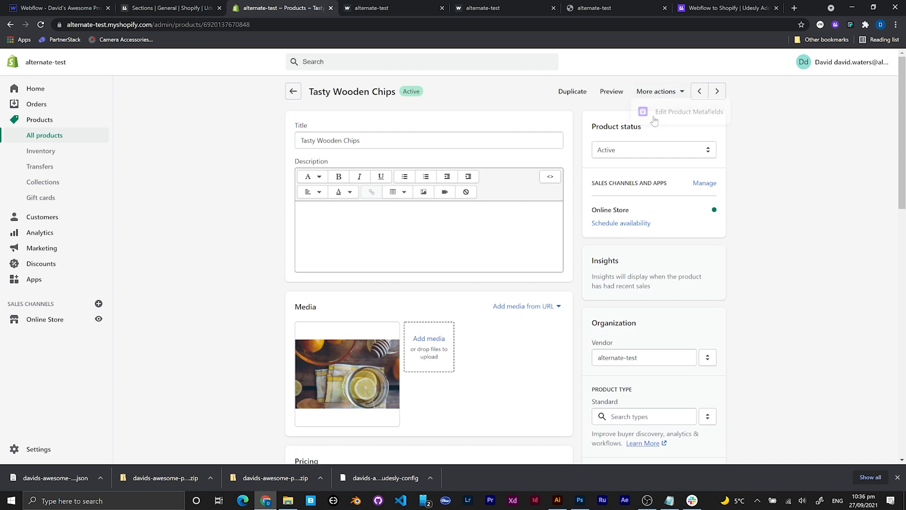
click(687, 112)
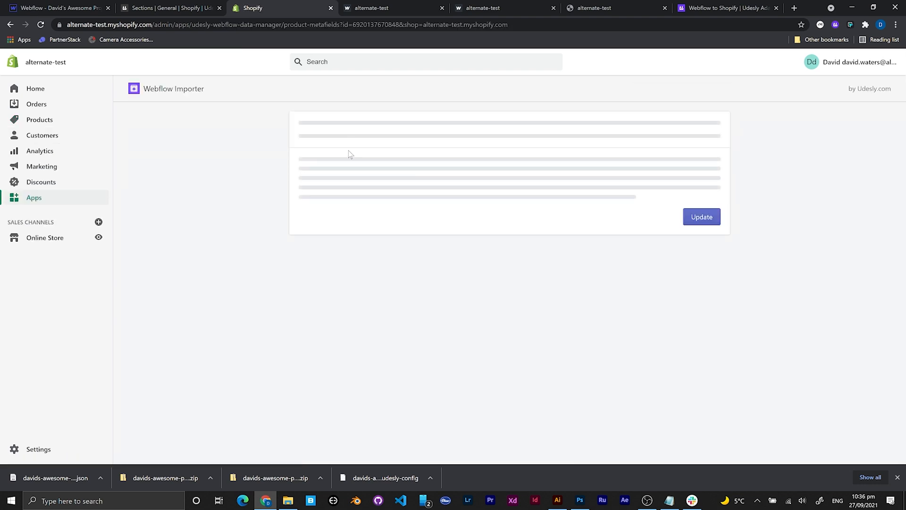
click(372, 189)
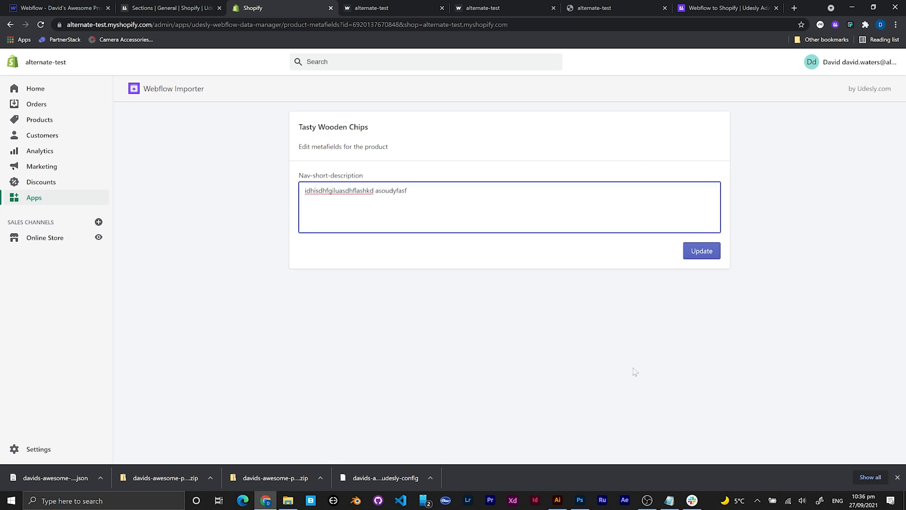
click(702, 250)
right_click(643, 213)
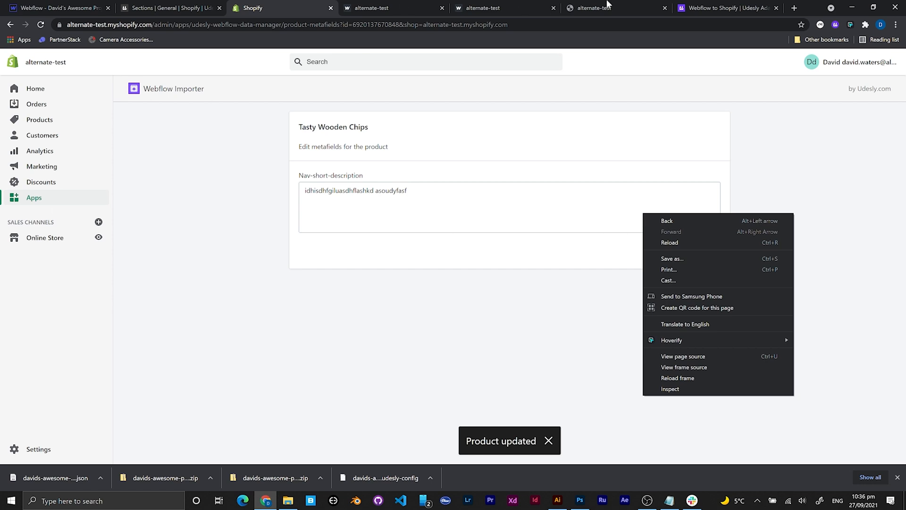
Reload the storefront preview and check the product description in the Products mega menu
click(725, 6)
click(598, 6)
click(498, 8)
click(493, 23)
scroll(509, 246, up, 3)
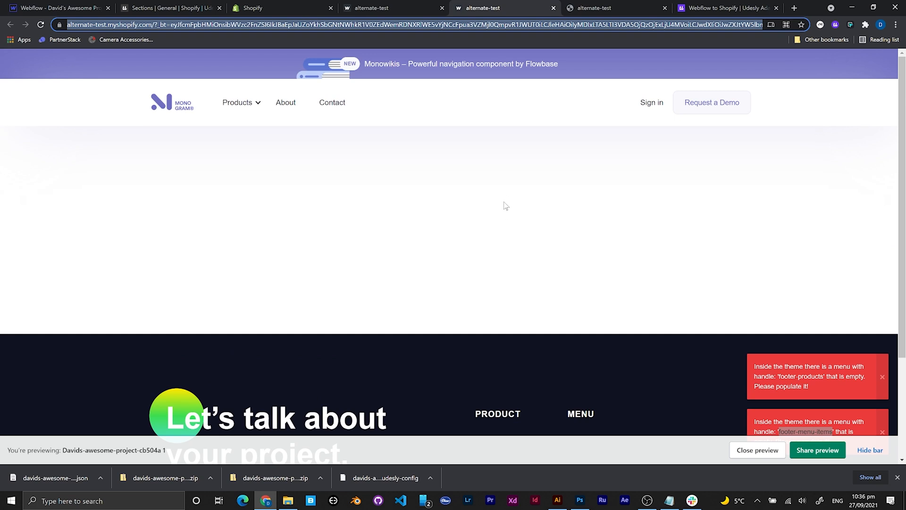
key(Return)
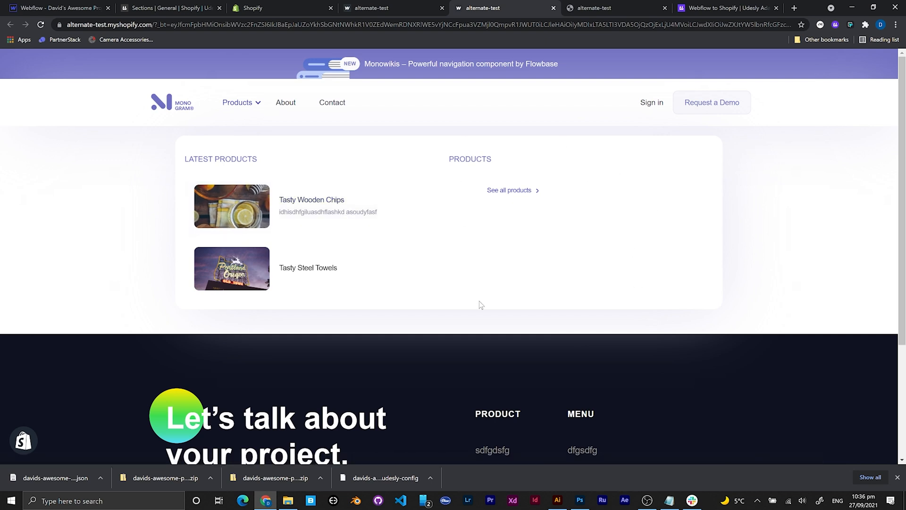
Open the current theme for customization in Shopify and add a products-products-block to the top-navigation section
click(78, 4)
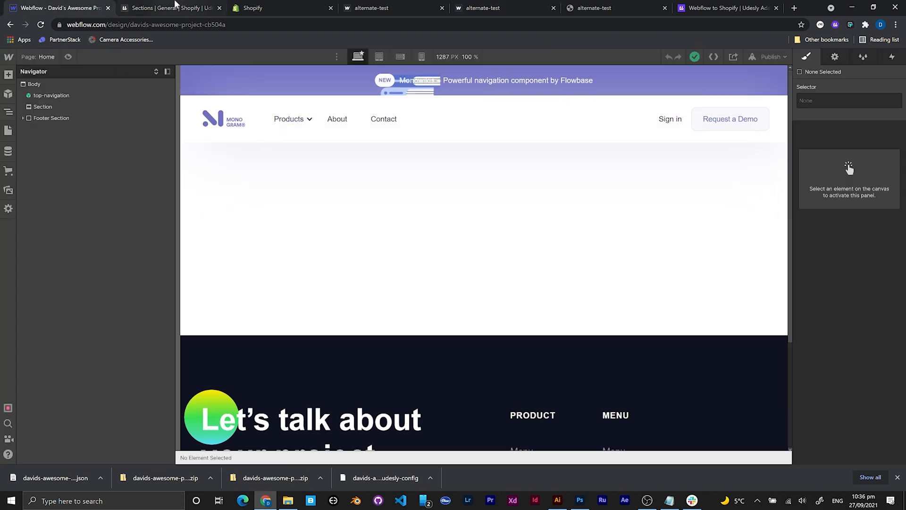
click(264, 8)
click(66, 237)
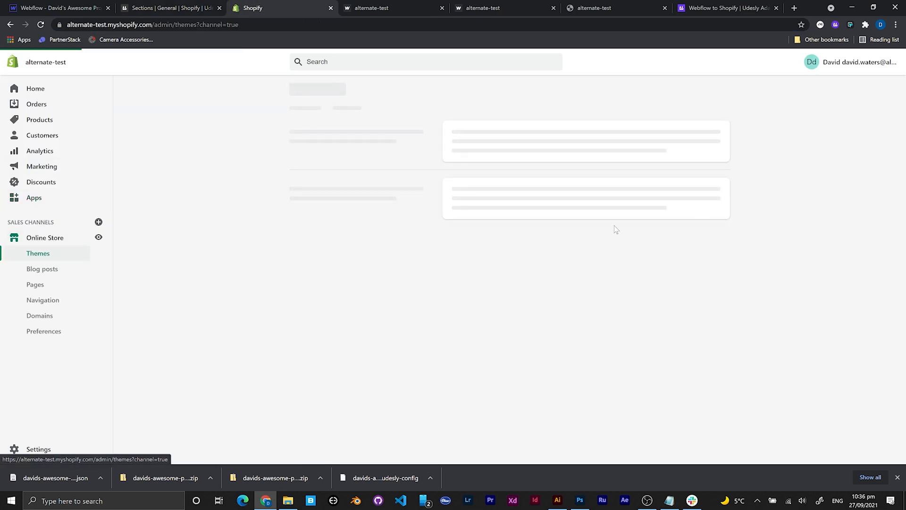
click(675, 201)
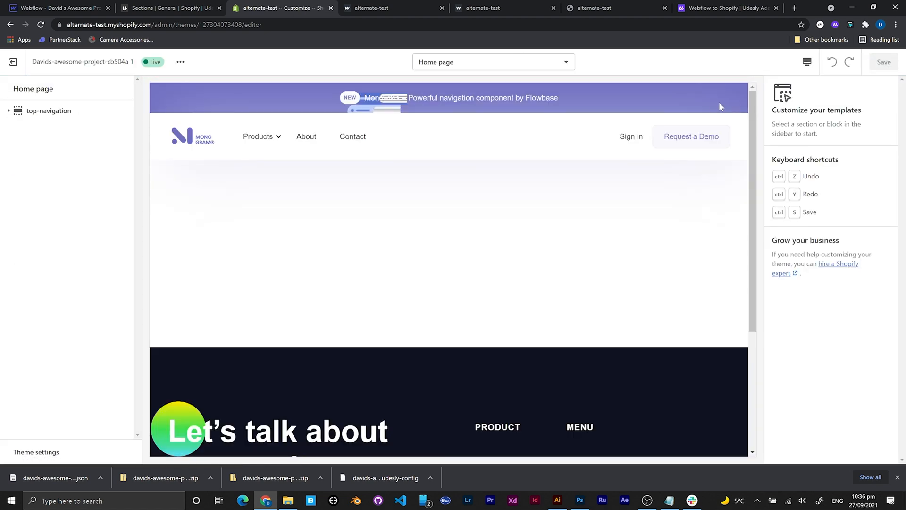
click(32, 115)
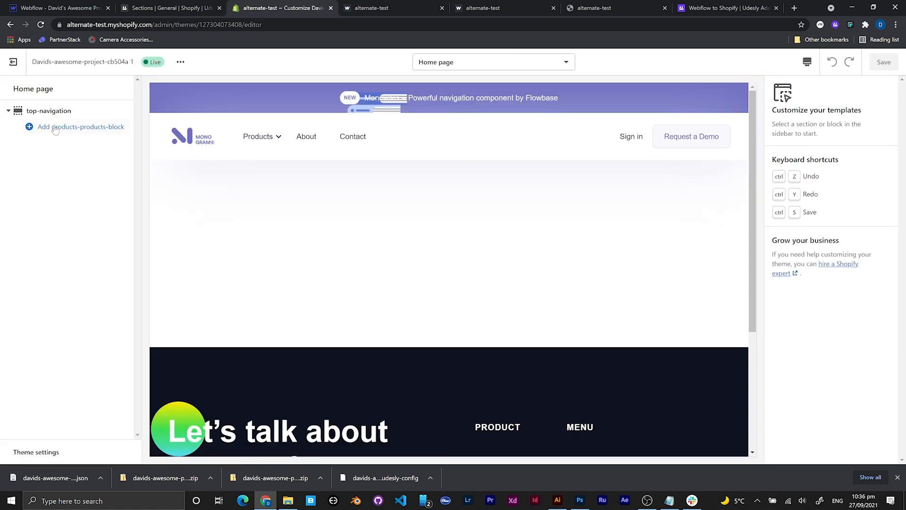
click(81, 128)
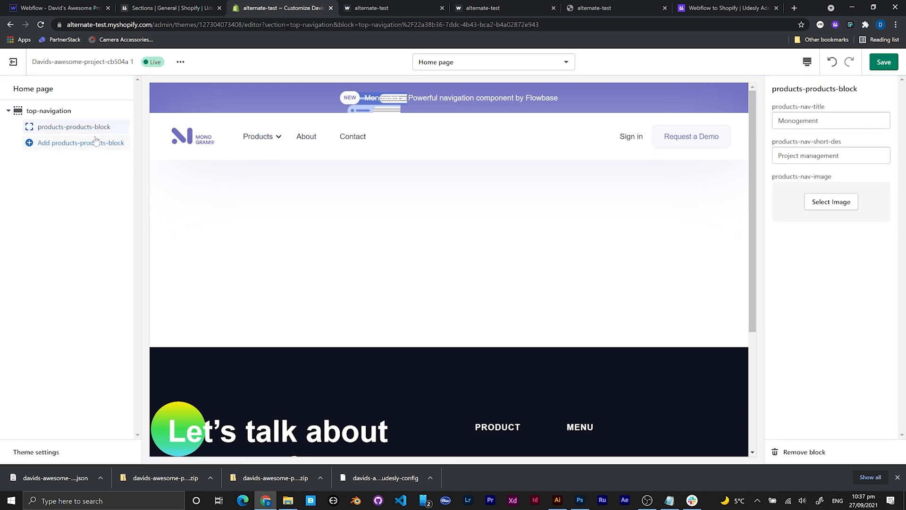
Set the block's products-nav-title to bob and products-nav-short-des to Pkjasdhfkljashdf ajhsdfzsh, browse its image choices, and save the theme
drag(822, 121, 797, 120)
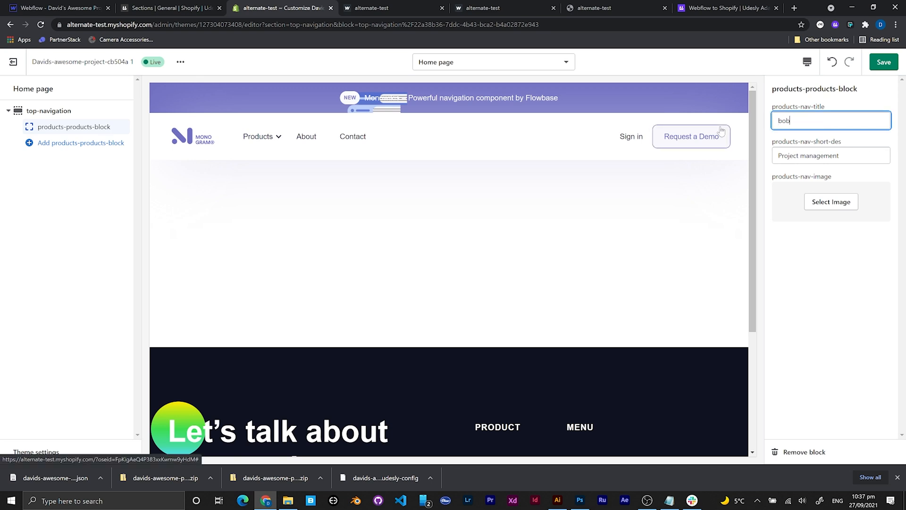
triple_click(845, 153)
text(Pkjasdhfkljashdf ajhsdfzsh)
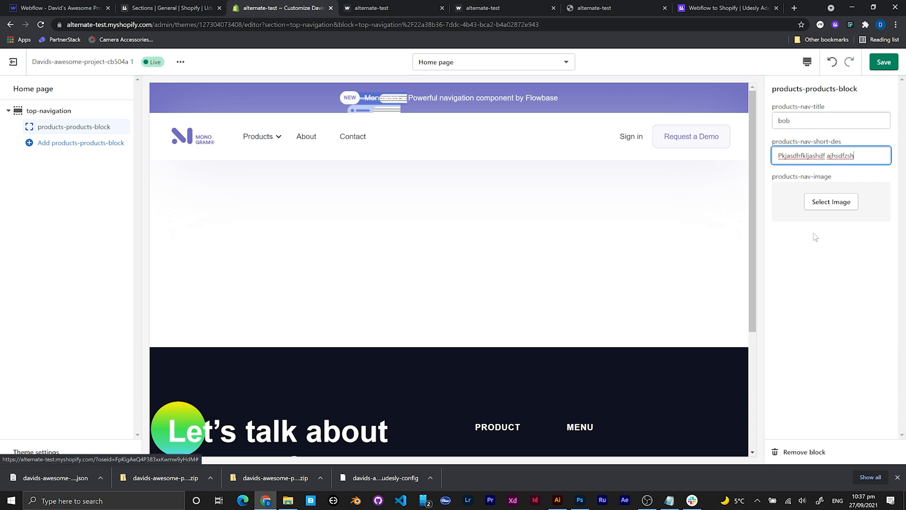
click(831, 202)
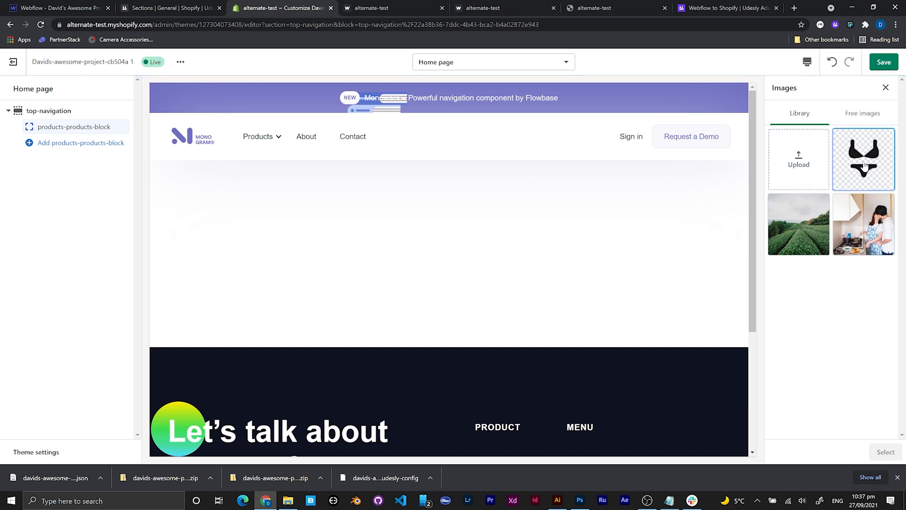
click(882, 66)
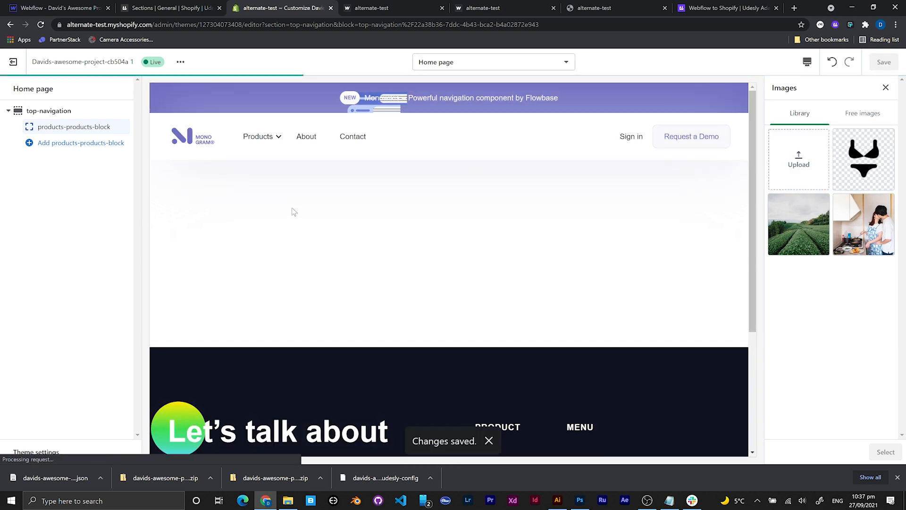
Add a second products-products-block to top-navigation and set its products-nav-title to lxdkfhgksdfygasloh
click(103, 144)
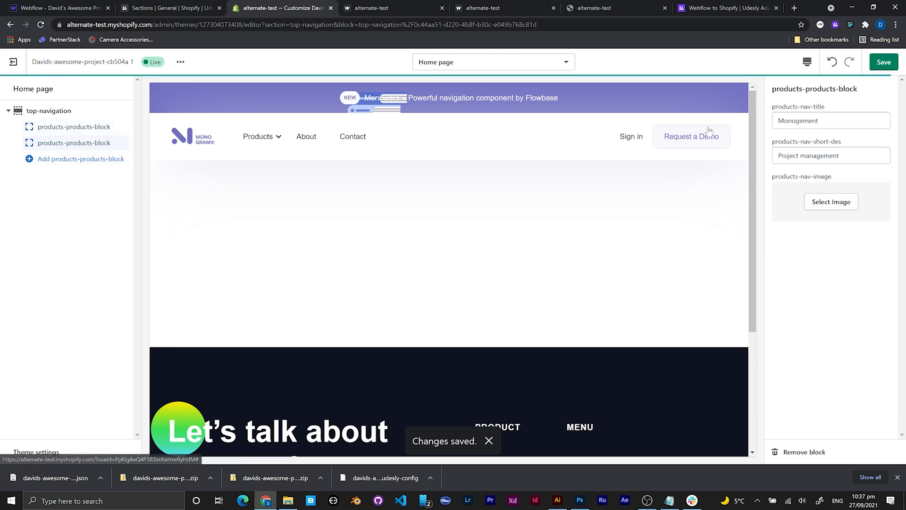
drag(850, 120, 488, 117)
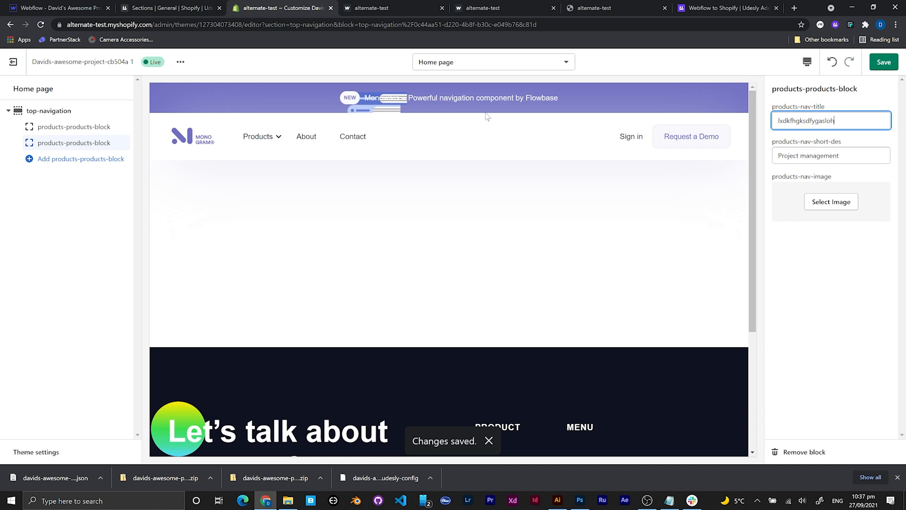
click(848, 156)
Upload so-bowties.png from the elements-fashion-icons folder's Files subfolder as the second block's products-nav-image and save the theme
click(823, 206)
click(798, 160)
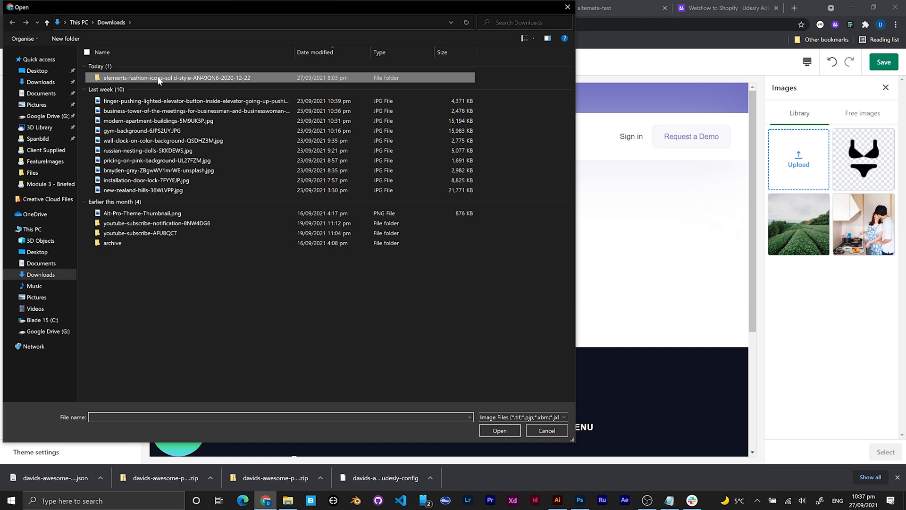
double_click(158, 78)
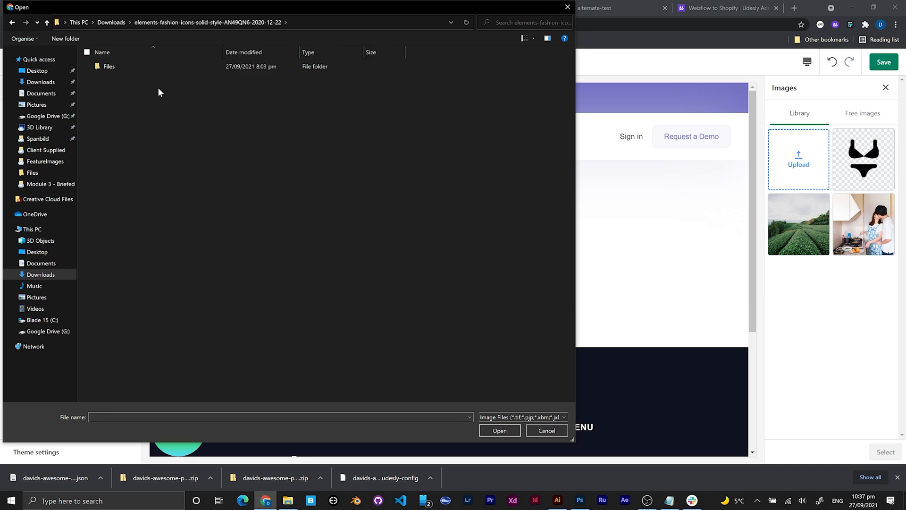
double_click(129, 66)
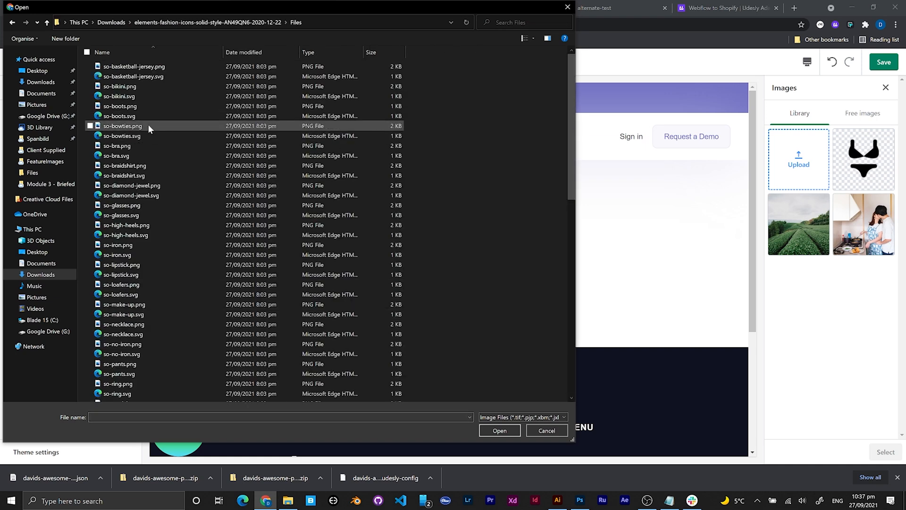
click(148, 124)
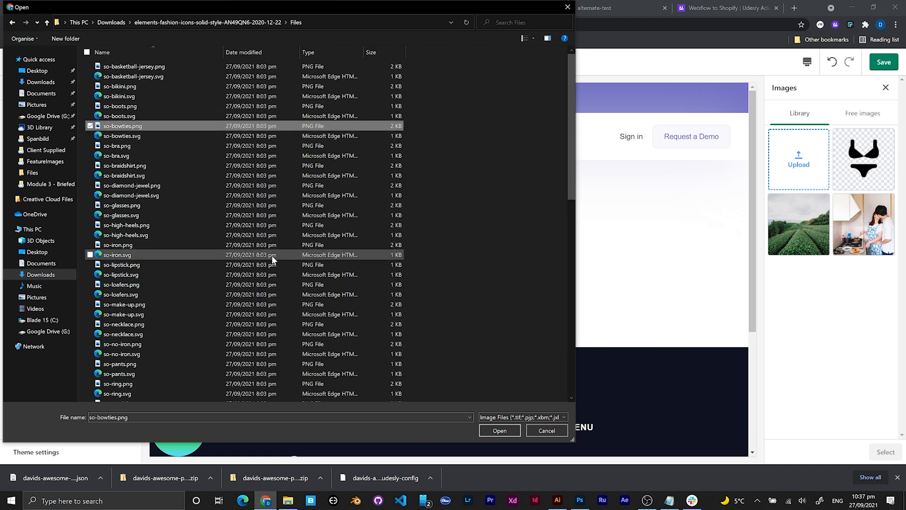
click(508, 431)
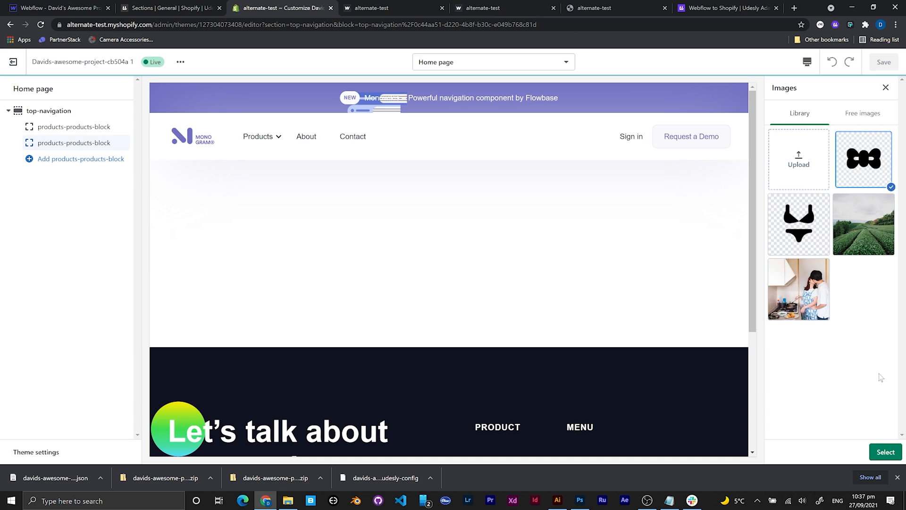
click(878, 450)
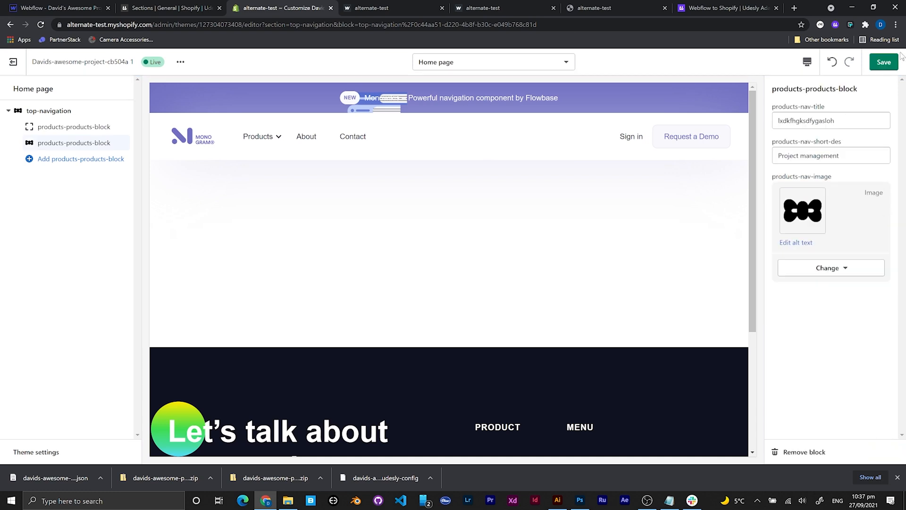
click(895, 59)
Return to the storefront preview and reload it to check the new product blocks in the navigation
click(419, 8)
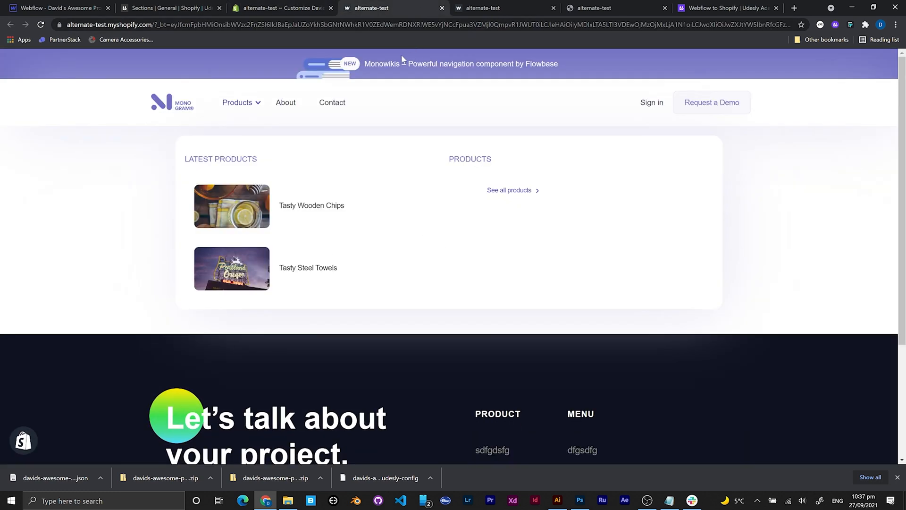
click(325, 30)
key(Return)
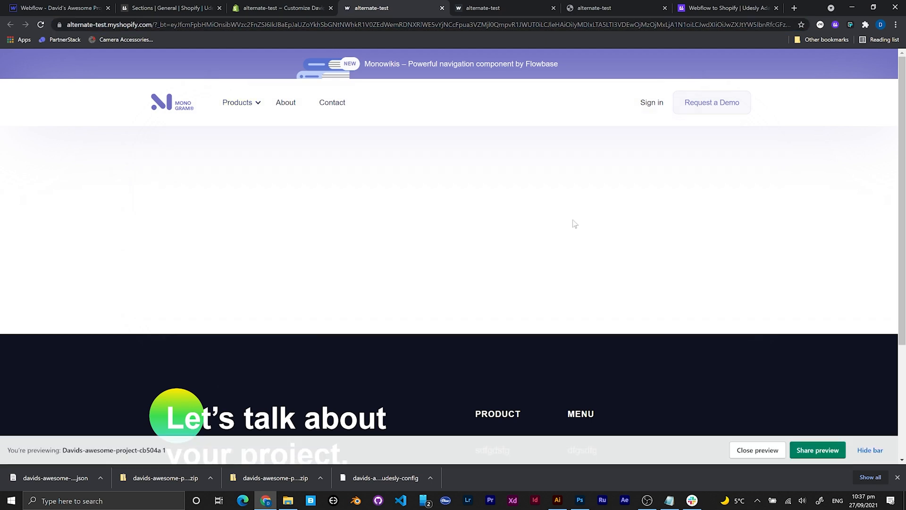
Expand the Products mega menu in the storefront preview to check its product blocks, and return to the theme customizer
click(258, 105)
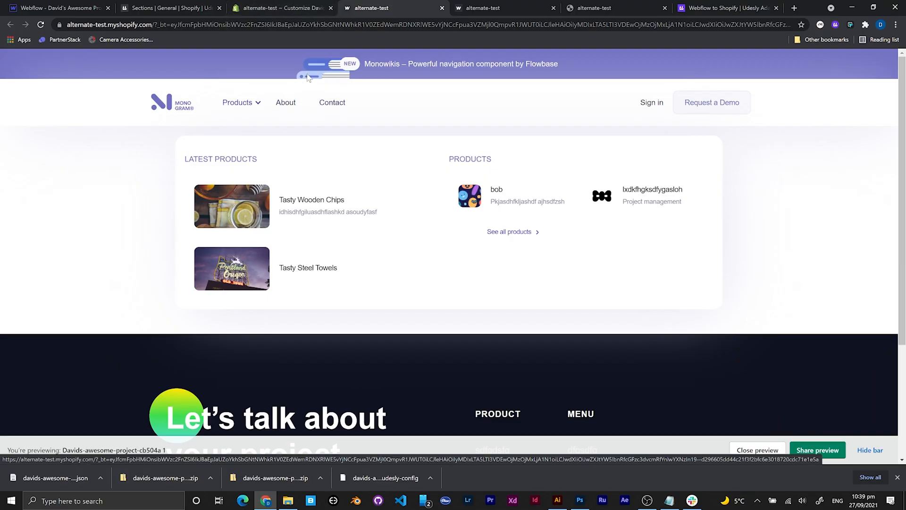
click(286, 8)
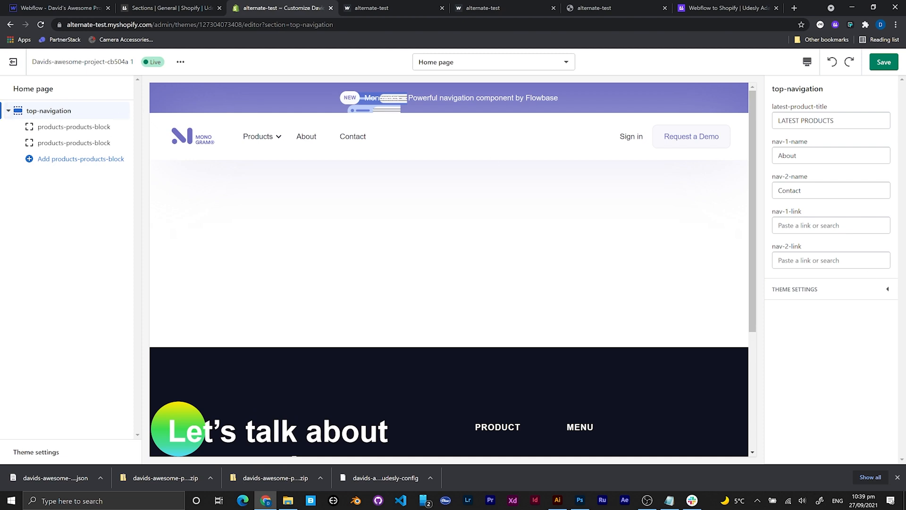
Set top-navigation's nav-1-name to kdjfhvli and its nav-2-name to k,jxcbvkj
drag(812, 156, 748, 159)
drag(813, 203, 751, 193)
click(809, 189)
click(819, 162)
double_click(809, 152)
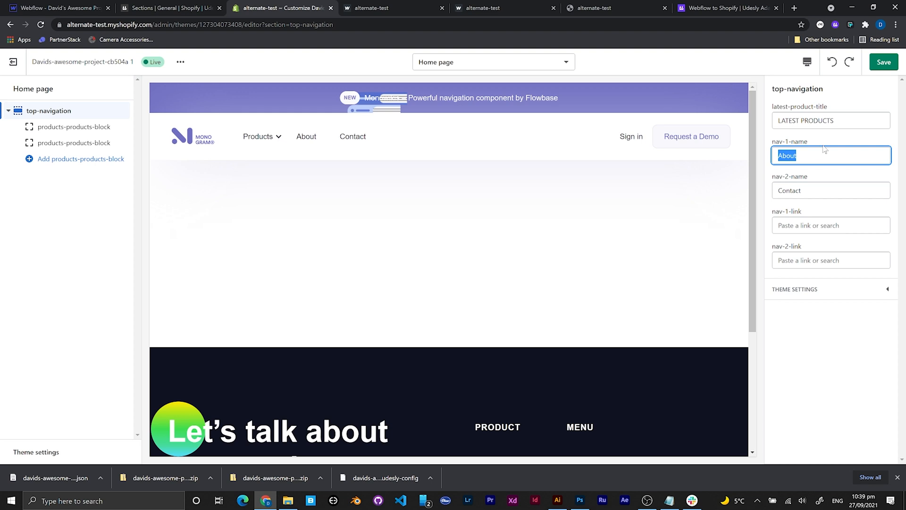
text(kdjfhvli)
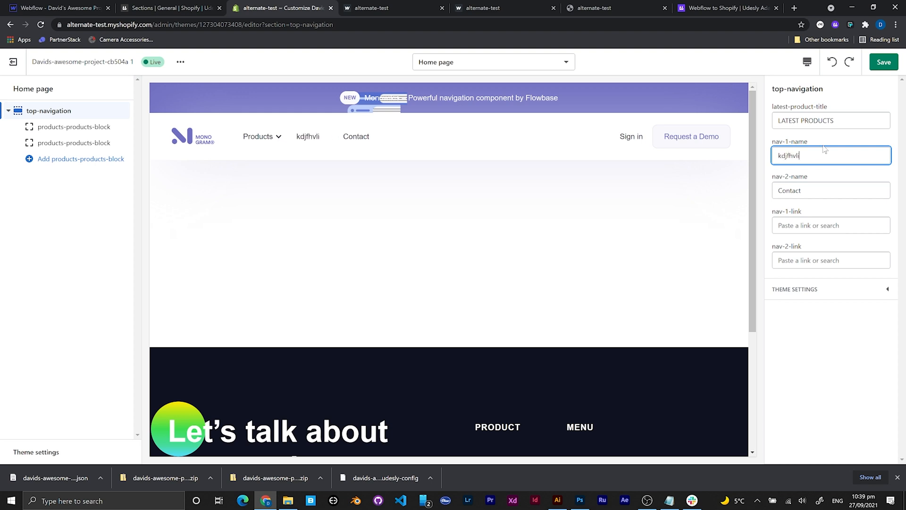
click(823, 190)
double_click(823, 190)
text(k,jxcbvkj)
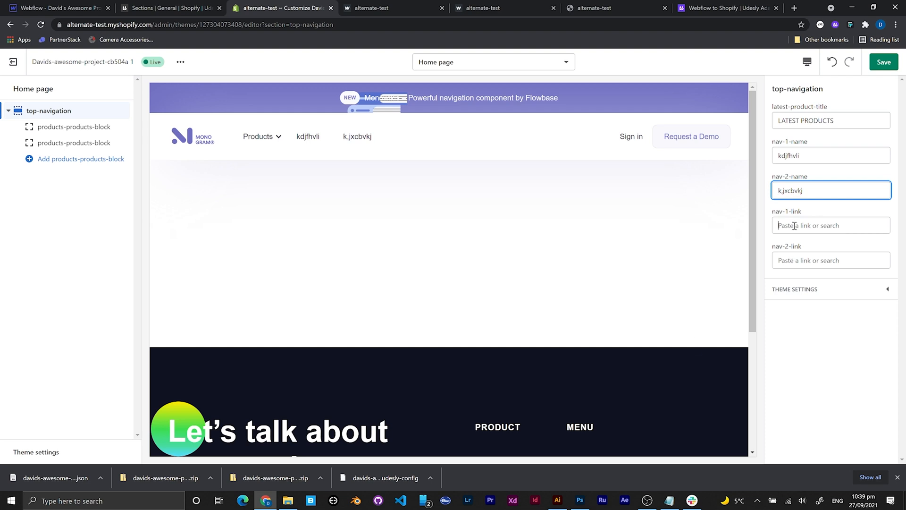
Point top-navigation's nav-1-link to the News blog and its nav-2-link to the Generic Metal Mouse product
click(794, 226)
click(816, 166)
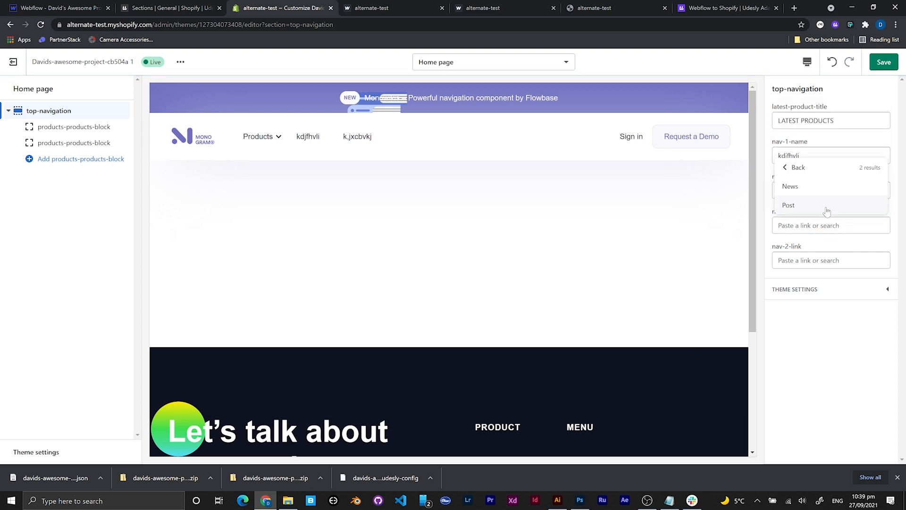
click(817, 187)
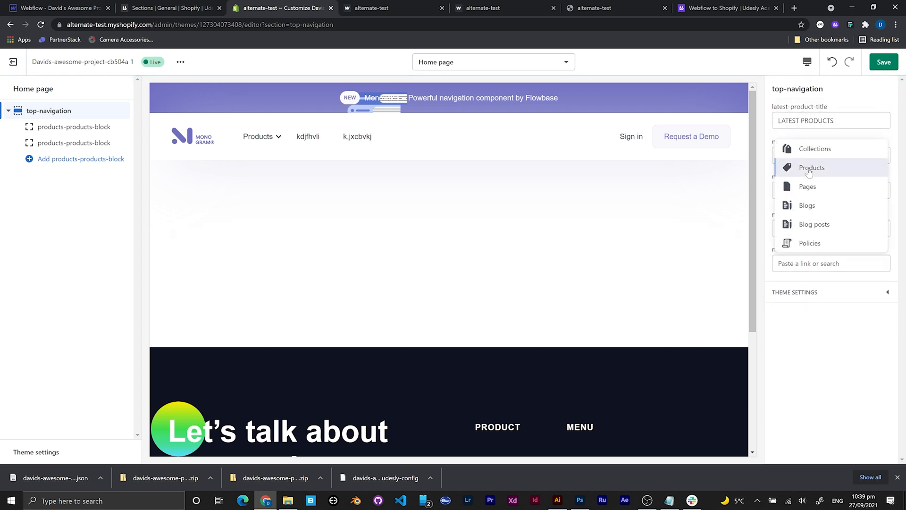
click(809, 171)
click(814, 202)
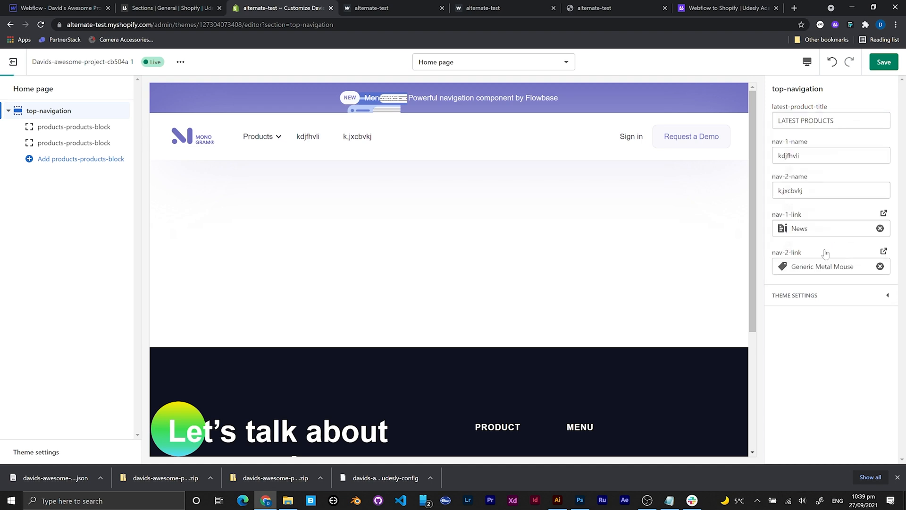